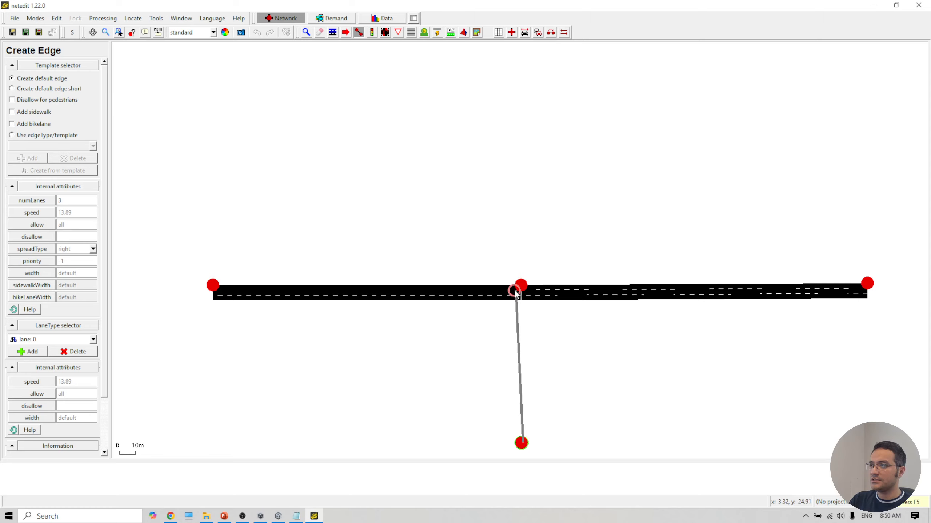
Step: Draw three-lane edges from the lower node to the central junction and from there up to a new node above it
{"action": "left_click", "coordinate": [521, 285]}
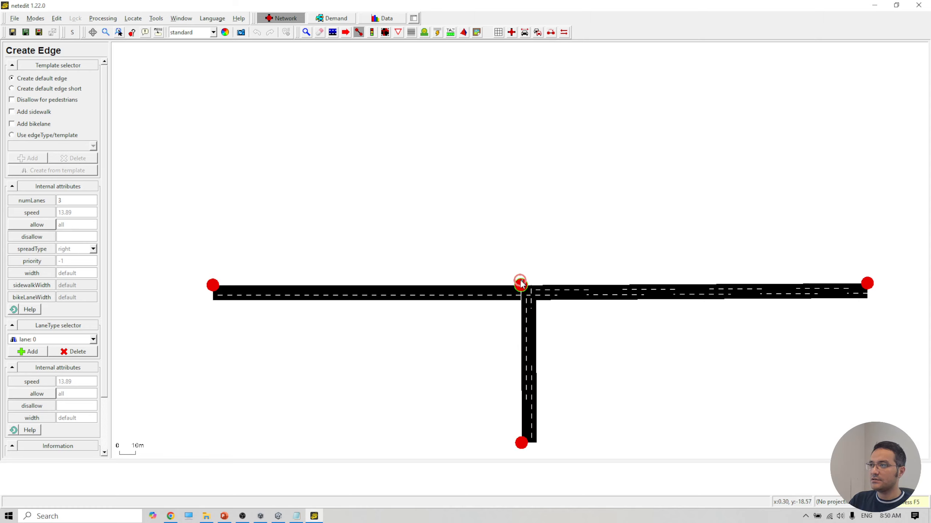
{"action": "left_click", "coordinate": [519, 137]}
{"action": "scroll", "coordinate": [516, 326], "scroll_direction": "up", "scroll_amount": 3}
{"action": "scroll", "coordinate": [510, 332], "scroll_direction": "down", "scroll_amount": 2}
{"action": "scroll", "coordinate": [508, 334], "scroll_direction": "down", "scroll_amount": 5}
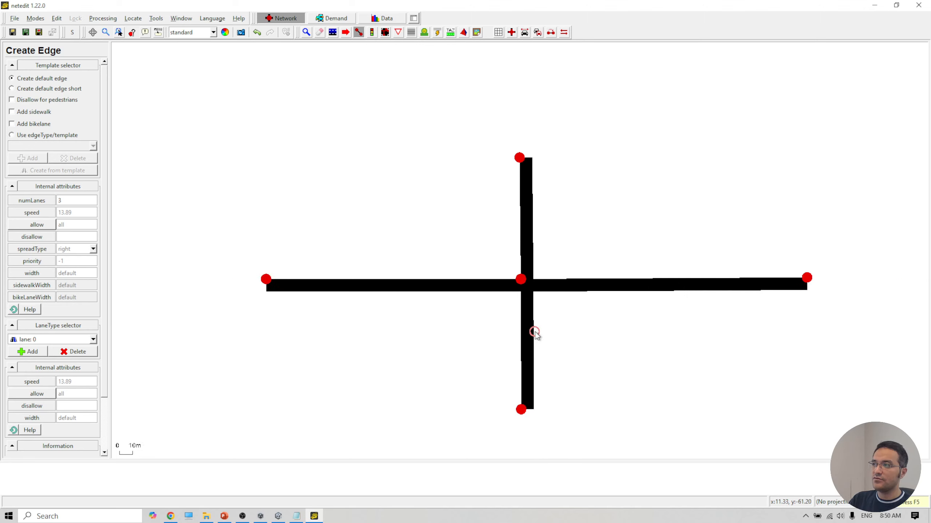
{"action": "scroll", "coordinate": [508, 335], "scroll_direction": "up", "scroll_amount": 2}
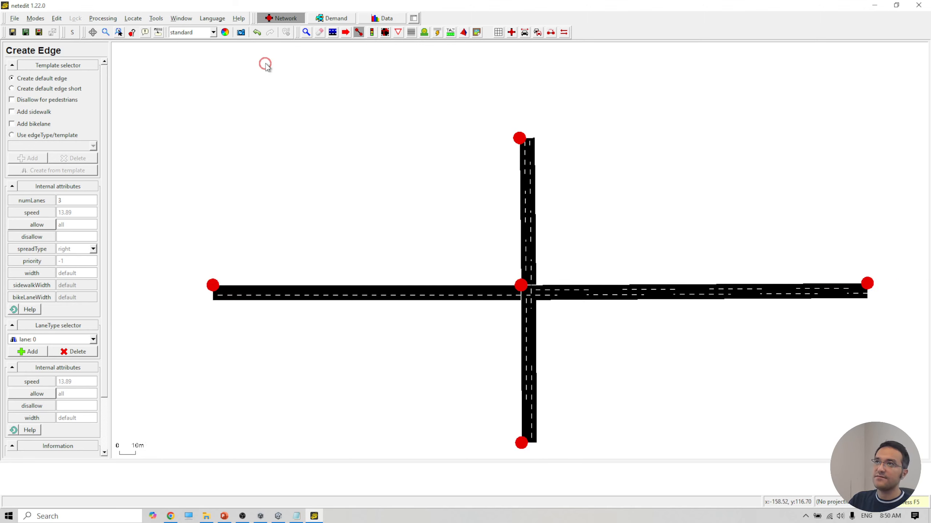
Step: Compute the junctions of the four-arm network
{"action": "left_click", "coordinate": [102, 18]}
{"action": "left_click", "coordinate": [125, 29]}
{"action": "scroll", "coordinate": [539, 341], "scroll_direction": "up", "scroll_amount": 3}
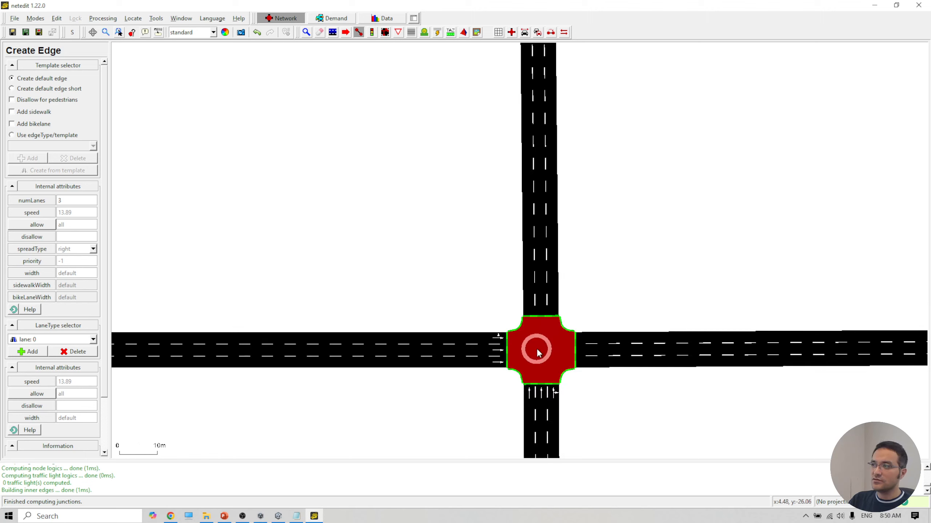
{"action": "scroll", "coordinate": [559, 357], "scroll_direction": "down", "scroll_amount": 5}
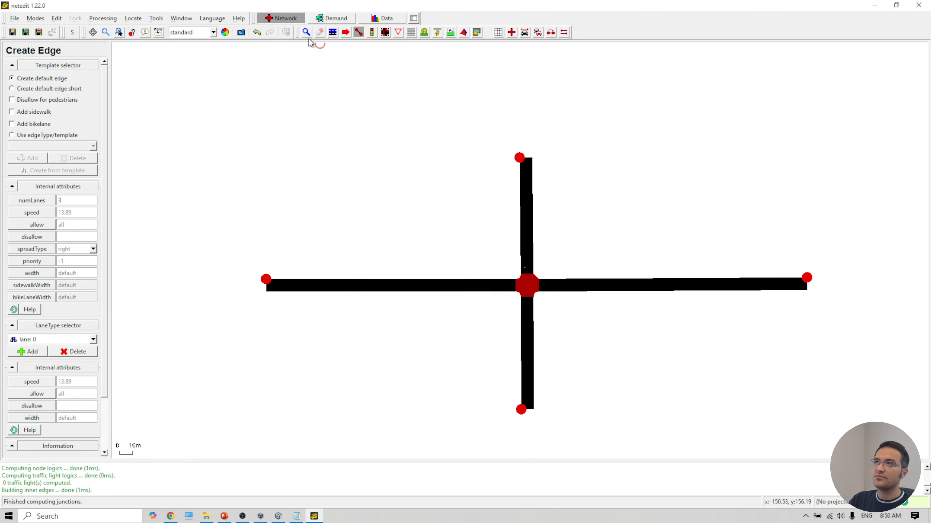
Step: Select the entire network and add a reverse direction for all four edges
{"action": "left_click", "coordinate": [332, 32]}
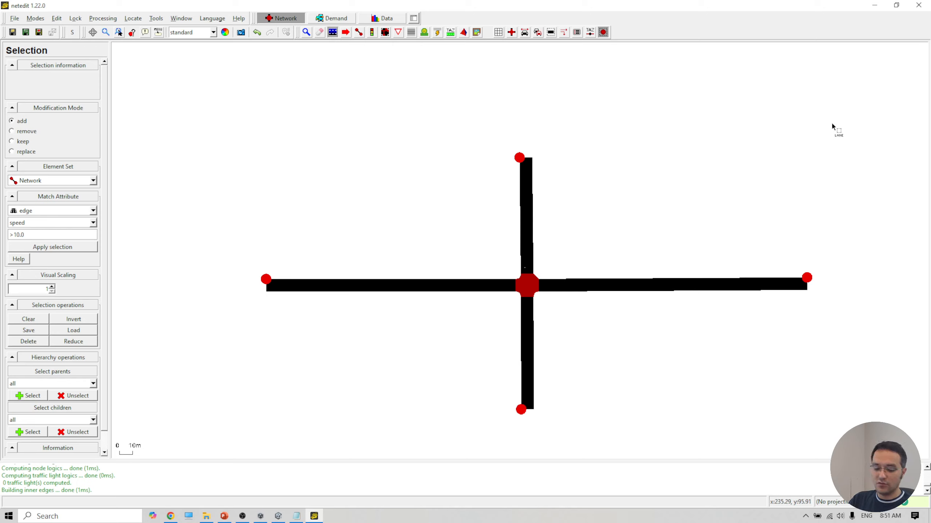
{"action": "left_click_drag", "start_coordinate": [833, 116], "coordinate": [196, 463]}
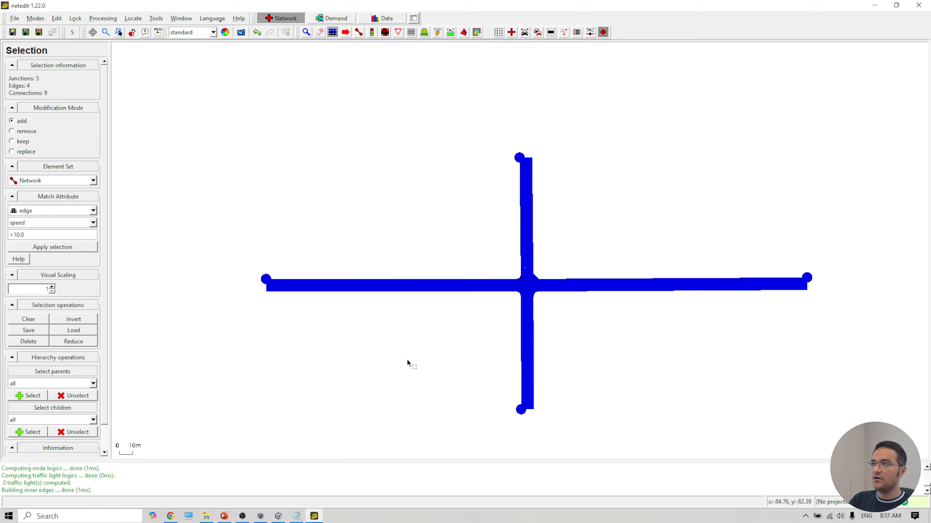
{"action": "right_click", "coordinate": [421, 290]}
{"action": "mouse_move", "coordinate": [500, 410]}
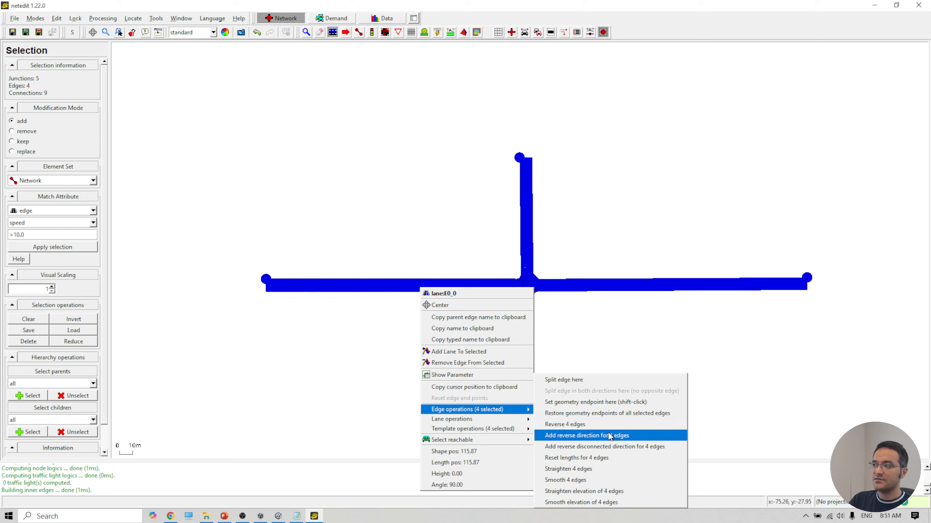
{"action": "left_click", "coordinate": [609, 436]}
Step: Recompute the junctions with the two-way roads and clear the selection
{"action": "left_click", "coordinate": [99, 18]}
{"action": "left_click", "coordinate": [123, 30]}
{"action": "scroll", "coordinate": [395, 234], "scroll_direction": "up", "scroll_amount": 4}
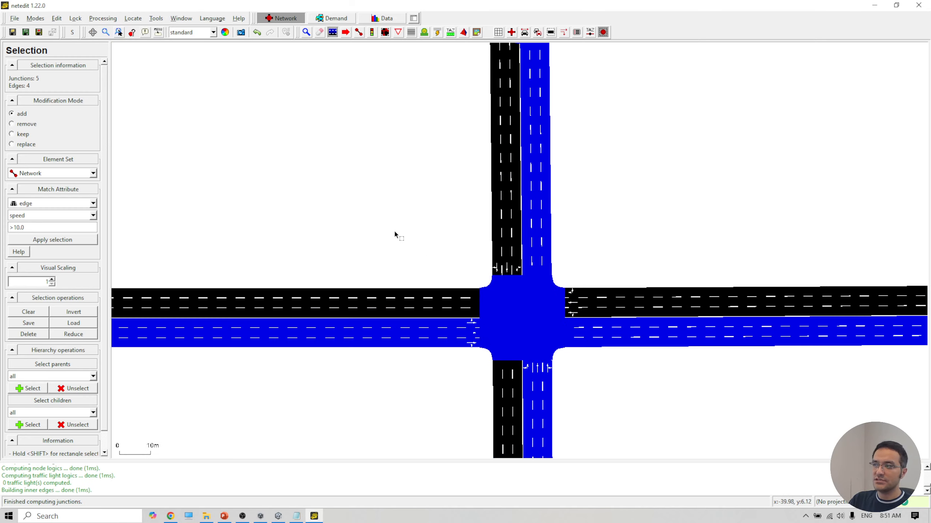
{"action": "key", "text": "Escape"}
{"action": "scroll", "coordinate": [403, 236], "scroll_direction": "down", "scroll_amount": 3}
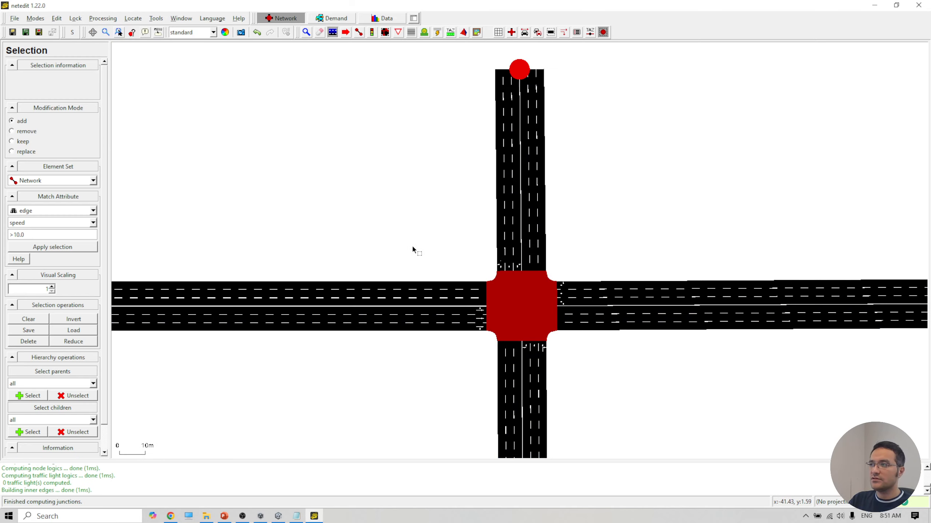
{"action": "scroll", "coordinate": [550, 283], "scroll_direction": "down", "scroll_amount": 3}
{"action": "scroll", "coordinate": [507, 337], "scroll_direction": "up", "scroll_amount": 3}
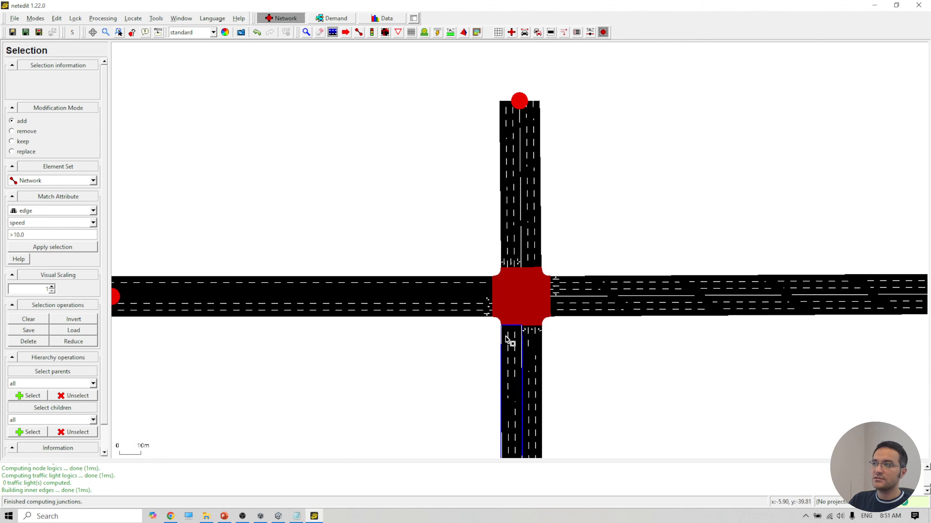
{"action": "scroll", "coordinate": [435, 361], "scroll_direction": "up", "scroll_amount": 2}
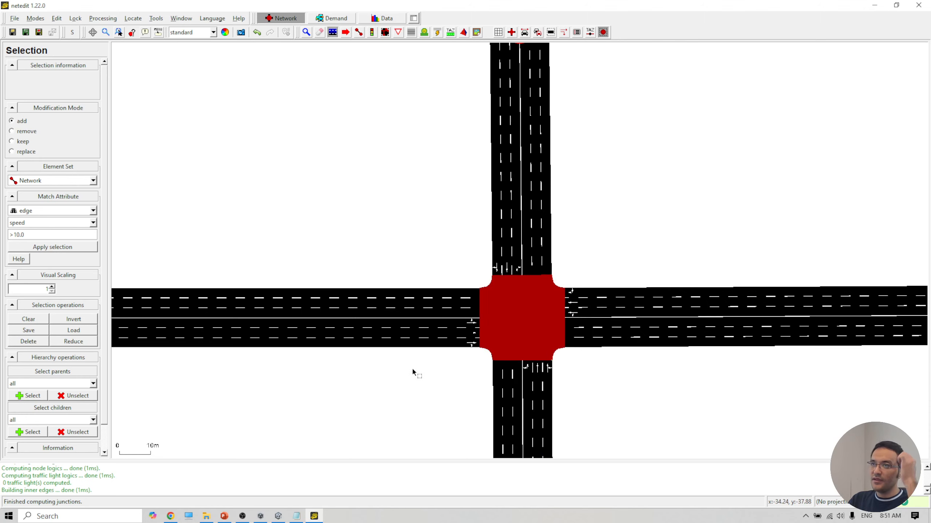
Step: Save the network as Sumo2Unity in the Scenario2 folder of SUMO2Unity-main
{"action": "left_click", "coordinate": [40, 33]}
{"action": "left_click", "coordinate": [15, 18]}
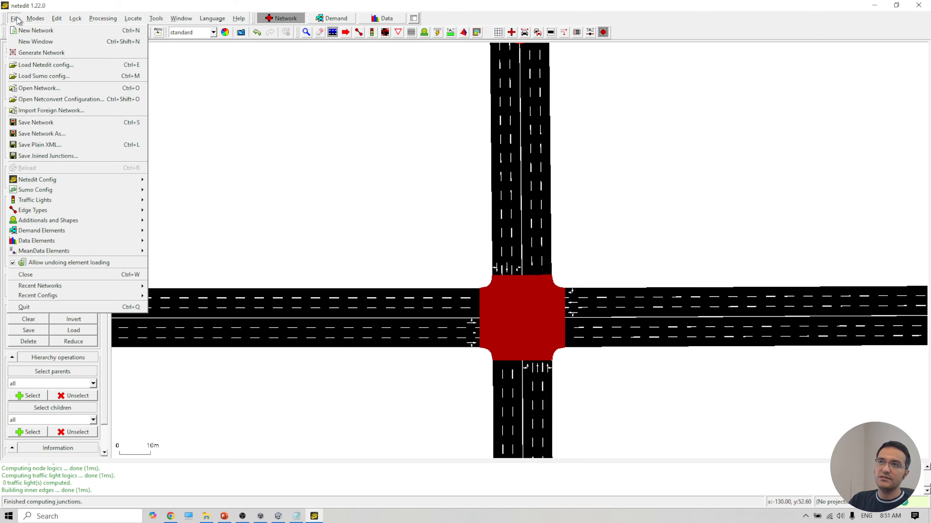
{"action": "left_click", "coordinate": [52, 124]}
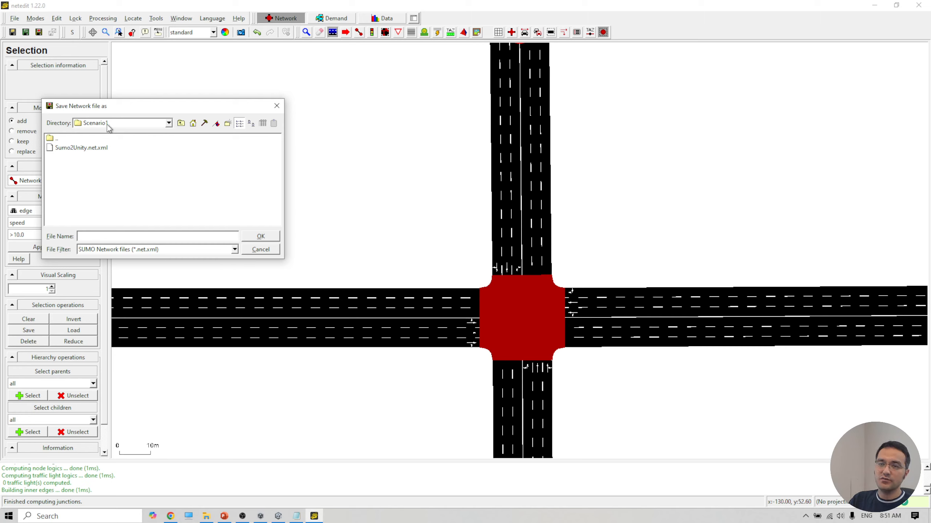
{"action": "left_click", "coordinate": [180, 124]}
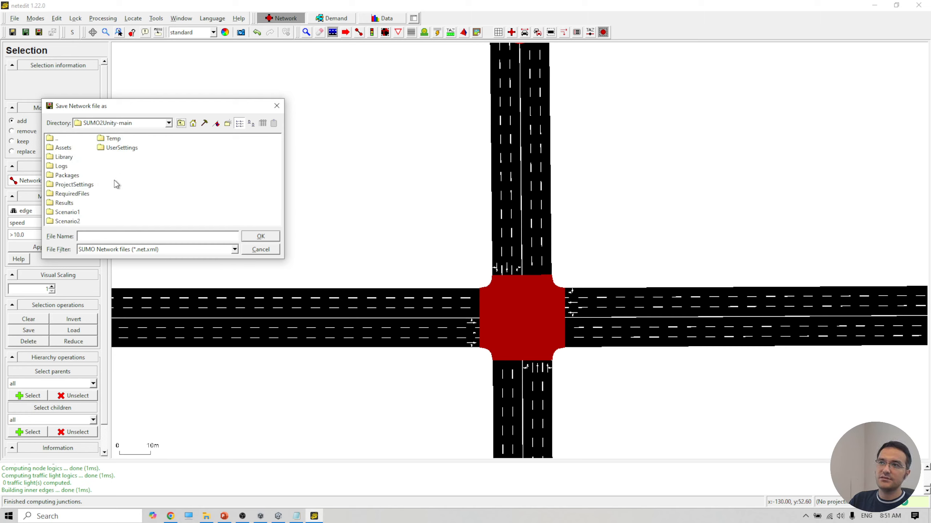
{"action": "left_click", "coordinate": [69, 220]}
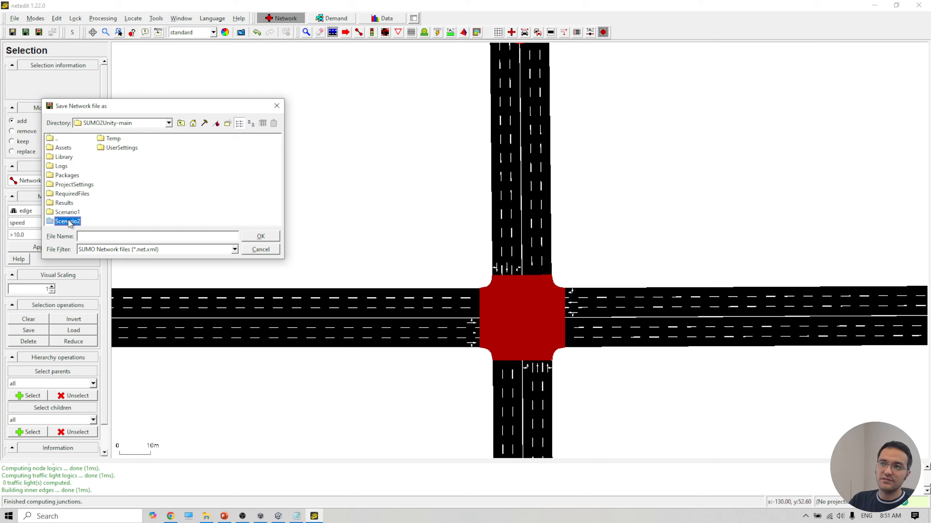
{"action": "double_click", "coordinate": [69, 222]}
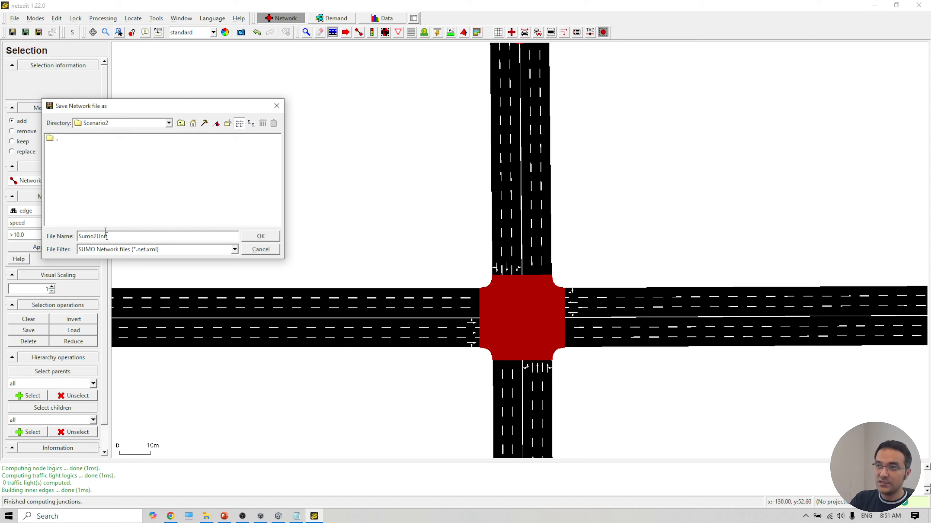
{"action": "left_click", "coordinate": [265, 235]}
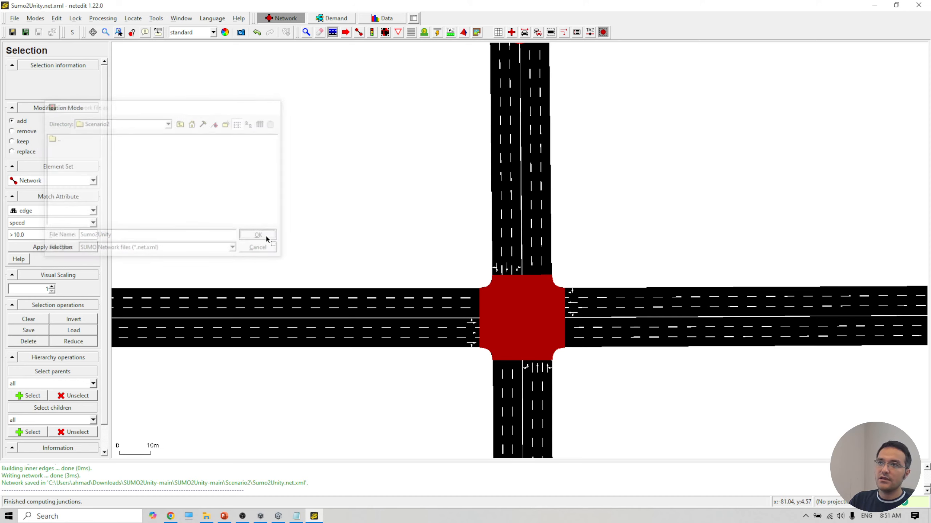
Step: Save the Netedit configuration as Sumo2Unity in the Scenario2 folder
{"action": "left_click", "coordinate": [15, 19]}
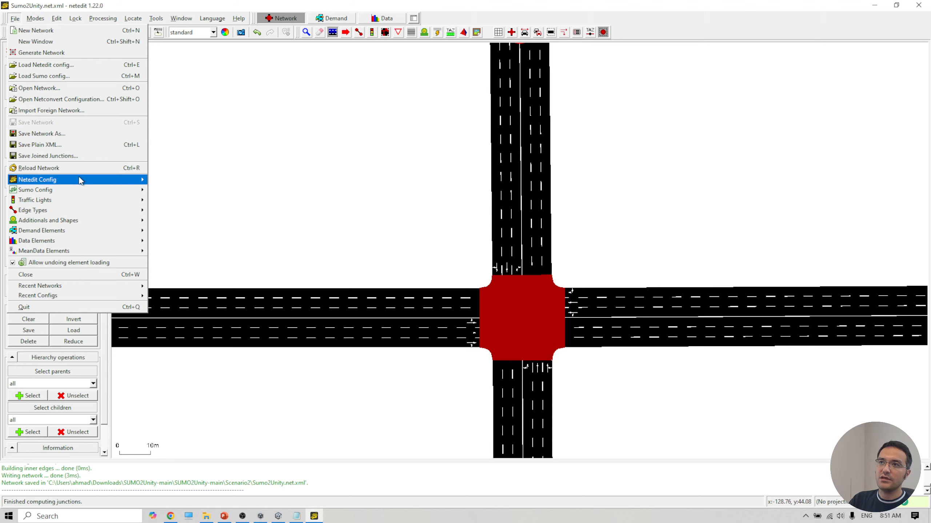
{"action": "left_click", "coordinate": [166, 181]}
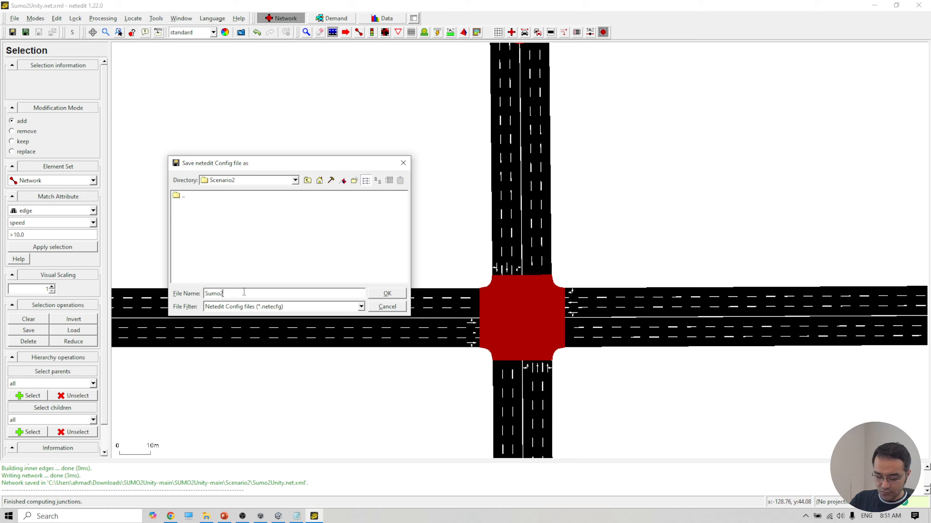
{"action": "left_click", "coordinate": [388, 294]}
Step: Save the SUMO configuration as Sumo2Unity in the Scenario2 folder
{"action": "left_click", "coordinate": [14, 18]}
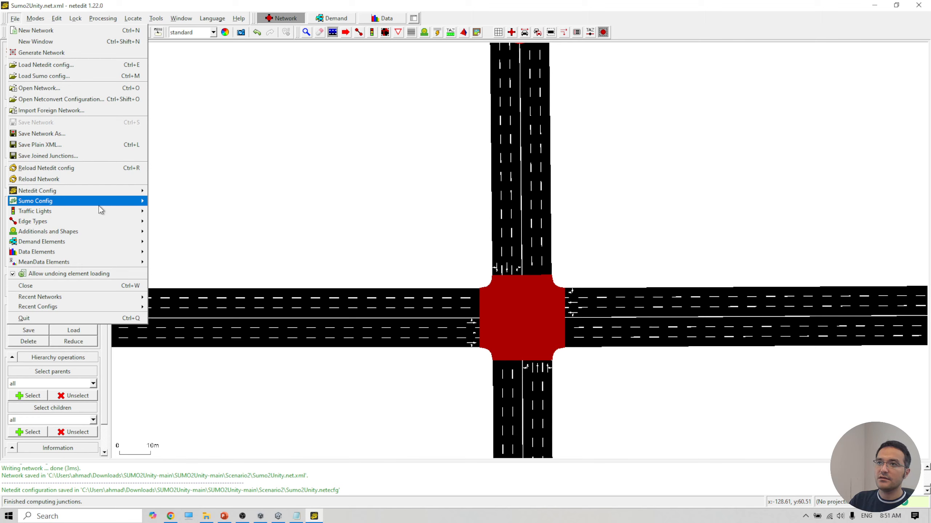
{"action": "mouse_move", "coordinate": [111, 201]}
{"action": "left_click", "coordinate": [185, 213]}
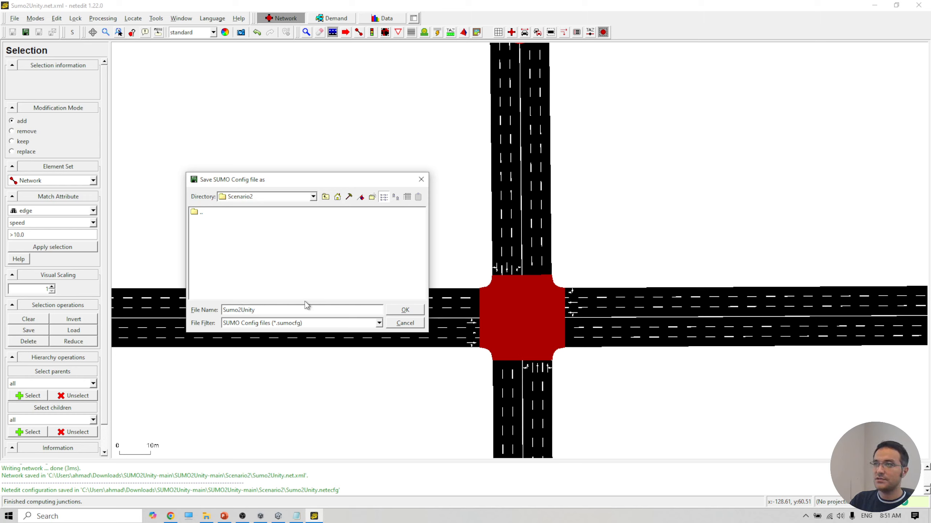
{"action": "left_click", "coordinate": [405, 310]}
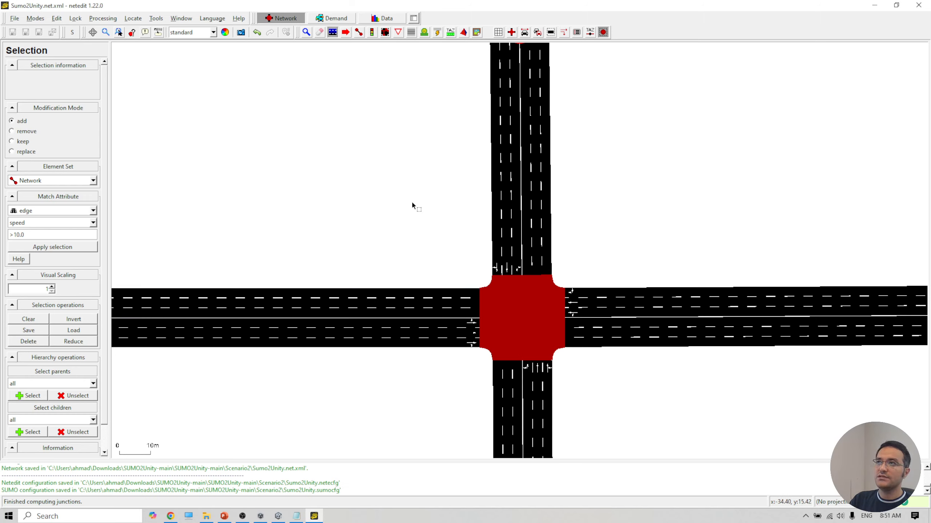
Step: Switch to Unity, show the contents of the Scenes asset folder and collapse the _Project folder
{"action": "left_click", "coordinate": [278, 517]}
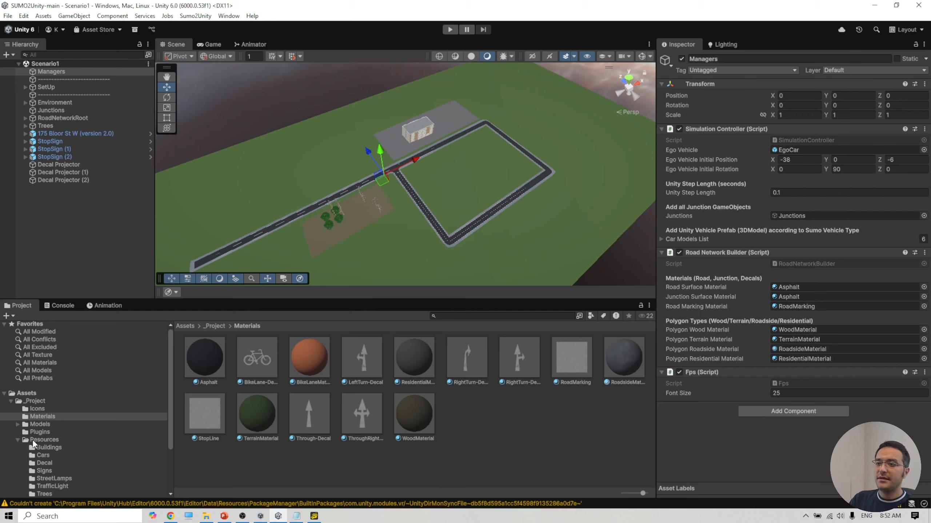
{"action": "left_click", "coordinate": [18, 440]}
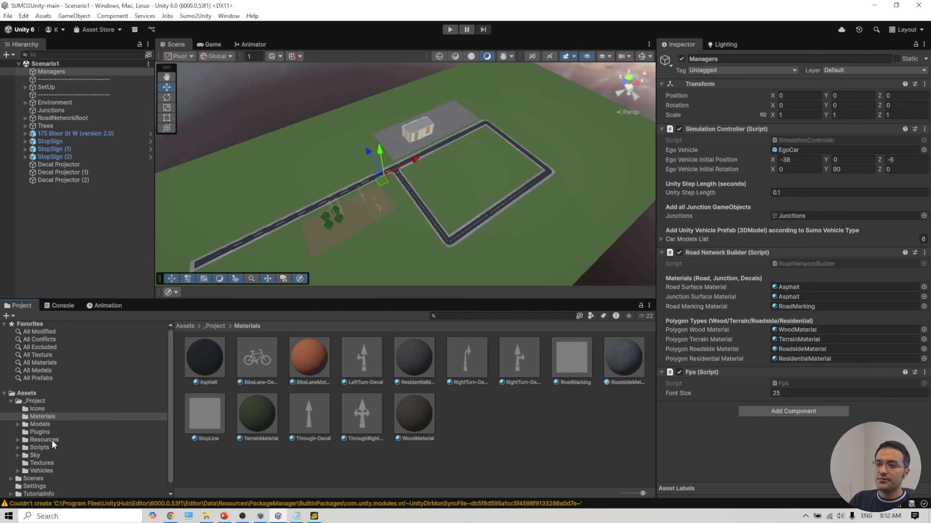
{"action": "left_click", "coordinate": [39, 479]}
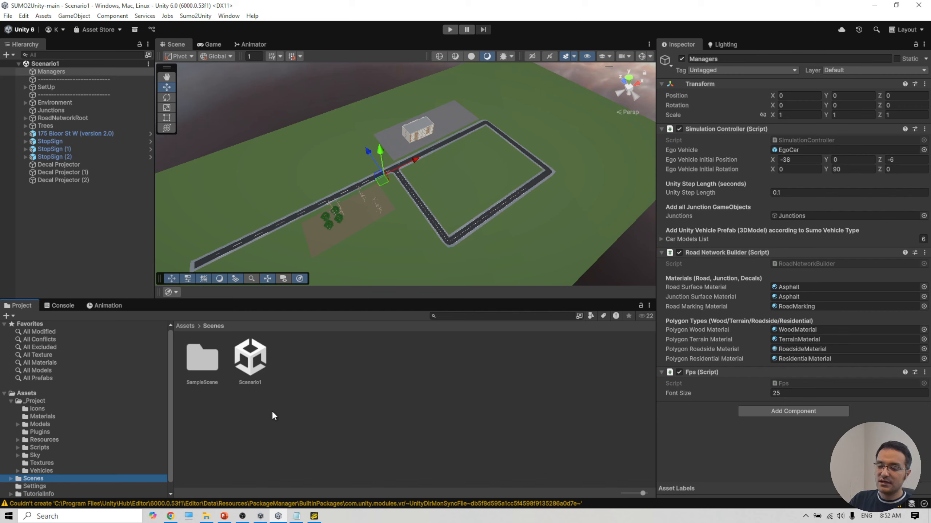
{"action": "left_click", "coordinate": [10, 401]}
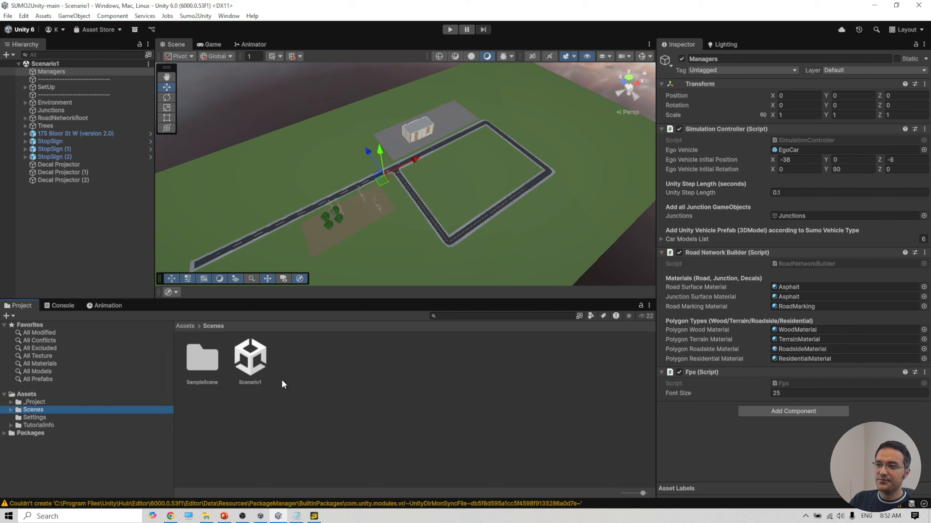
Step: Duplicate the Scenario1 scene under the name Scenario2 and open the copy
{"action": "left_click", "coordinate": [255, 367]}
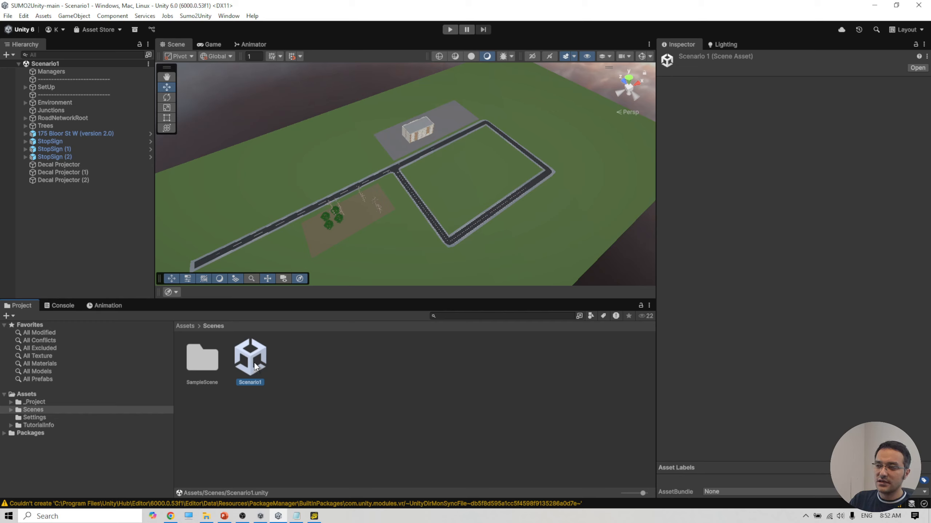
{"action": "key", "text": "ctrl+d"}
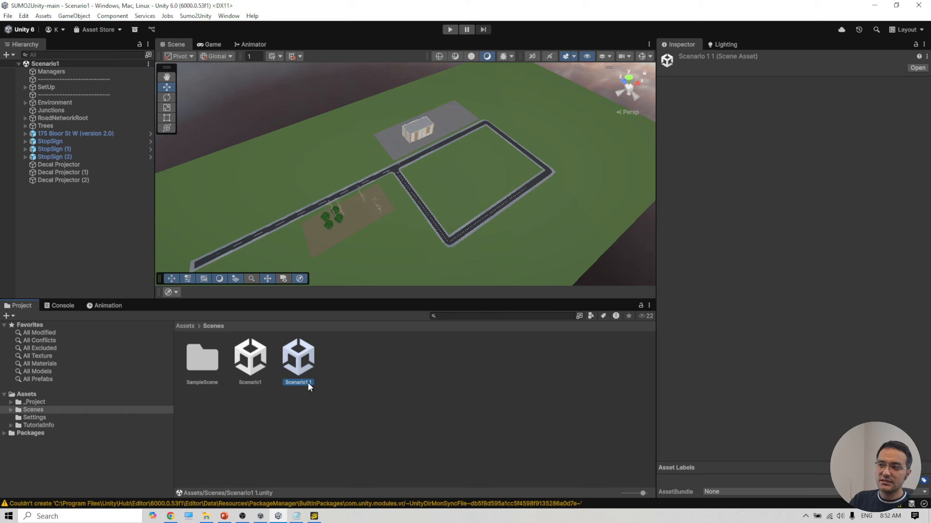
{"action": "left_click", "coordinate": [311, 383]}
{"action": "left_click", "coordinate": [311, 383]}
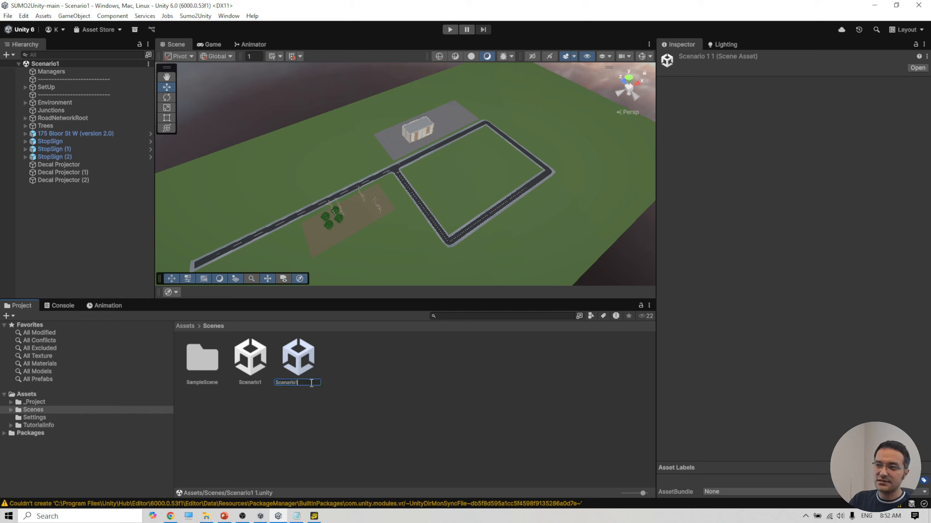
{"action": "key", "text": "Return"}
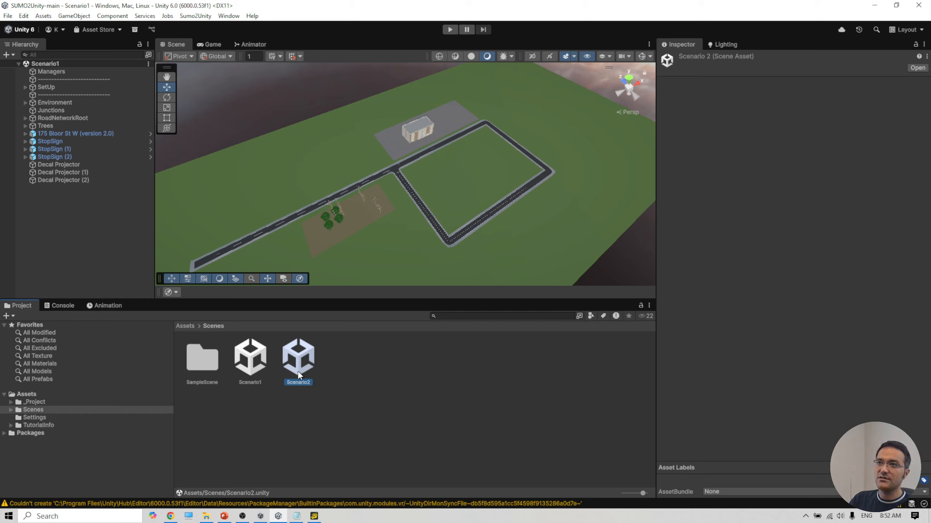
{"action": "double_click", "coordinate": [300, 366]}
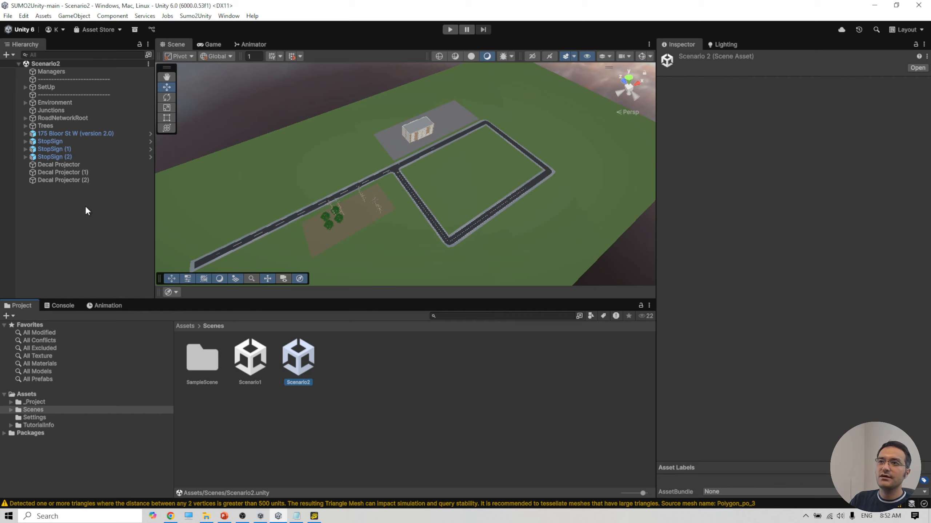
Step: Delete the objects from RoadNetworkRoot through Decal Projector (2) from the Scenario2 scene and save the scene
{"action": "left_click", "coordinate": [65, 181]}
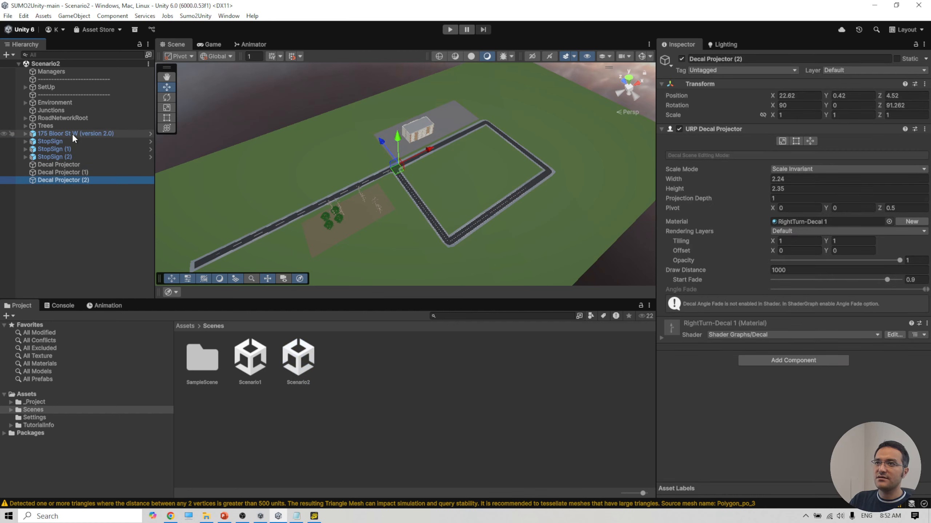
{"action": "left_click", "coordinate": [56, 116], "text": "shift"}
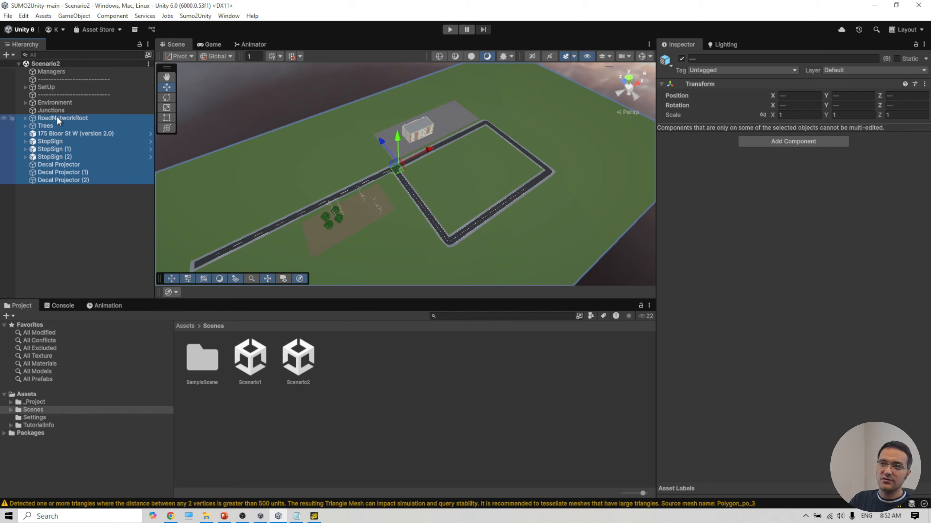
{"action": "left_click", "coordinate": [63, 180]}
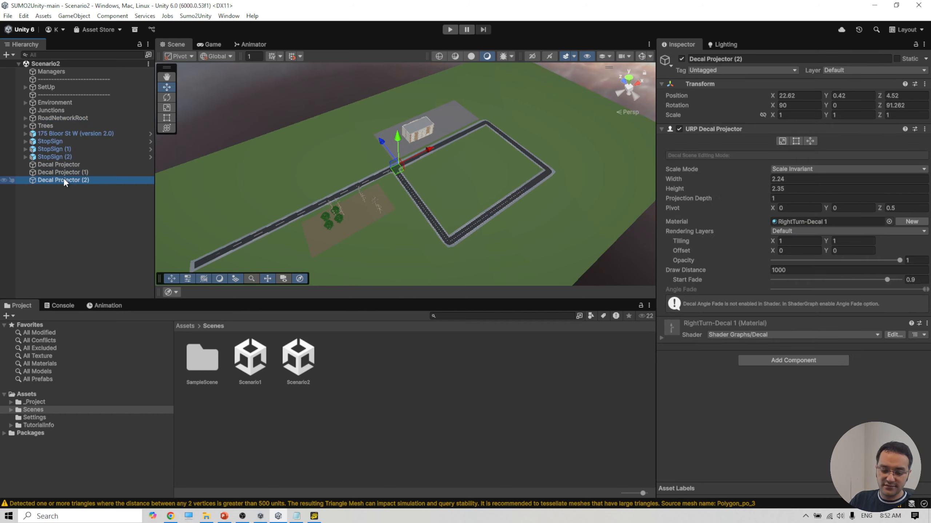
{"action": "left_click", "coordinate": [63, 119], "text": "shift"}
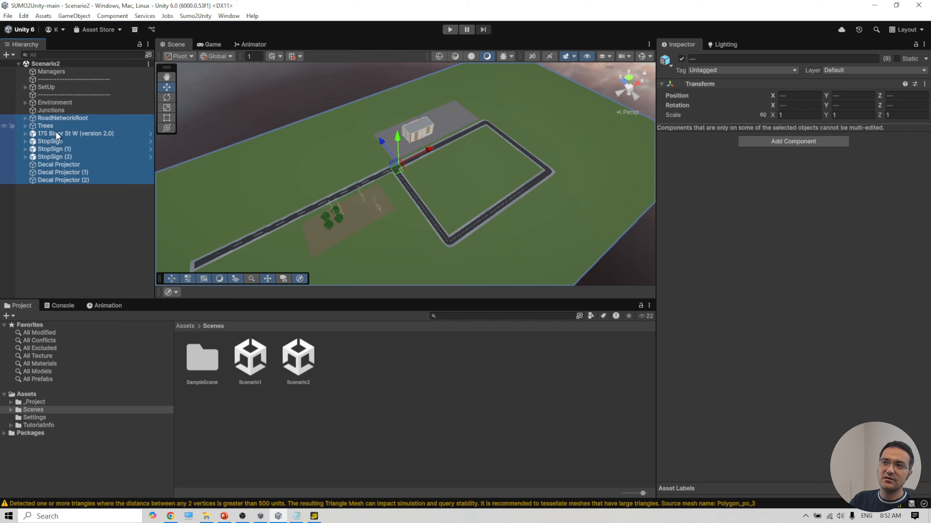
{"action": "key", "text": "Delete"}
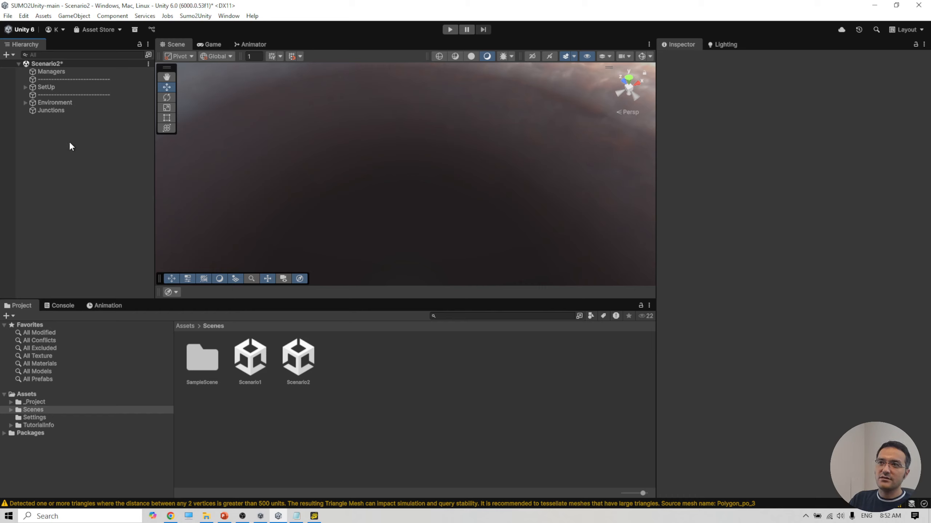
{"action": "key", "text": "ctrl+s"}
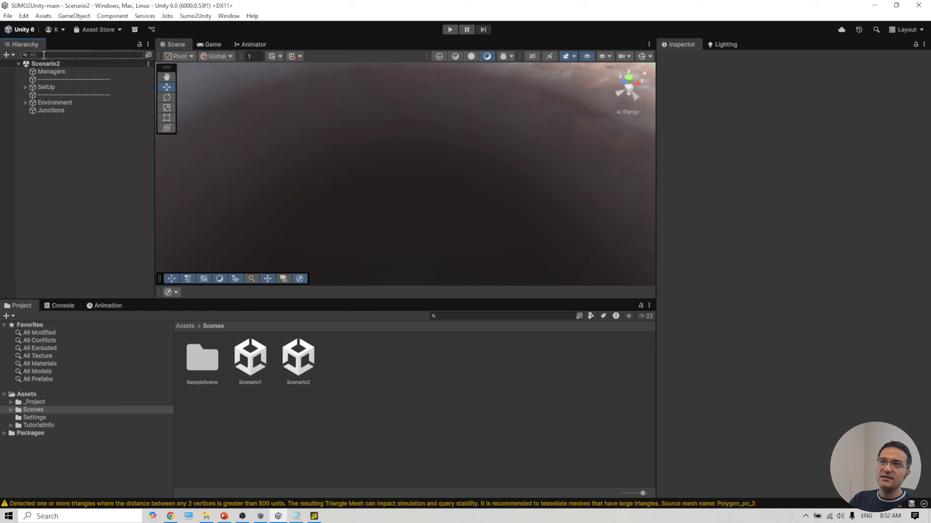
{"action": "left_click", "coordinate": [8, 17]}
{"action": "left_click", "coordinate": [35, 67]}
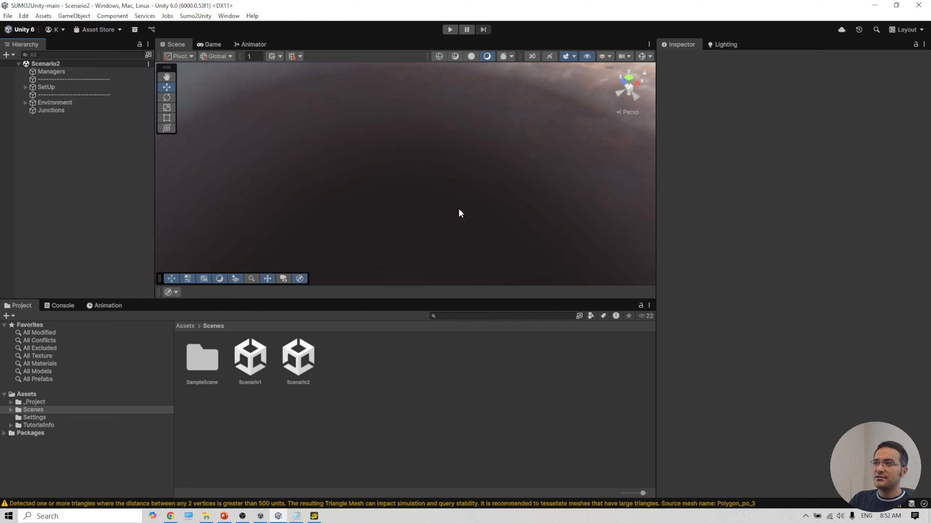
Step: Generate the road network with the Sumo2Unity Create Road Network tool, using the Scenario2 folder as the SUMO files source
{"action": "left_click_drag", "start_coordinate": [378, 190], "coordinate": [352, 90]}
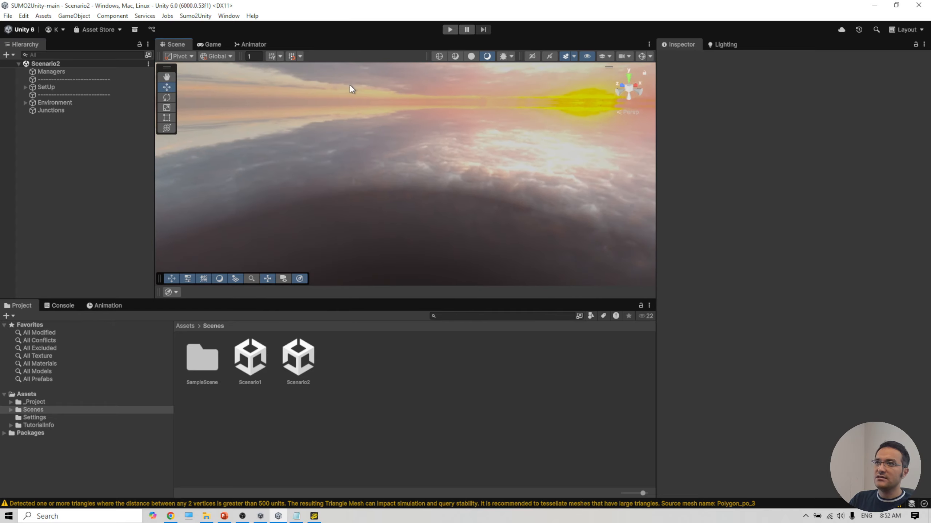
{"action": "left_click", "coordinate": [200, 16]}
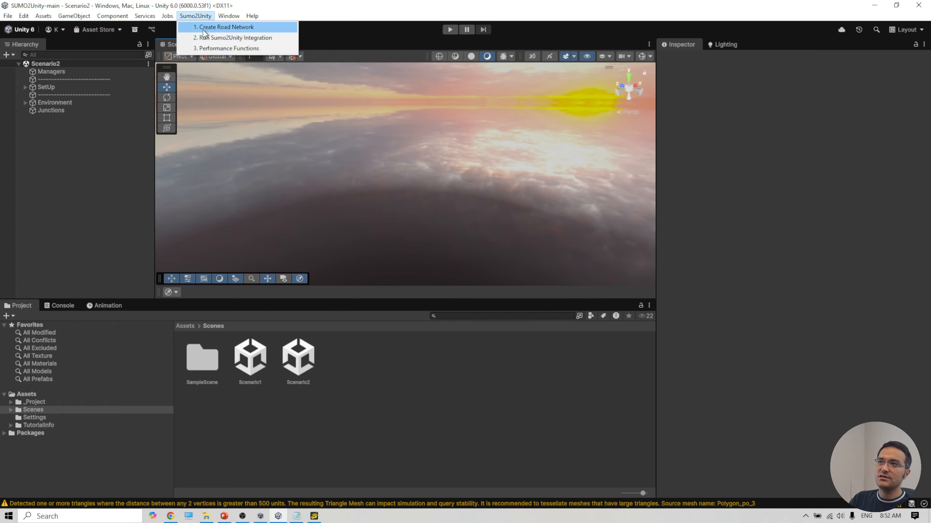
{"action": "left_click", "coordinate": [203, 28]}
{"action": "left_click", "coordinate": [413, 289]}
{"action": "left_click", "coordinate": [228, 44]}
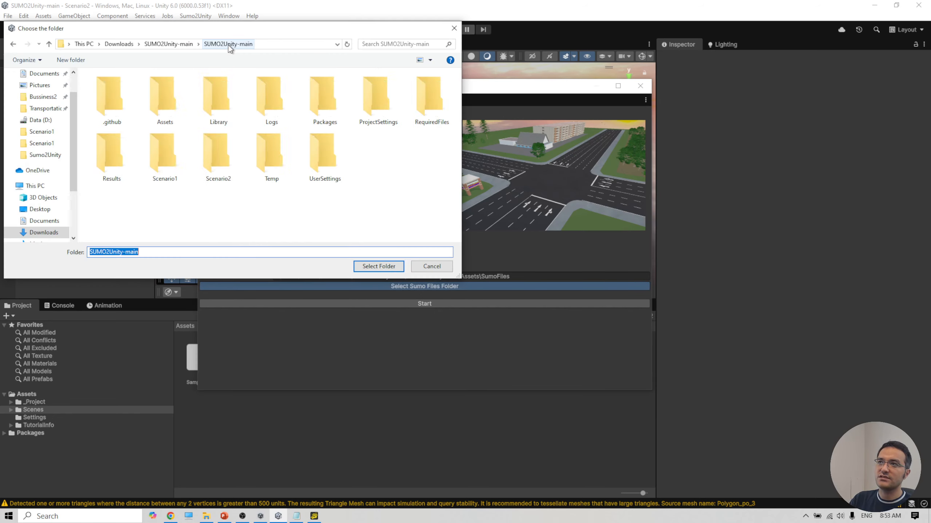
{"action": "double_click", "coordinate": [234, 162]}
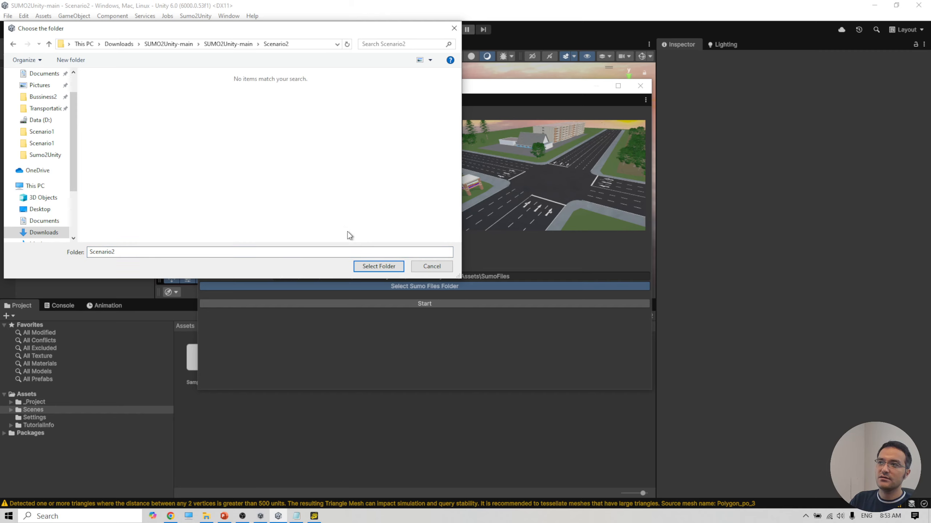
{"action": "left_click", "coordinate": [385, 267]}
{"action": "left_click", "coordinate": [412, 302]}
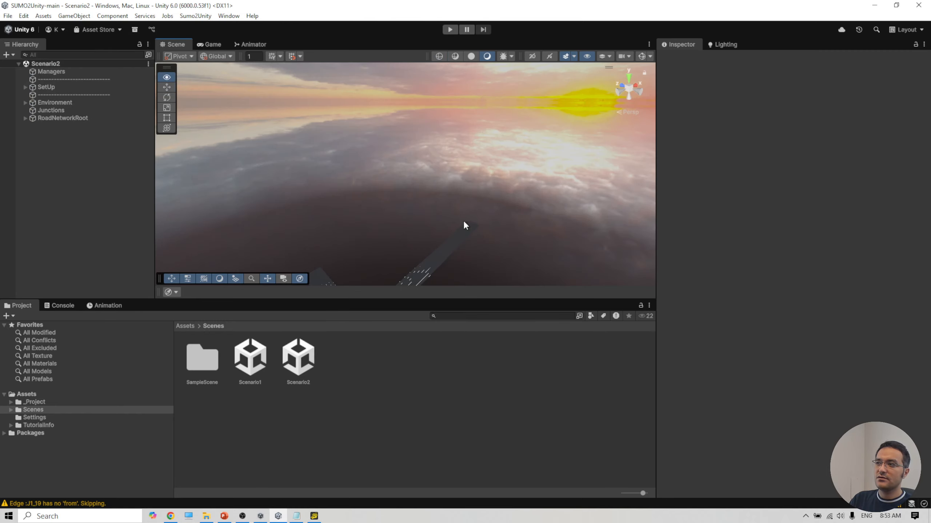
Step: Examine the generated four-arm intersection, its lane markings and its arms from several angles
{"action": "left_click_drag", "start_coordinate": [464, 221], "coordinate": [412, 295]}
{"action": "left_click_drag", "start_coordinate": [417, 217], "coordinate": [420, 243]}
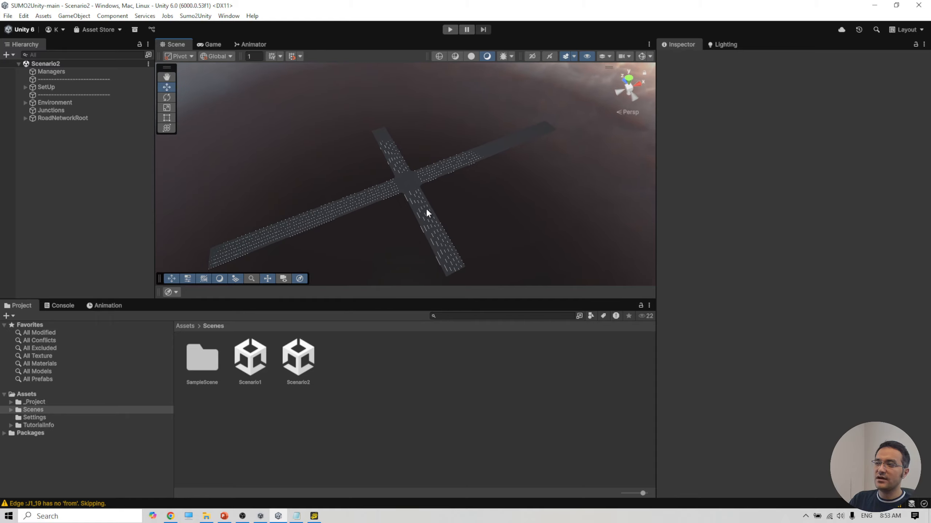
{"action": "mouse_move", "coordinate": [411, 207]}
{"action": "left_mouse_down"}
{"action": "mouse_move", "coordinate": [397, 212]}
{"action": "mouse_move", "coordinate": [409, 206]}
{"action": "mouse_move", "coordinate": [412, 225]}
{"action": "left_mouse_up"}
{"action": "scroll", "coordinate": [413, 224], "scroll_direction": "up", "scroll_amount": 10}
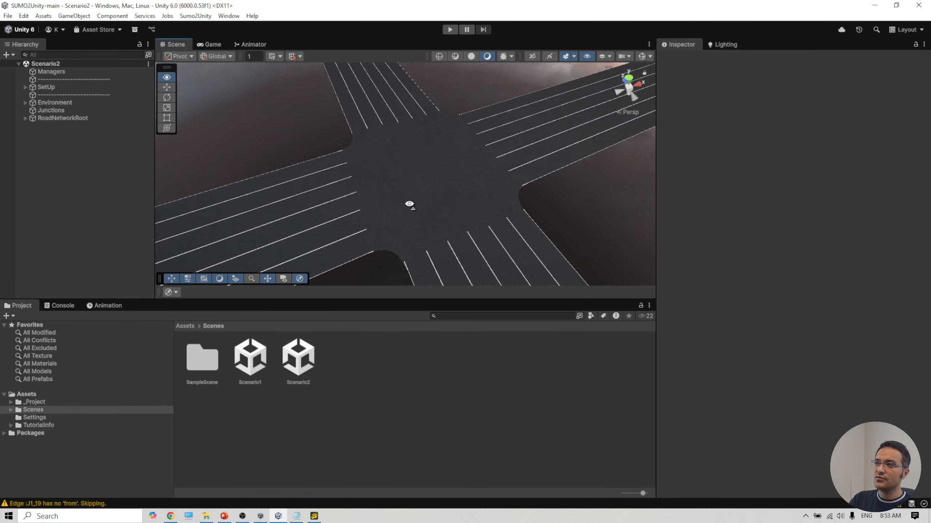
{"action": "left_click_drag", "start_coordinate": [428, 203], "coordinate": [261, 212]}
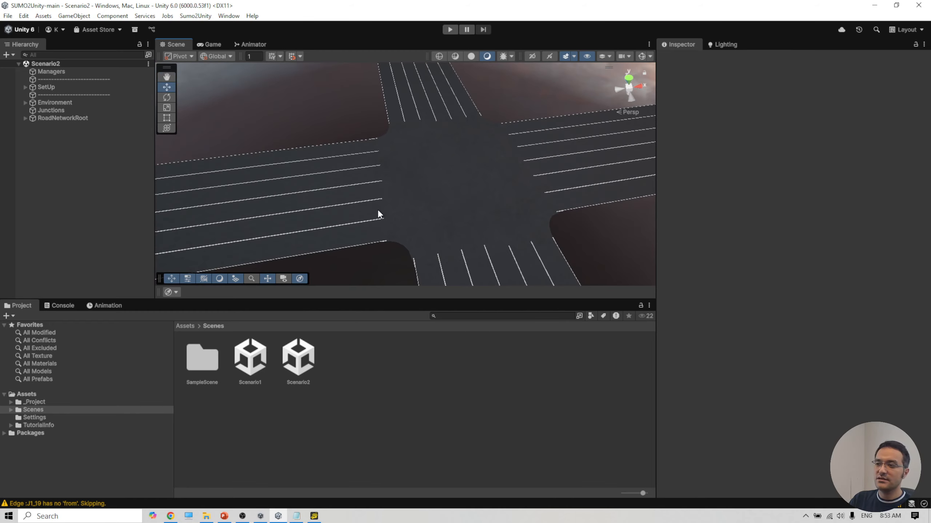
{"action": "left_click_drag", "start_coordinate": [380, 210], "coordinate": [321, 135]}
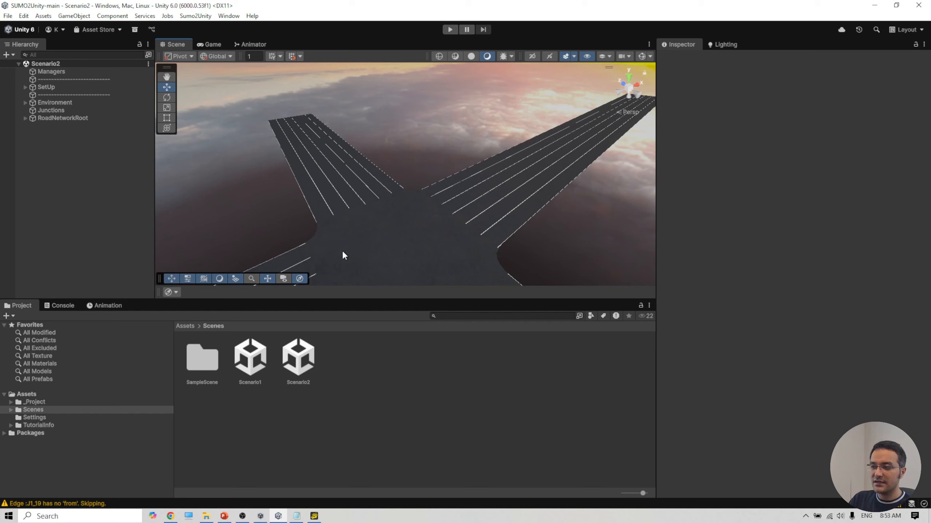
Step: Switch to netedit and draw a rectangular polygon of type Terrain, about 955 by 485 m, around the whole intersection
{"action": "left_click", "coordinate": [314, 516]}
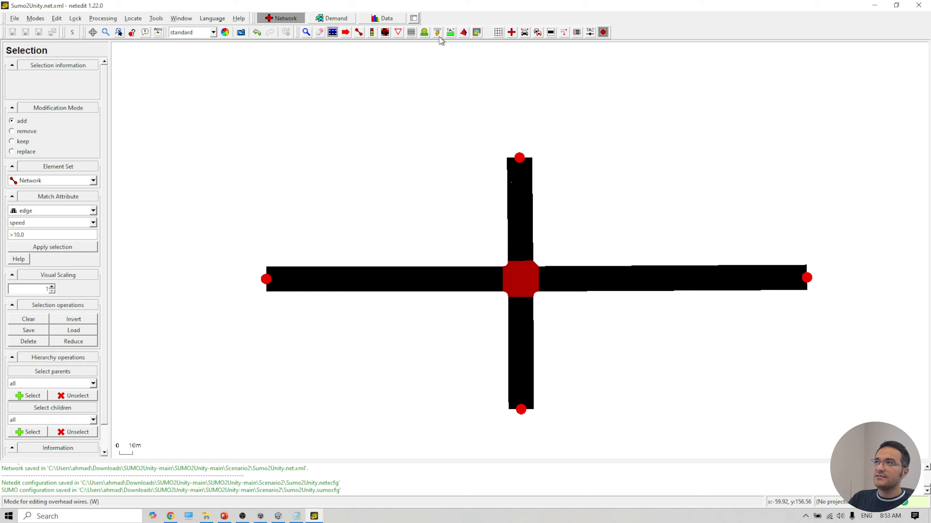
{"action": "left_click", "coordinate": [465, 33]}
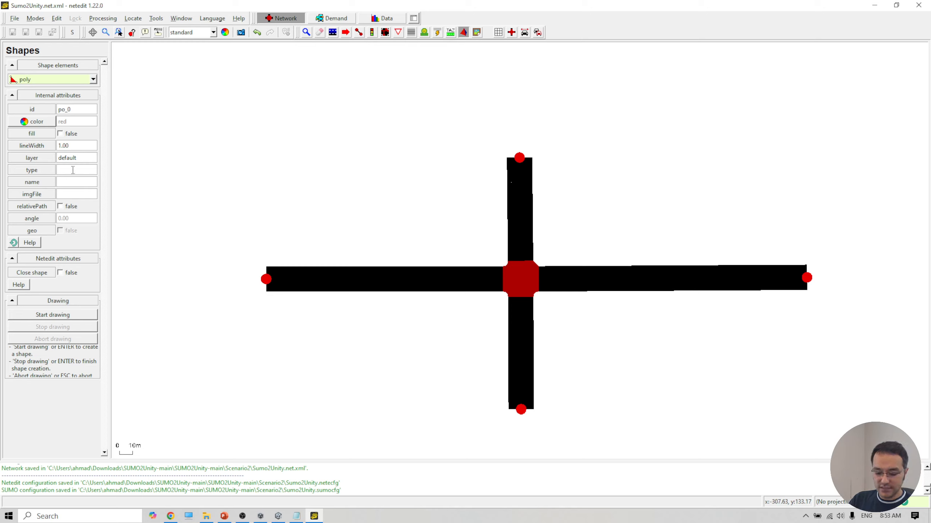
{"action": "type", "text": "Terrain"}
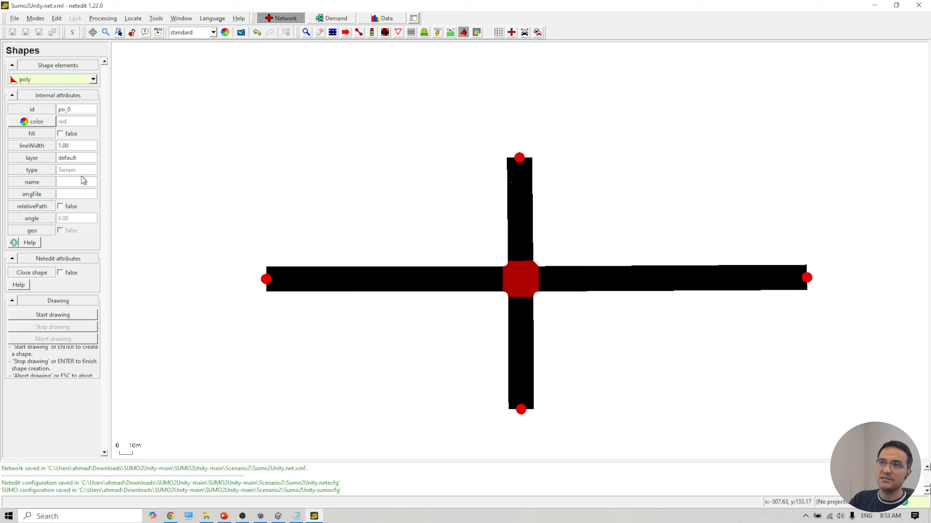
{"action": "left_click", "coordinate": [62, 315]}
{"action": "scroll", "coordinate": [257, 227], "scroll_direction": "down", "scroll_amount": 2}
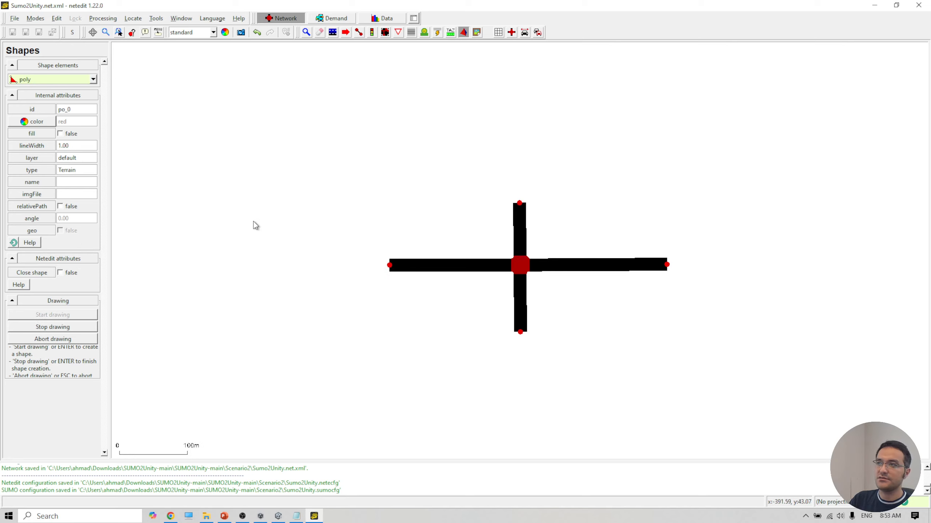
{"action": "left_click", "coordinate": [187, 99]}
{"action": "left_click", "coordinate": [187, 425]}
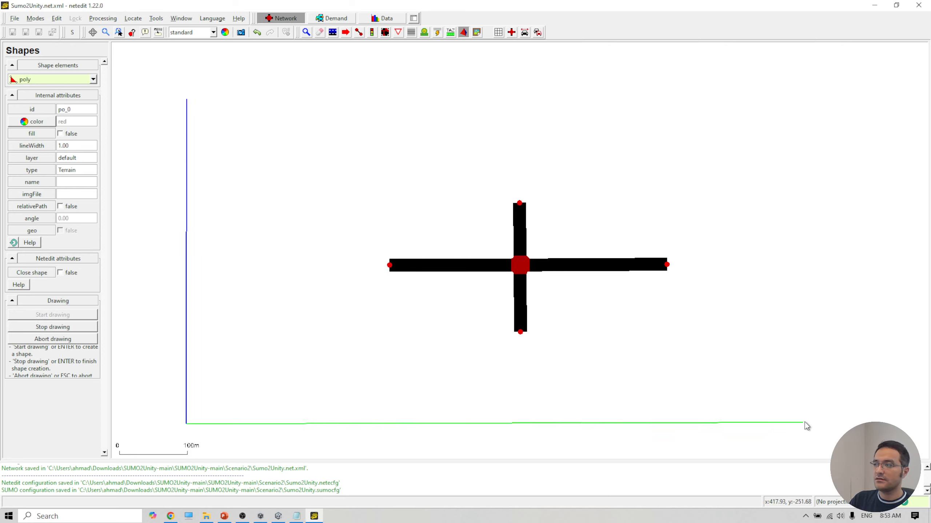
{"action": "left_click", "coordinate": [835, 419]}
{"action": "left_click", "coordinate": [838, 87]}
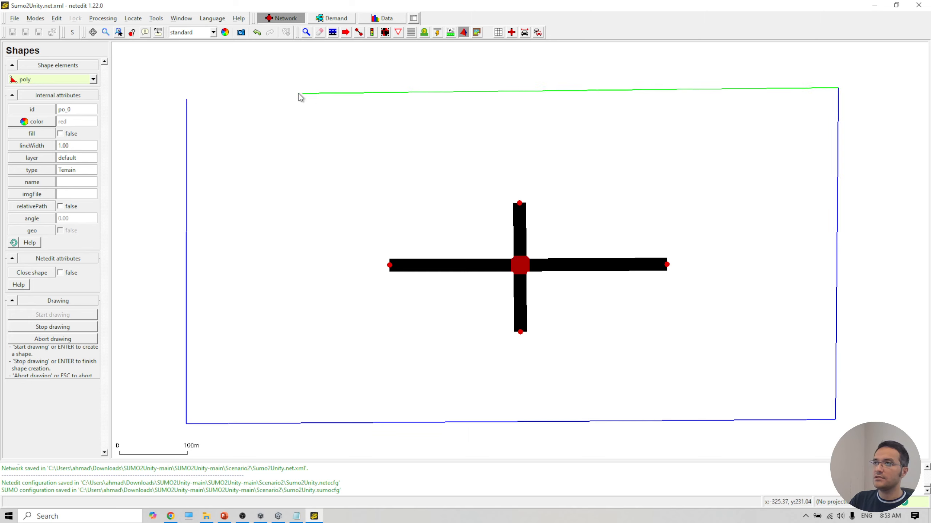
{"action": "left_click", "coordinate": [188, 91]}
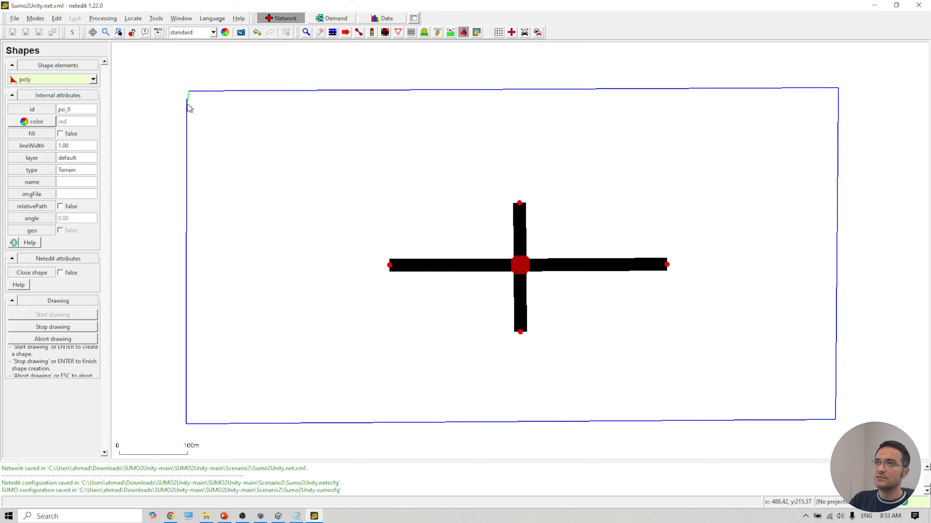
{"action": "left_click", "coordinate": [75, 326]}
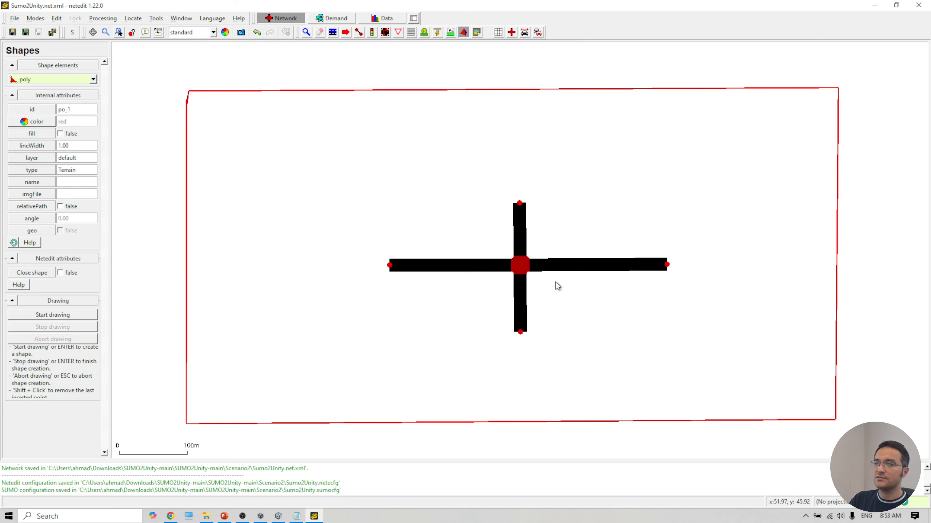
Step: Save the additionals and shapes as Sumo2Unity.Poly.xml in the Scenario2 folder
{"action": "left_click", "coordinate": [14, 19]}
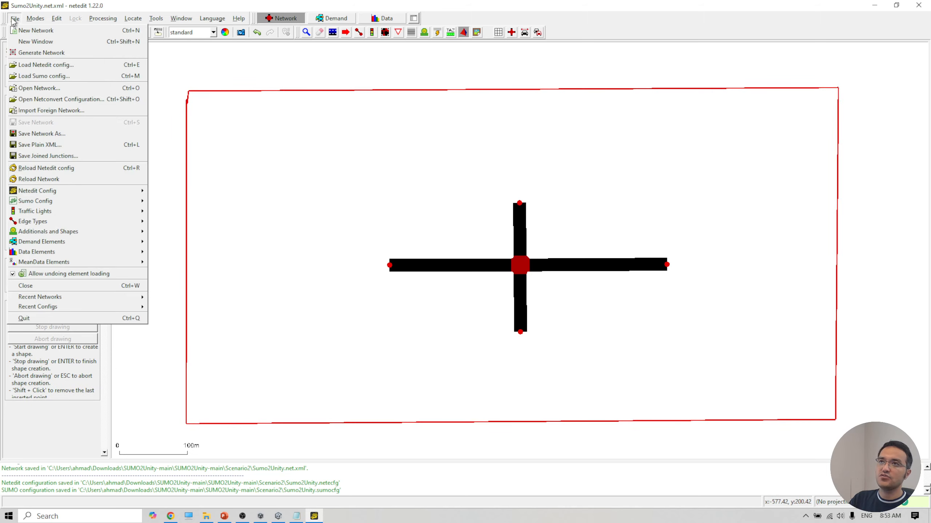
{"action": "mouse_move", "coordinate": [75, 237]}
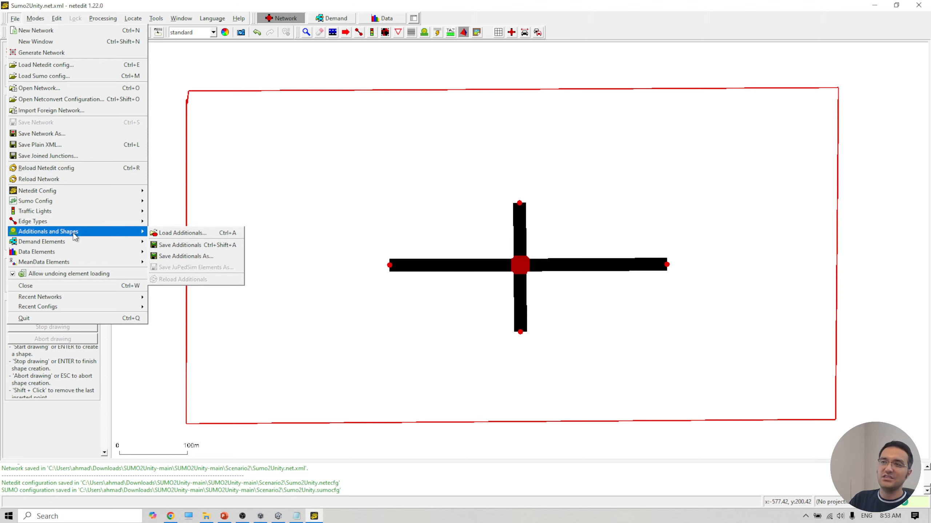
{"action": "left_click", "coordinate": [201, 247]}
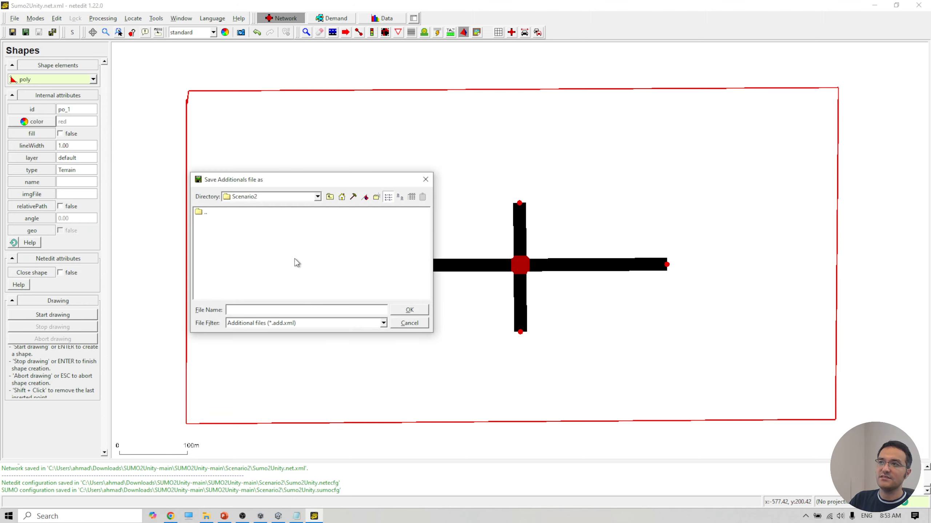
{"action": "type", "text": "S"}
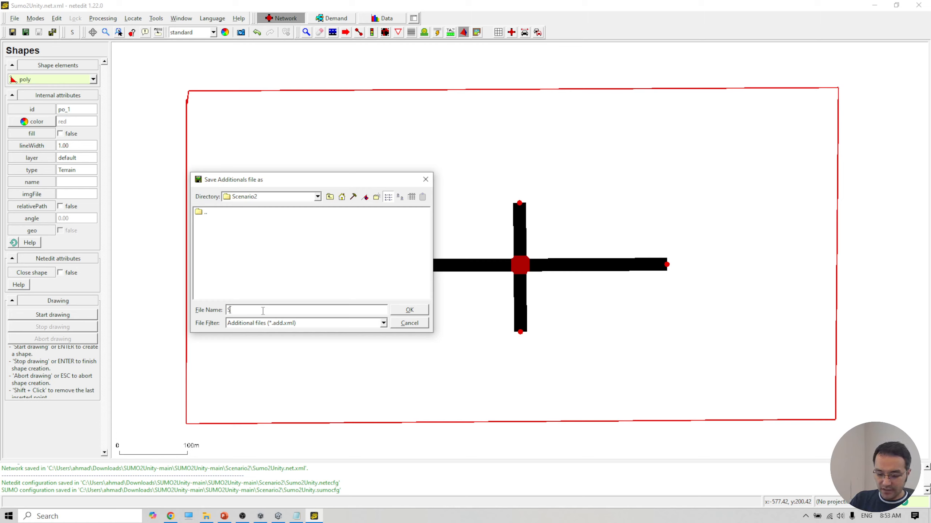
{"action": "type", "text": "umo2Unity.Poly.xml"}
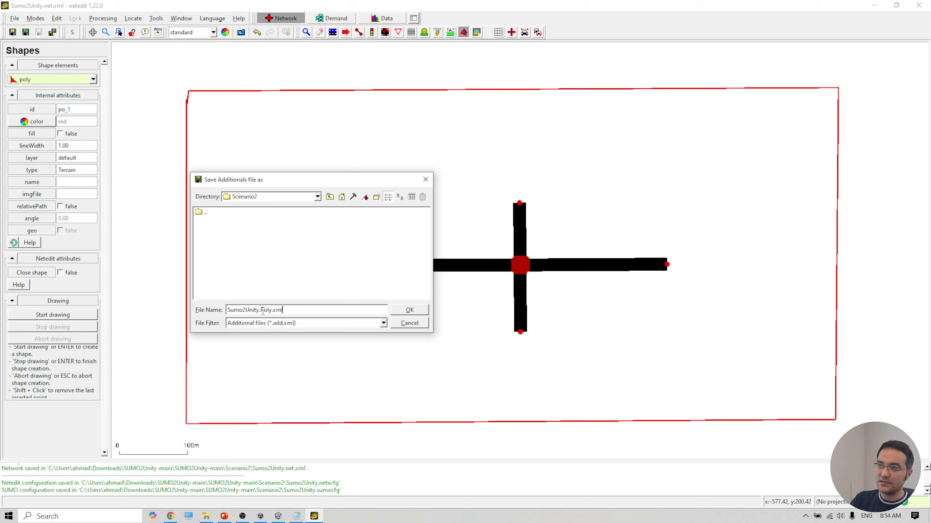
{"action": "left_click", "coordinate": [408, 309]}
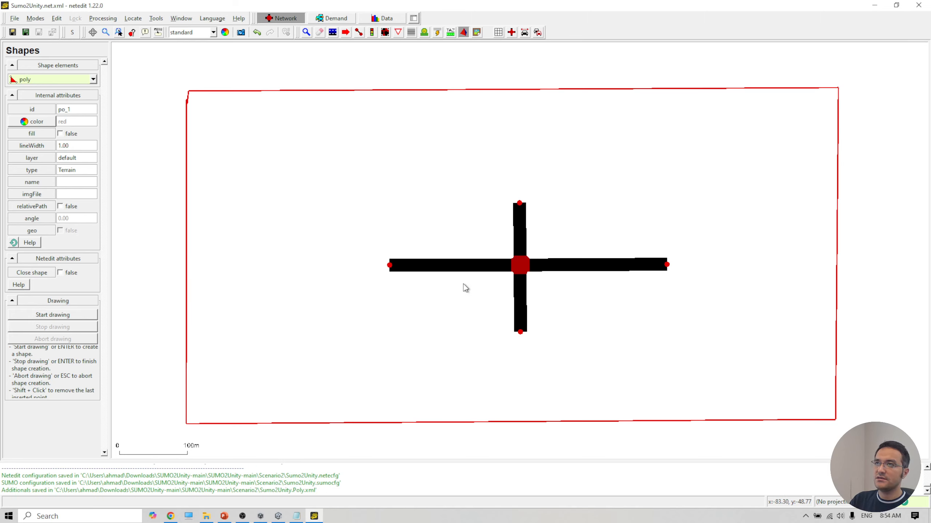
Step: Open Sumo2Unity.Poly.xml from the Scenario2 folder in Notepad++, check the polygon's type attribute, and return to netedit
{"action": "left_click", "coordinate": [206, 517]}
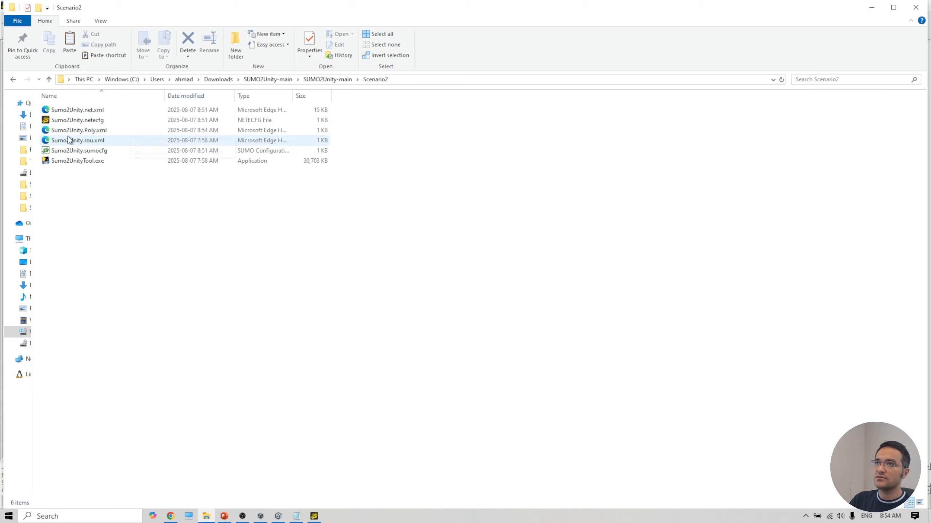
{"action": "left_click", "coordinate": [86, 129]}
{"action": "right_click", "coordinate": [86, 129]}
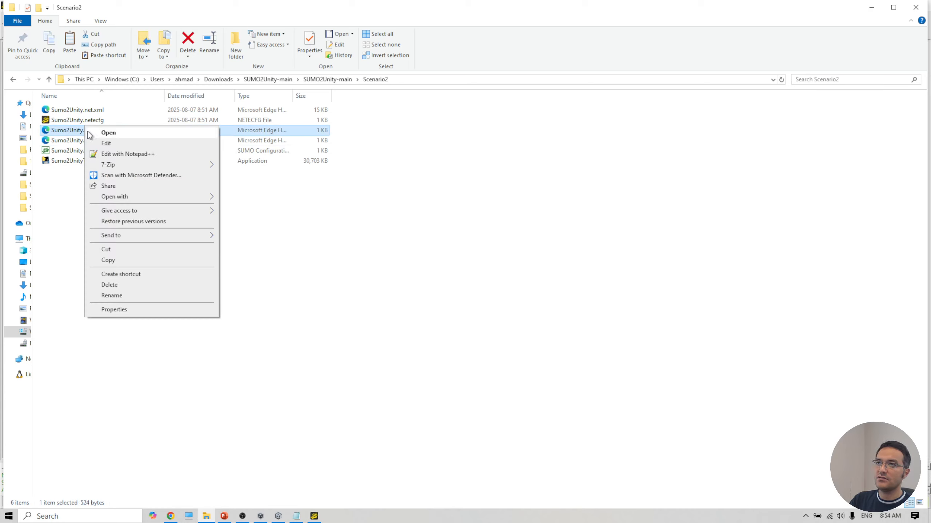
{"action": "left_click", "coordinate": [116, 154]}
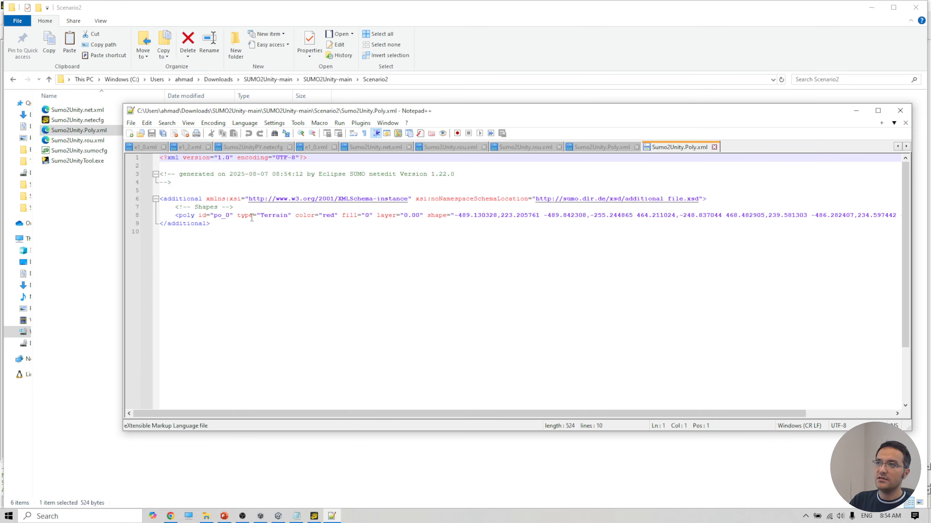
{"action": "left_click_drag", "start_coordinate": [256, 217], "coordinate": [330, 215]}
{"action": "left_click", "coordinate": [900, 110]}
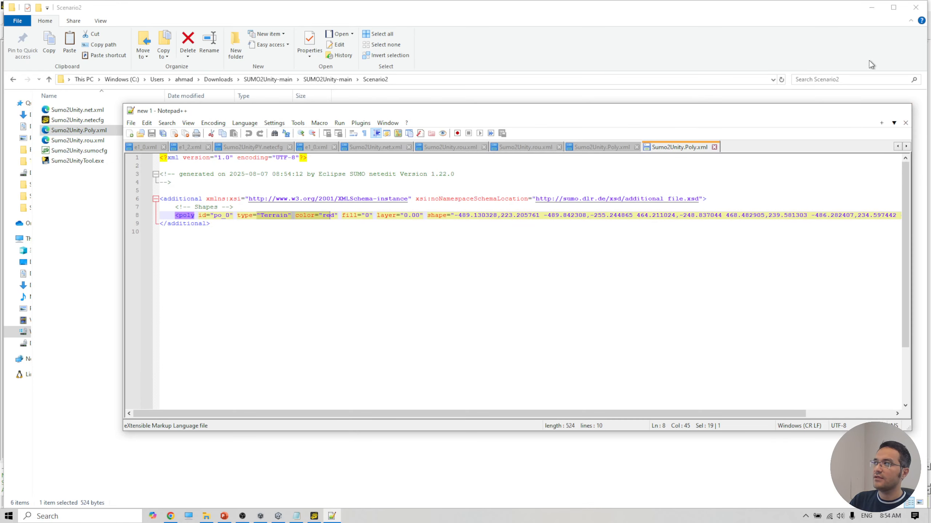
{"action": "left_click", "coordinate": [871, 7]}
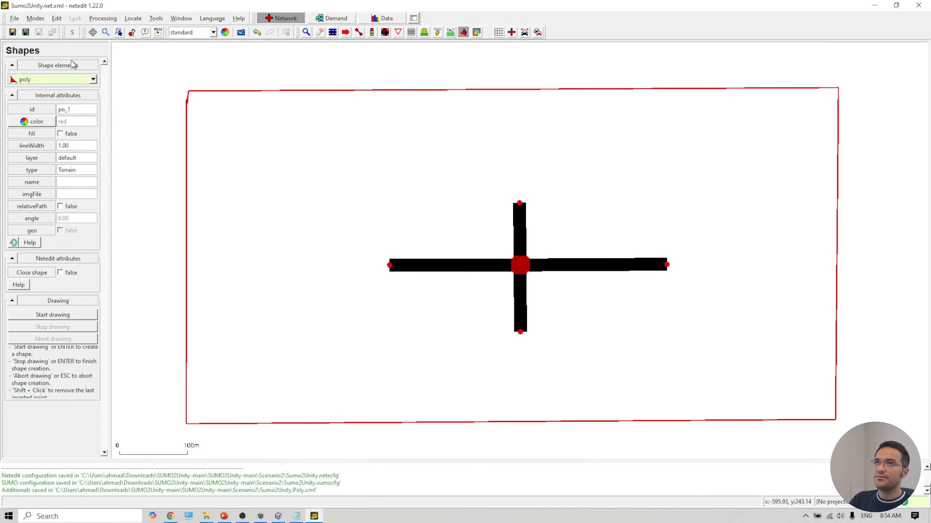
Step: Save the pending network and configuration changes to the Scenario2 files
{"action": "left_click", "coordinate": [26, 33]}
{"action": "left_click", "coordinate": [12, 33]}
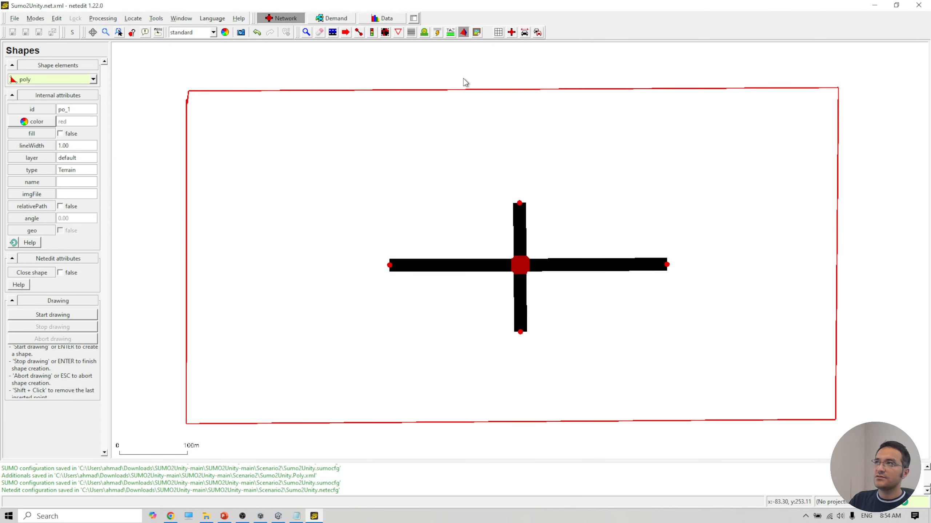
Step: Set up the next polygon with type Roadside, grey colour 159,159,159 and fill set to true
{"action": "scroll", "coordinate": [442, 387], "scroll_direction": "up", "scroll_amount": 5}
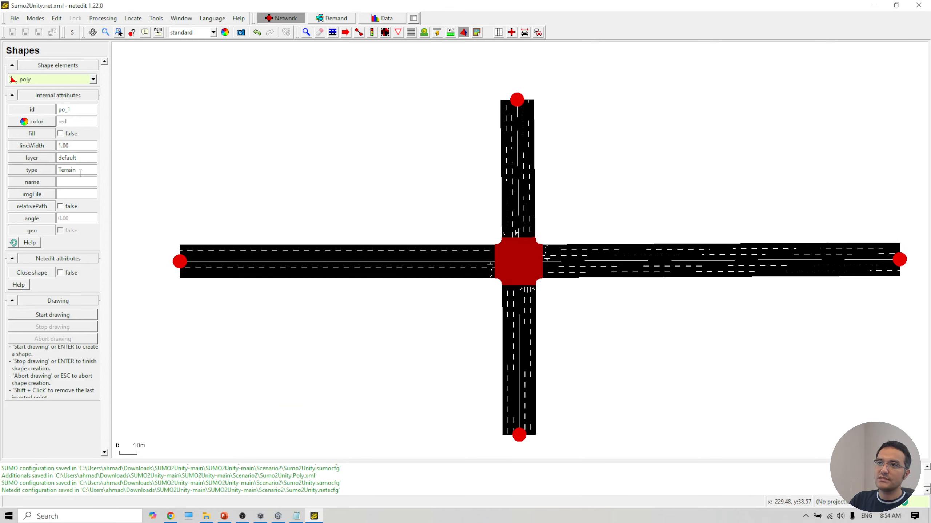
{"action": "type", "text": "Roads"}
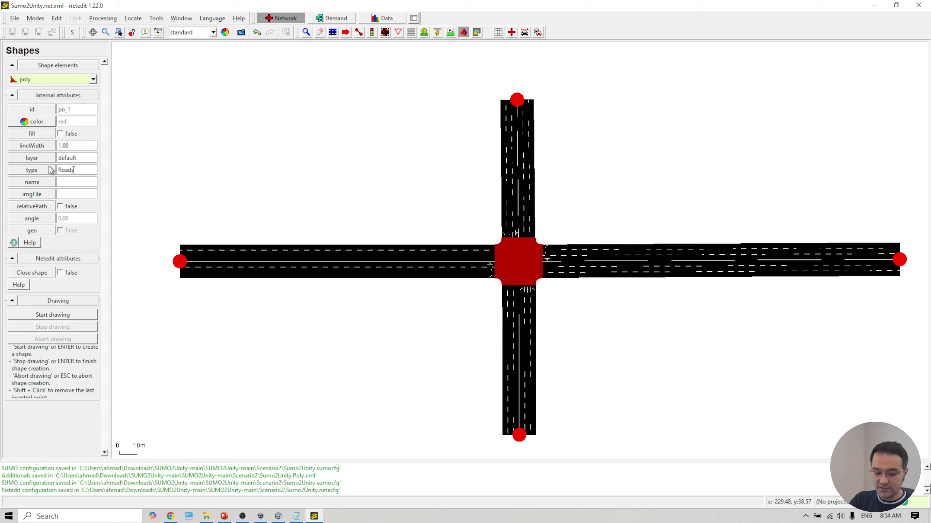
{"action": "type", "text": "ide"}
{"action": "left_click", "coordinate": [34, 122]}
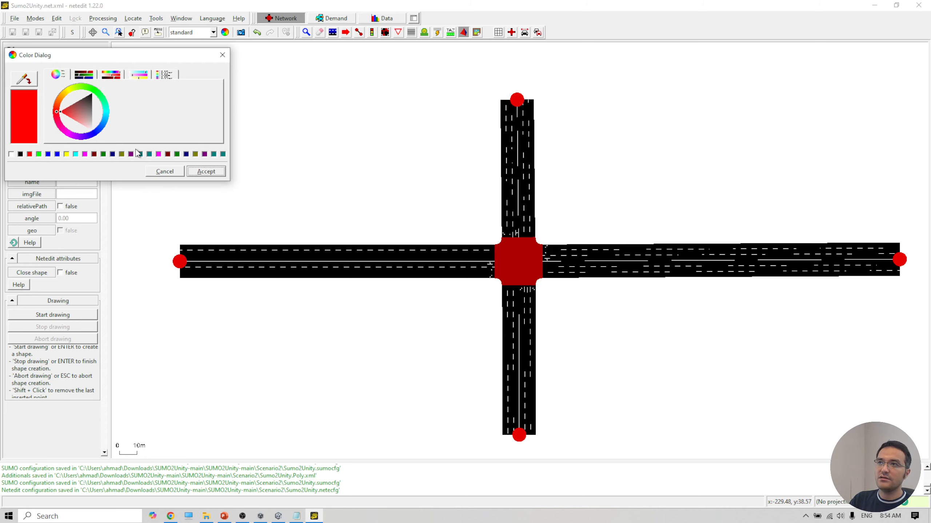
{"action": "left_click", "coordinate": [21, 154]}
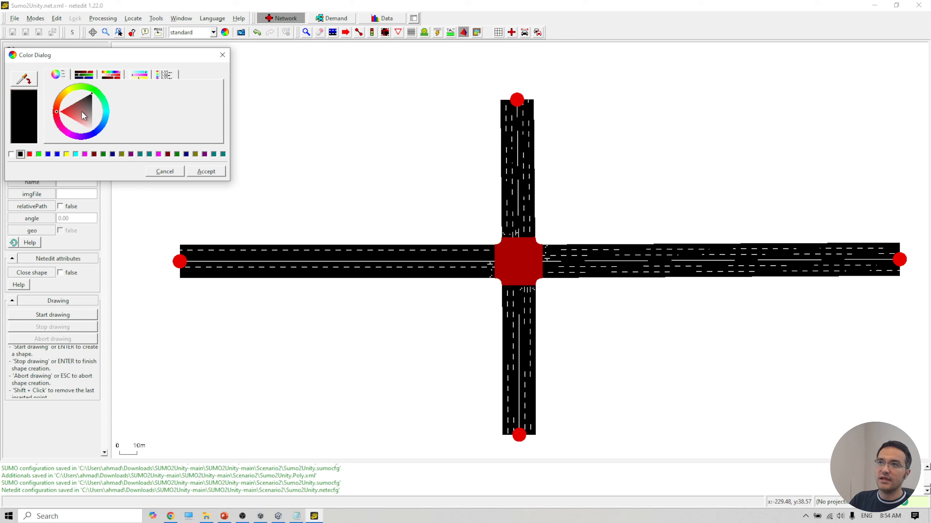
{"action": "left_click_drag", "start_coordinate": [81, 112], "coordinate": [95, 118]}
{"action": "left_click", "coordinate": [203, 173]}
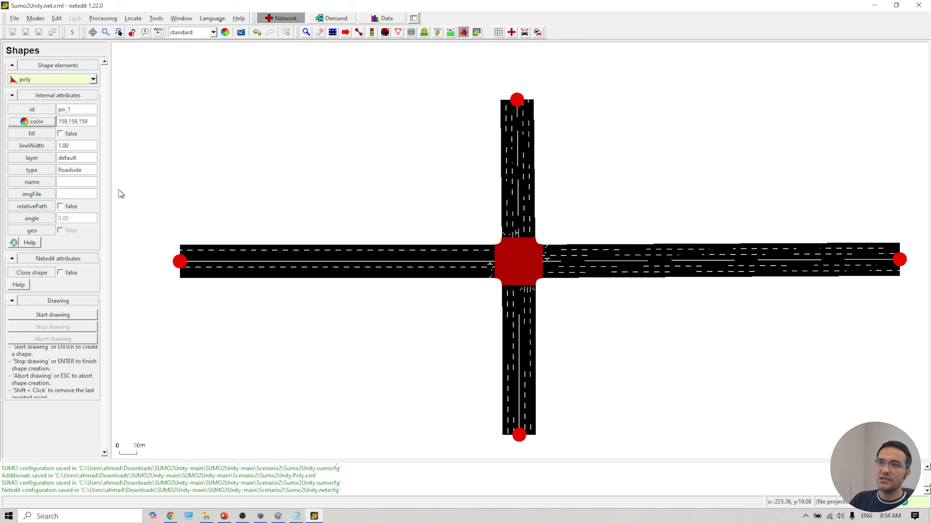
{"action": "left_click", "coordinate": [63, 134]}
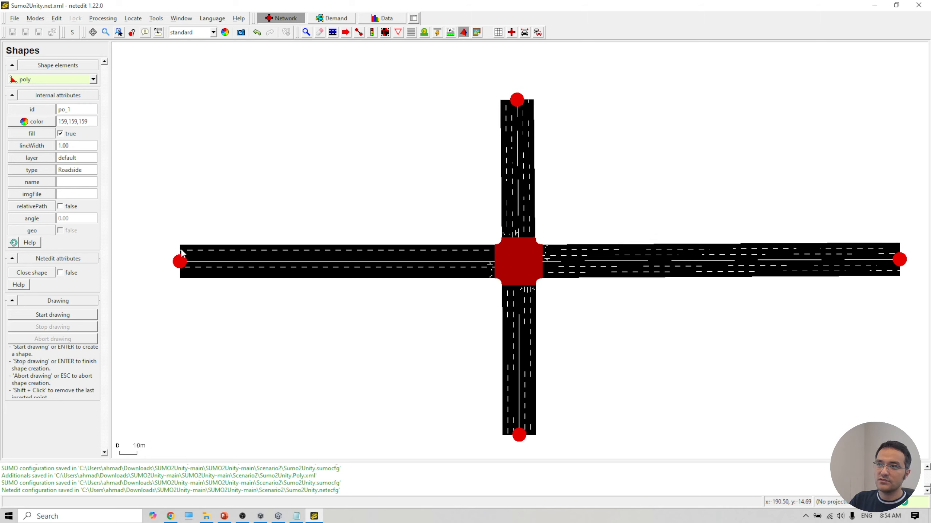
Step: Begin the Roadside outline at the west arm's end, tracing its north edge, the junction's northwest corner and around the north arm's end
{"action": "scroll", "coordinate": [187, 297], "scroll_direction": "up", "scroll_amount": 1}
{"action": "scroll", "coordinate": [204, 326], "scroll_direction": "down", "scroll_amount": 1}
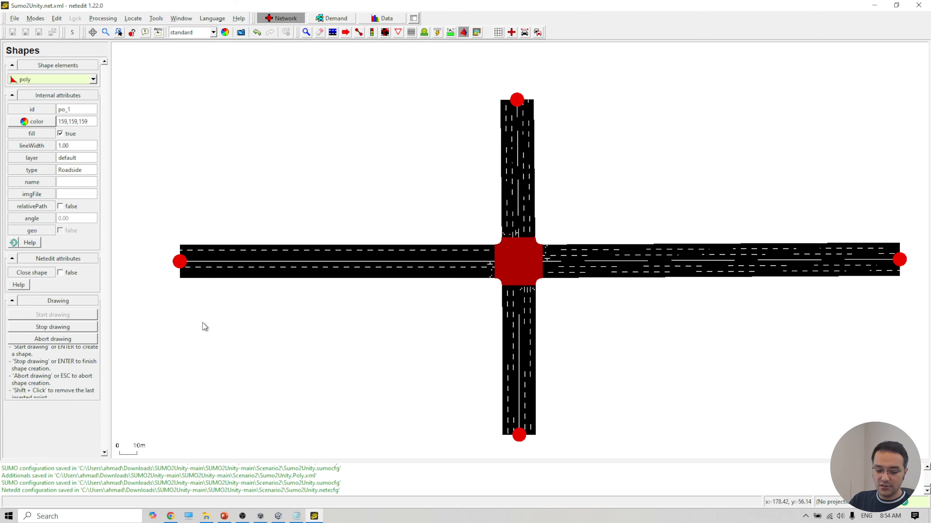
{"action": "scroll", "coordinate": [276, 282], "scroll_direction": "up", "scroll_amount": 2}
{"action": "left_click_drag", "start_coordinate": [237, 295], "coordinate": [241, 293]}
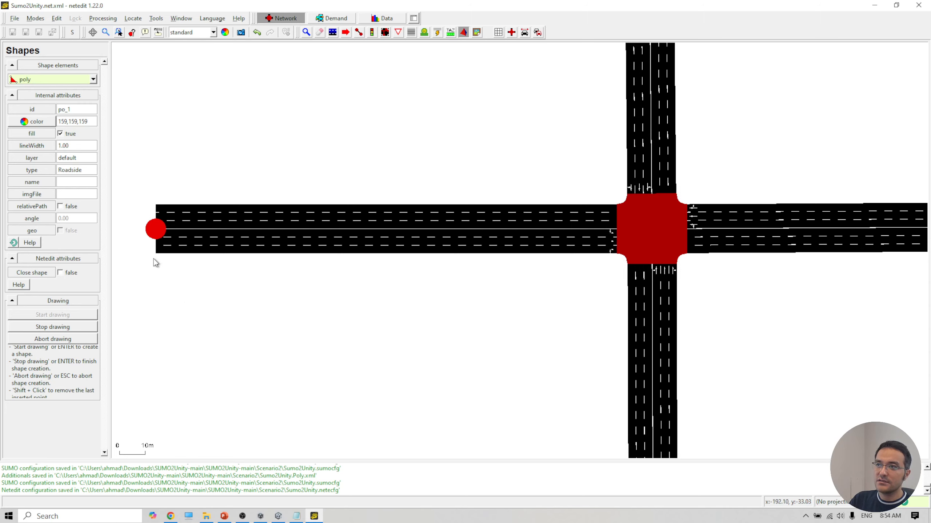
{"action": "left_click", "coordinate": [152, 257]}
{"action": "left_click", "coordinate": [153, 198]}
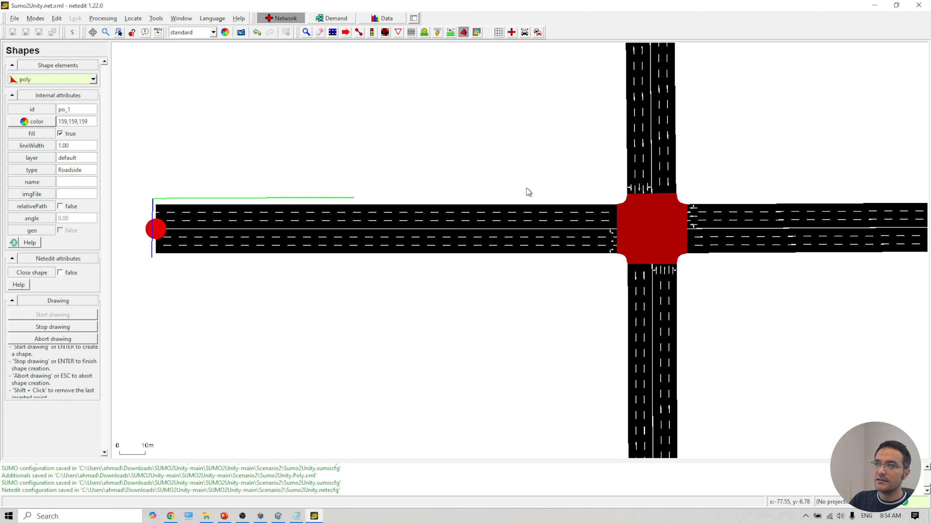
{"action": "left_click", "coordinate": [617, 202]}
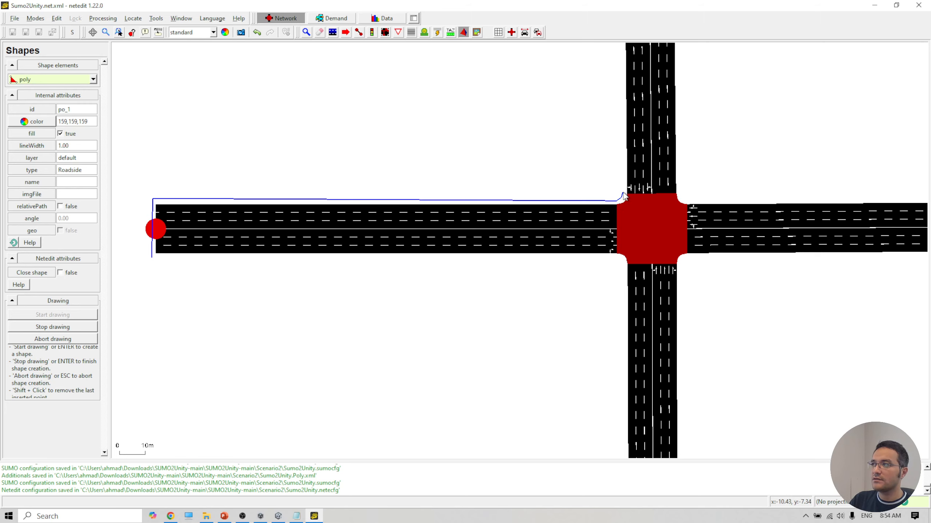
{"action": "scroll", "coordinate": [624, 196], "scroll_direction": "down", "scroll_amount": 2}
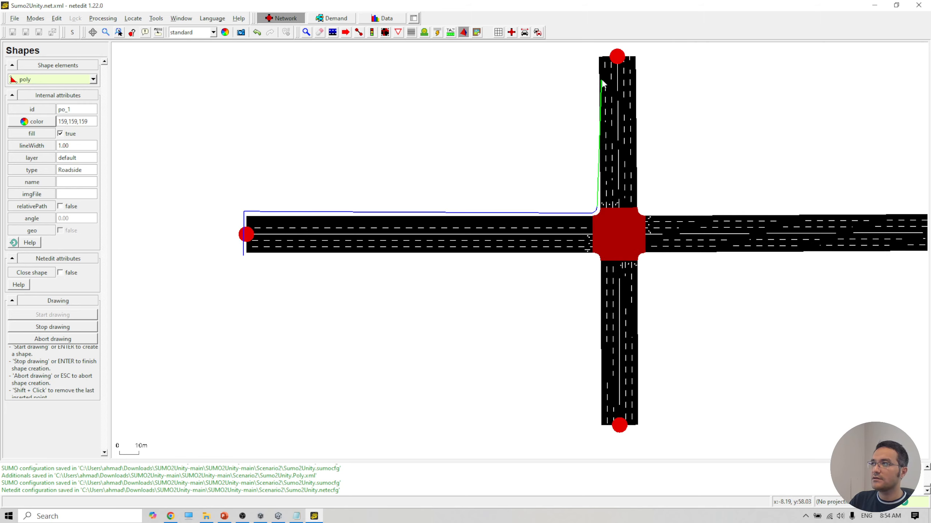
{"action": "left_click", "coordinate": [641, 53]}
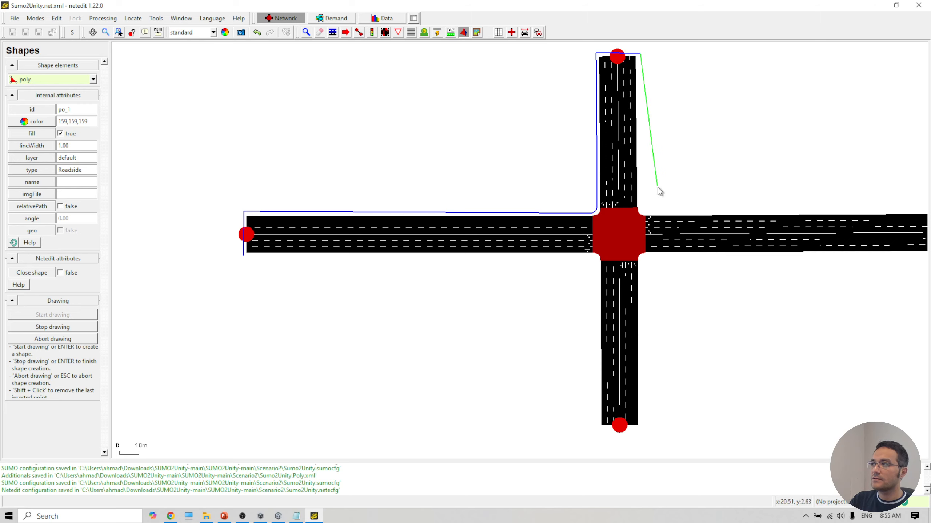
Step: Continue the Roadside outline down the north arm's east edge and around the east arm to the junction's southeast corner
{"action": "scroll", "coordinate": [645, 212], "scroll_direction": "up", "scroll_amount": 4}
{"action": "left_click_drag", "start_coordinate": [671, 215], "coordinate": [302, 223]}
{"action": "left_click", "coordinate": [329, 198]}
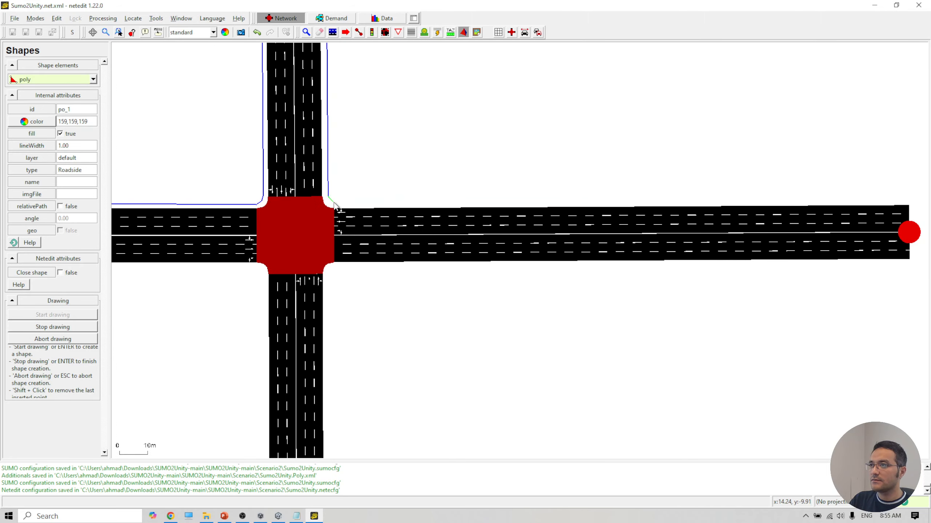
{"action": "left_click", "coordinate": [914, 199]}
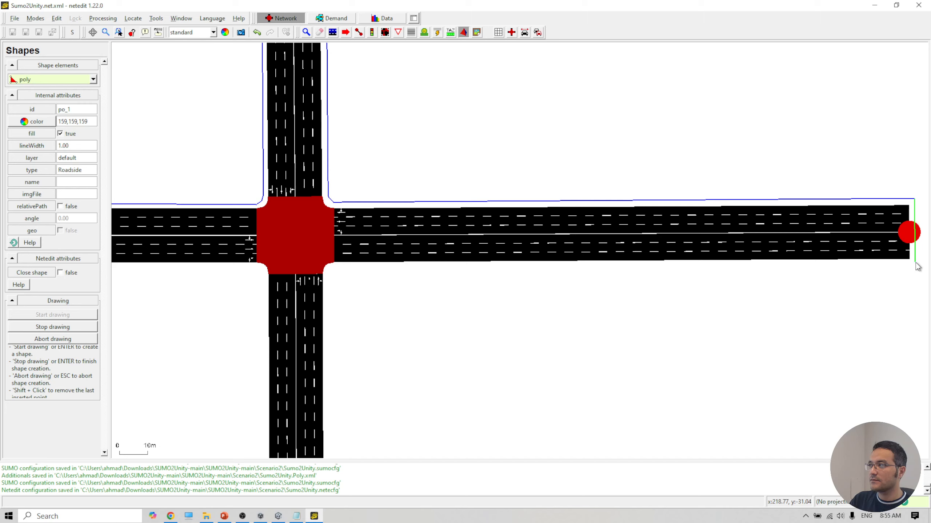
{"action": "left_click", "coordinate": [332, 267]}
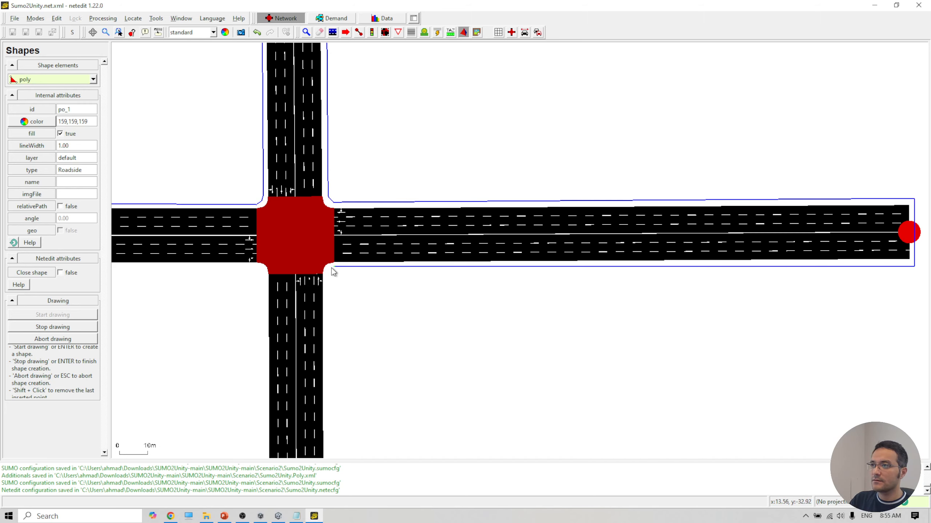
Step: Trace the Roadside outline around the south arm and along the west arm's south edge, and finish the polygon
{"action": "scroll", "coordinate": [332, 273], "scroll_direction": "down", "scroll_amount": 4}
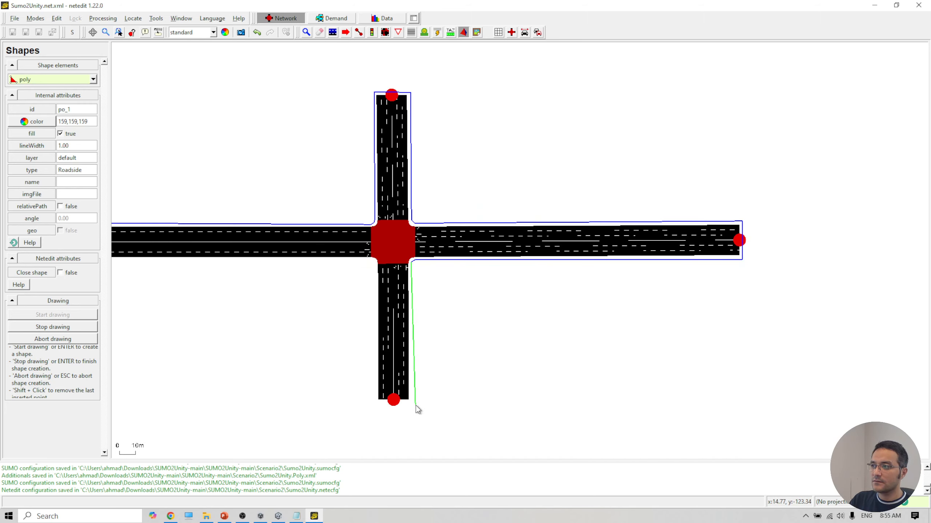
{"action": "left_click", "coordinate": [411, 405]}
{"action": "left_click", "coordinate": [372, 404]}
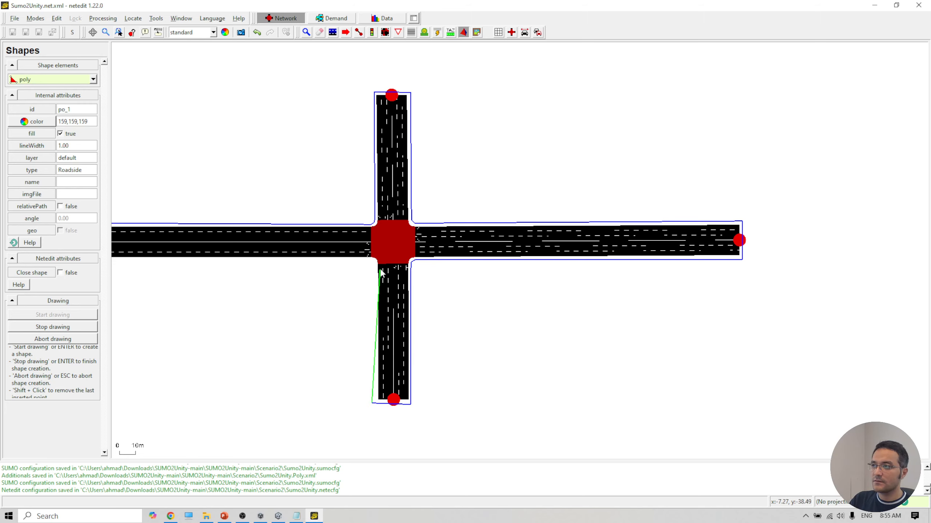
{"action": "scroll", "coordinate": [375, 270], "scroll_direction": "up", "scroll_amount": 3}
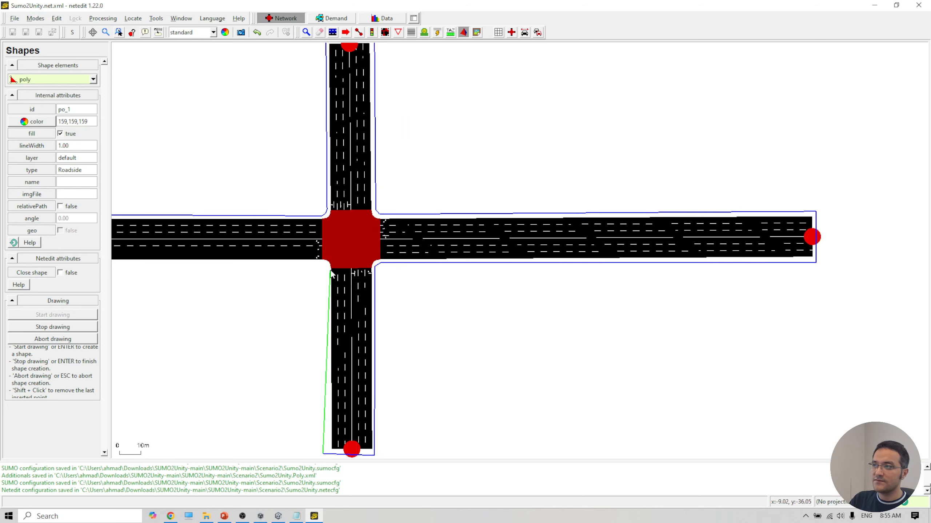
{"action": "left_click", "coordinate": [326, 271]}
{"action": "scroll", "coordinate": [325, 269], "scroll_direction": "down", "scroll_amount": 3}
{"action": "scroll", "coordinate": [210, 264], "scroll_direction": "up", "scroll_amount": 1}
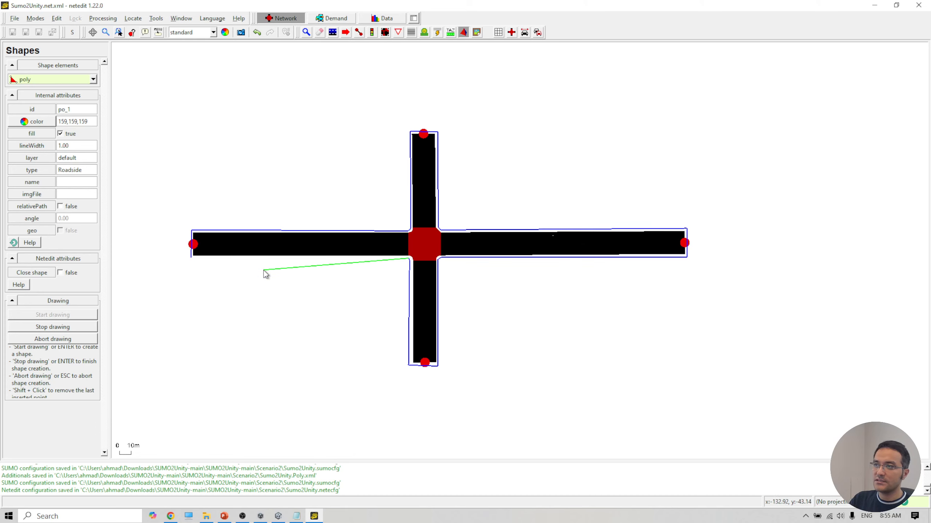
{"action": "left_click", "coordinate": [190, 258]}
{"action": "left_click", "coordinate": [72, 327]}
{"action": "scroll", "coordinate": [399, 289], "scroll_direction": "up", "scroll_amount": 4}
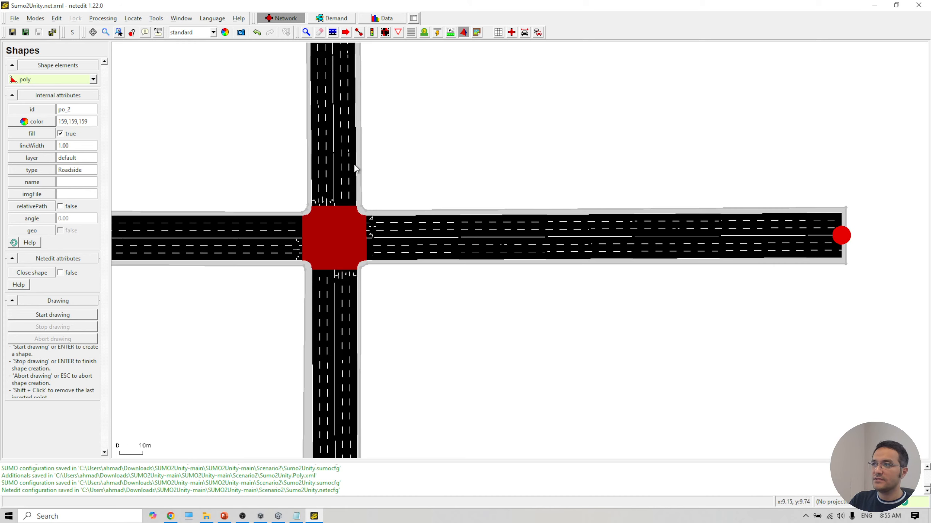
Step: Draw a filled grey polygon of type Residential, about 113 by 56 m, in the intersection's northeast quadrant
{"action": "scroll", "coordinate": [392, 208], "scroll_direction": "down", "scroll_amount": 3}
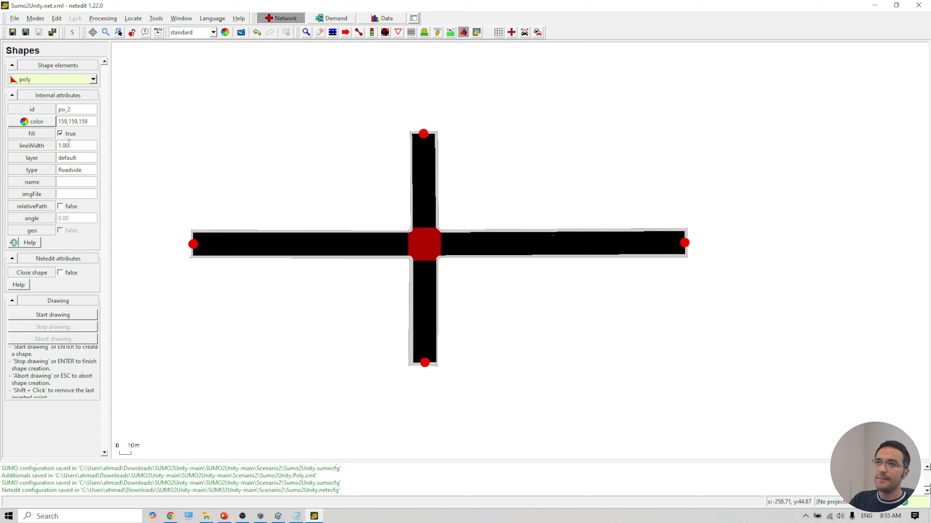
{"action": "left_click", "coordinate": [33, 123]}
{"action": "left_click", "coordinate": [206, 171]}
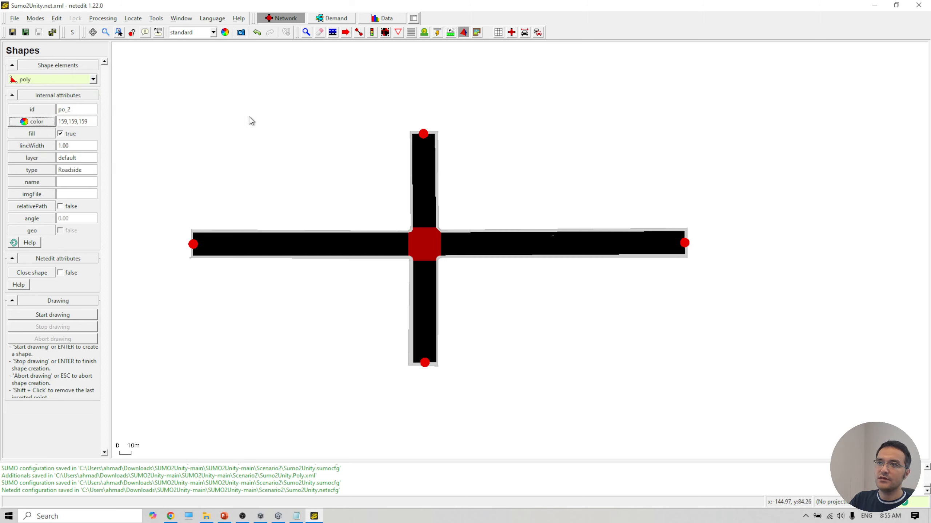
{"action": "double_click", "coordinate": [87, 173]}
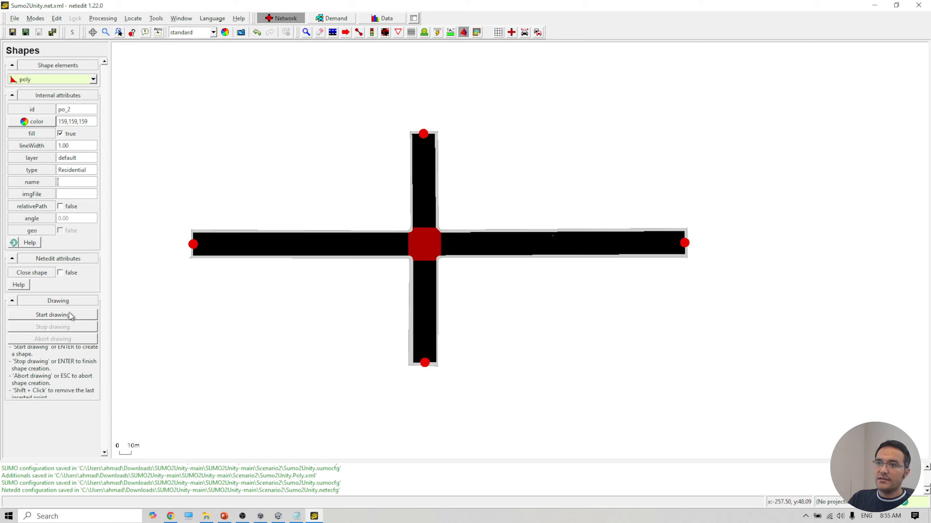
{"action": "left_click", "coordinate": [70, 316]}
{"action": "left_click", "coordinate": [457, 157]}
{"action": "left_click", "coordinate": [458, 223]}
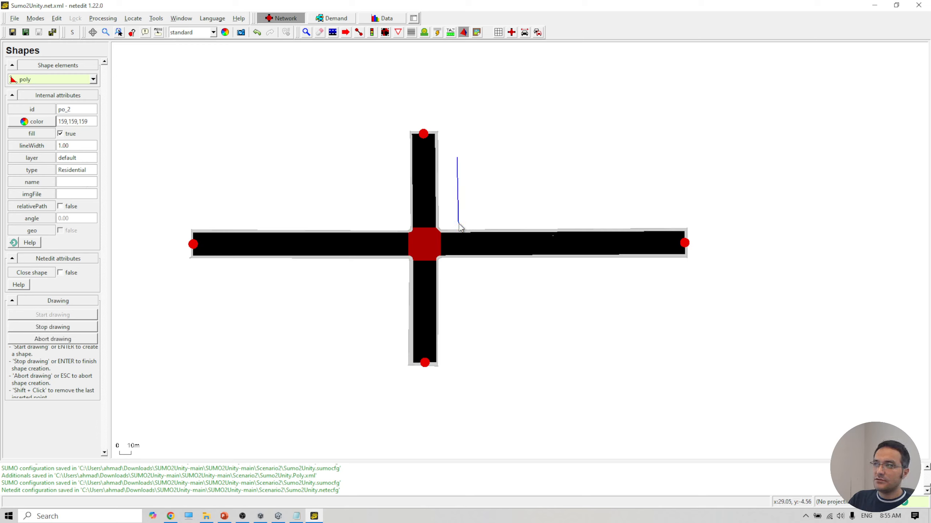
{"action": "left_click", "coordinate": [594, 221]}
{"action": "left_click", "coordinate": [594, 151]}
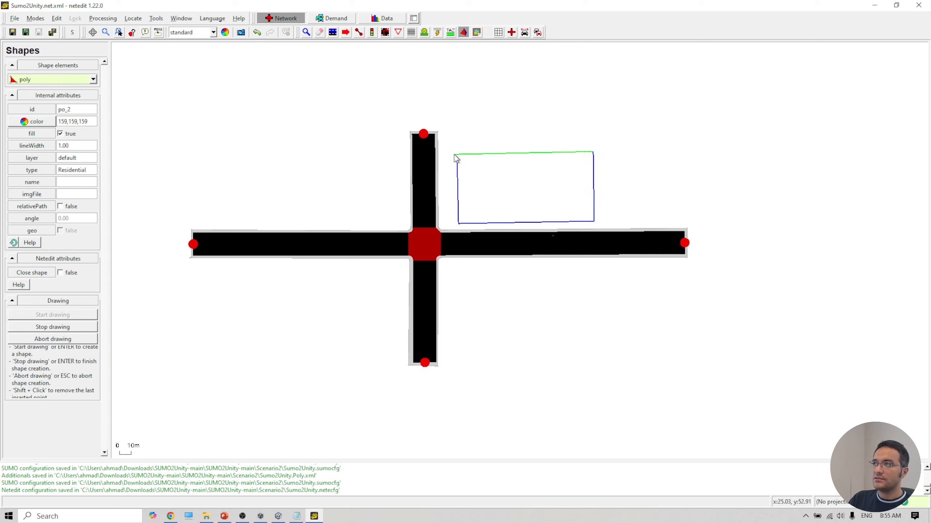
{"action": "left_click", "coordinate": [457, 157]}
{"action": "left_click", "coordinate": [76, 326]}
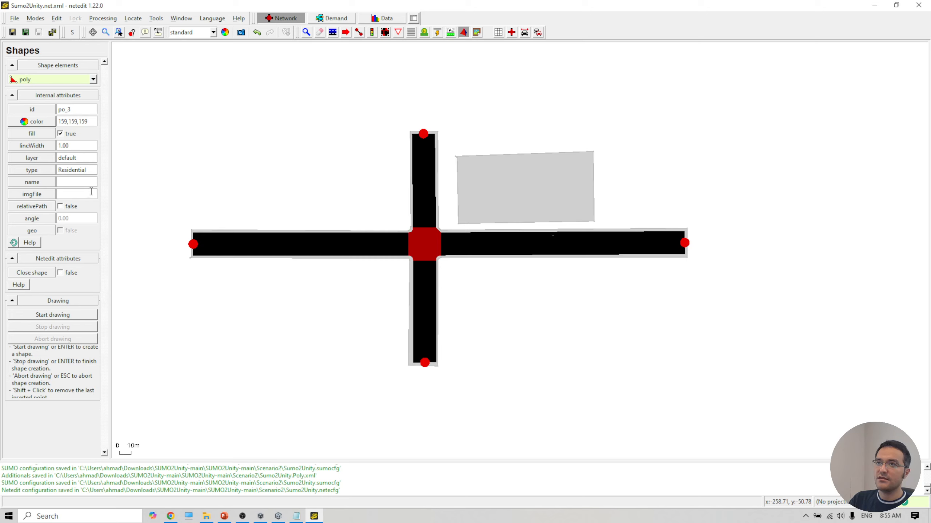
Step: Draw a filled polygon of type Wood with colour 199,154,109, about 79 by 38 m, in the intersection's southwest quadrant
{"action": "type", "text": "Wood"}
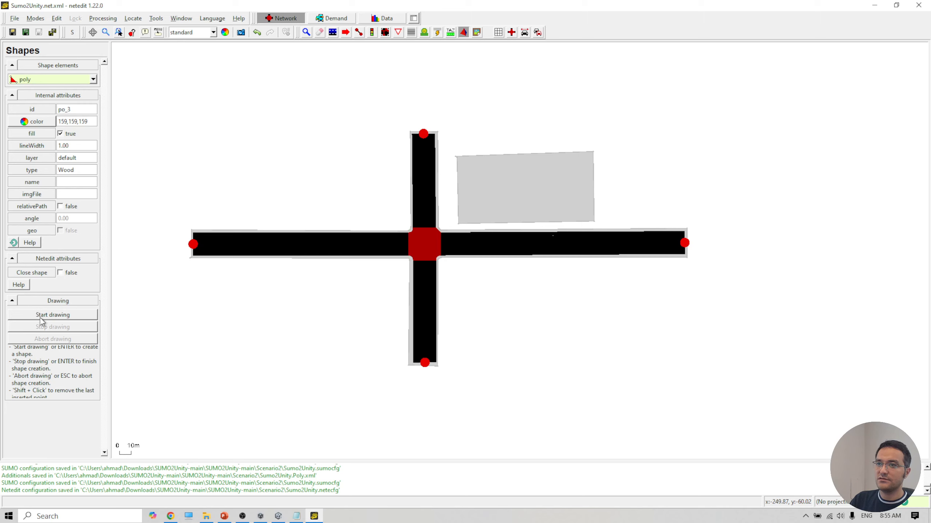
{"action": "left_click", "coordinate": [42, 124]}
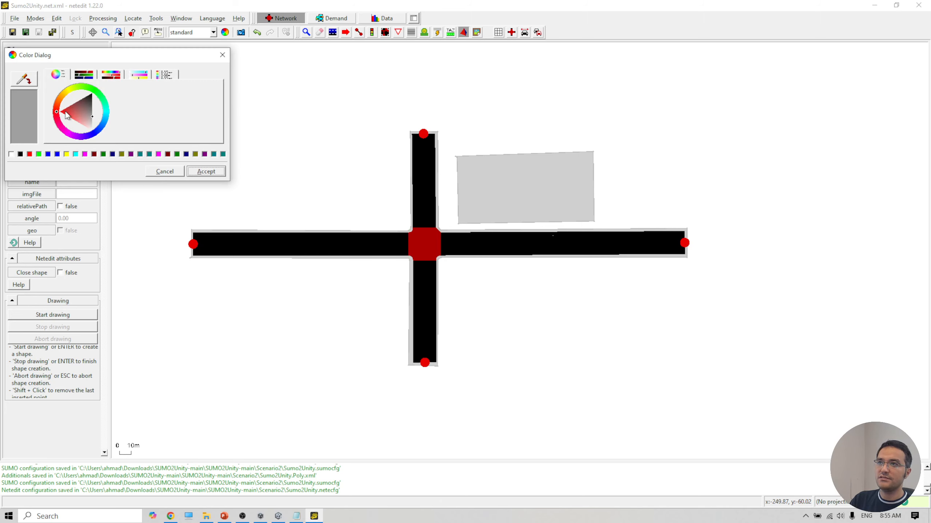
{"action": "left_click", "coordinate": [77, 108]}
{"action": "left_click", "coordinate": [78, 114]}
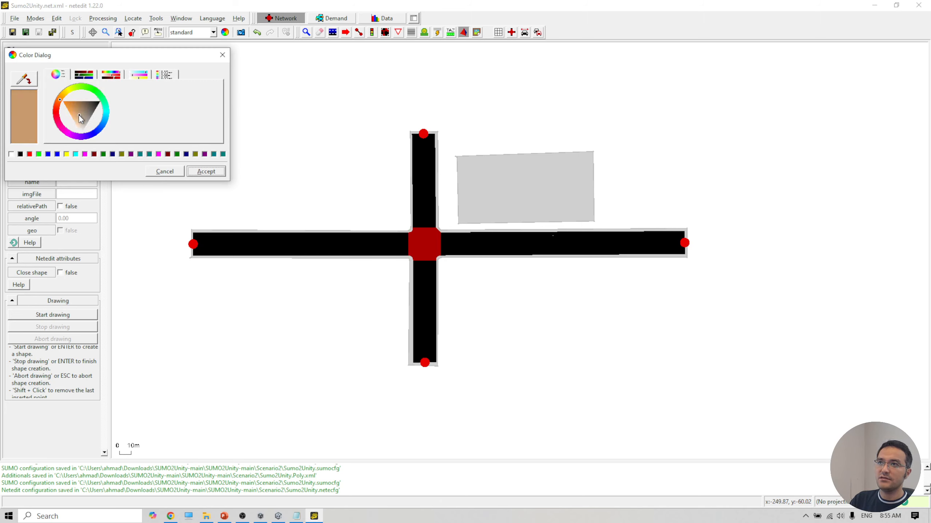
{"action": "left_click", "coordinate": [202, 171]}
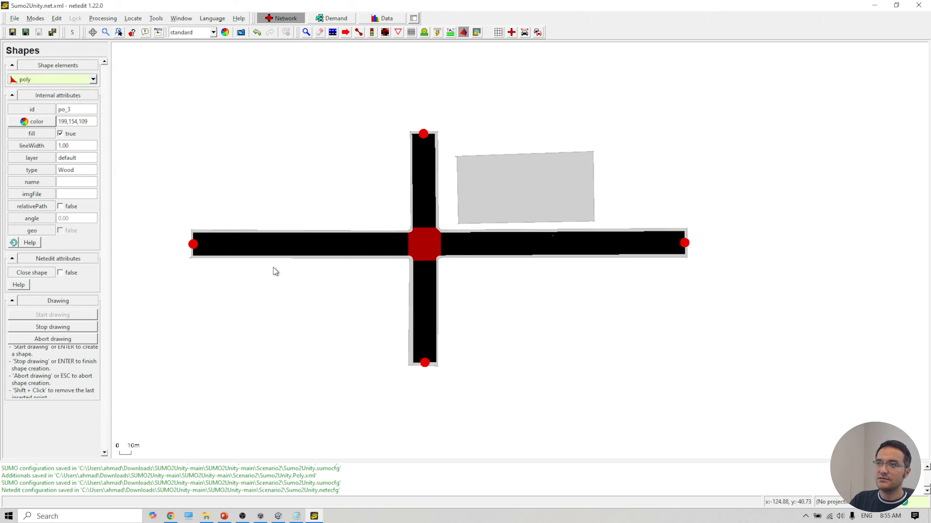
{"action": "left_click", "coordinate": [291, 310]}
{"action": "left_click", "coordinate": [385, 262]}
{"action": "left_click", "coordinate": [292, 264]}
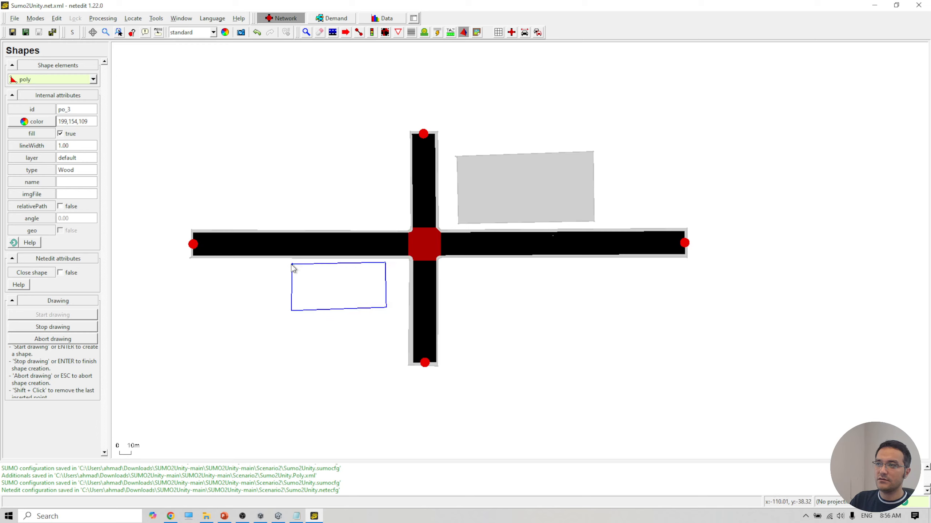
{"action": "left_click", "coordinate": [62, 326]}
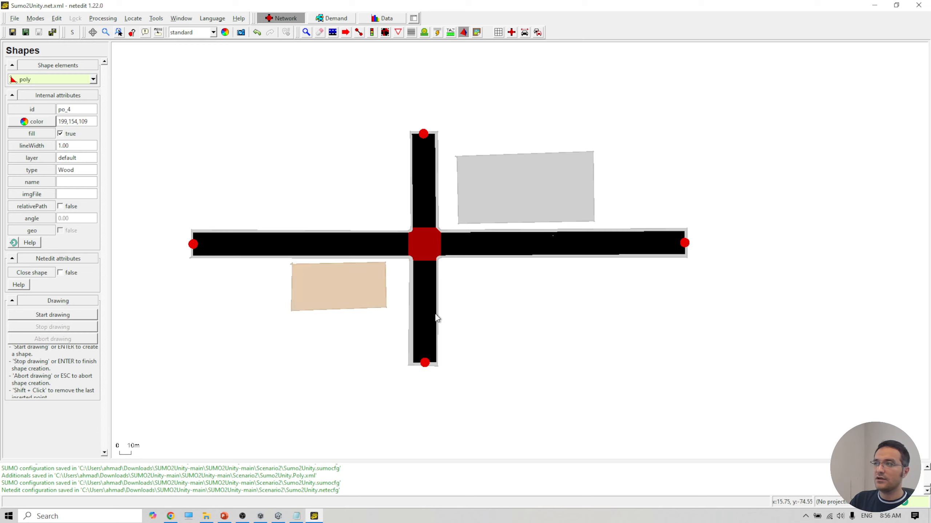
Step: Save all the scenario's files, including the new polygons and the SUMO and netedit configurations
{"action": "scroll", "coordinate": [436, 317], "scroll_direction": "up", "scroll_amount": 1}
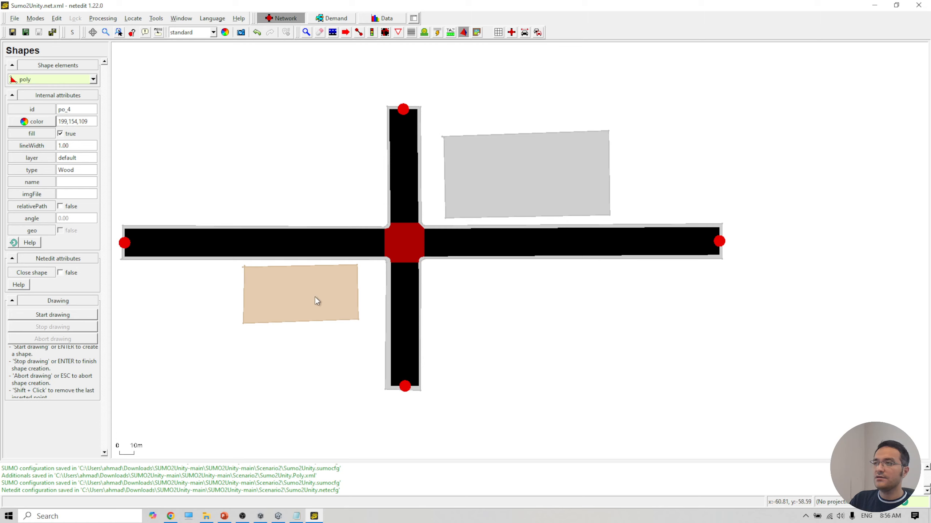
{"action": "left_click", "coordinate": [52, 32]}
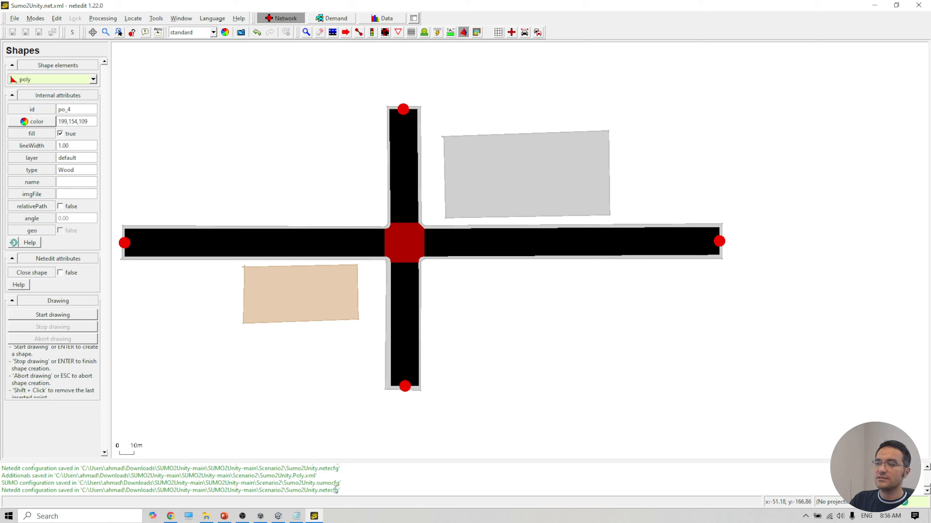
Step: Switch to Unity and delete the existing RoadNetworkRoot from the Scenario2 scene
{"action": "left_click", "coordinate": [286, 517]}
{"action": "left_click", "coordinate": [78, 117]}
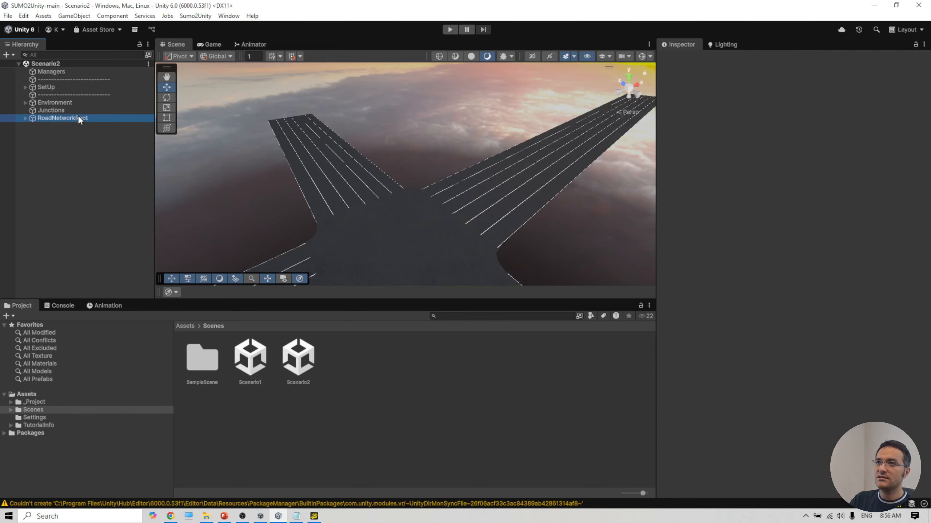
{"action": "key", "text": "Delete"}
Step: Generate the Sumo2Unity road network from the Scenario2 folder of SUMO files and check the rebuilt intersection in the scene
{"action": "left_click", "coordinate": [196, 15]}
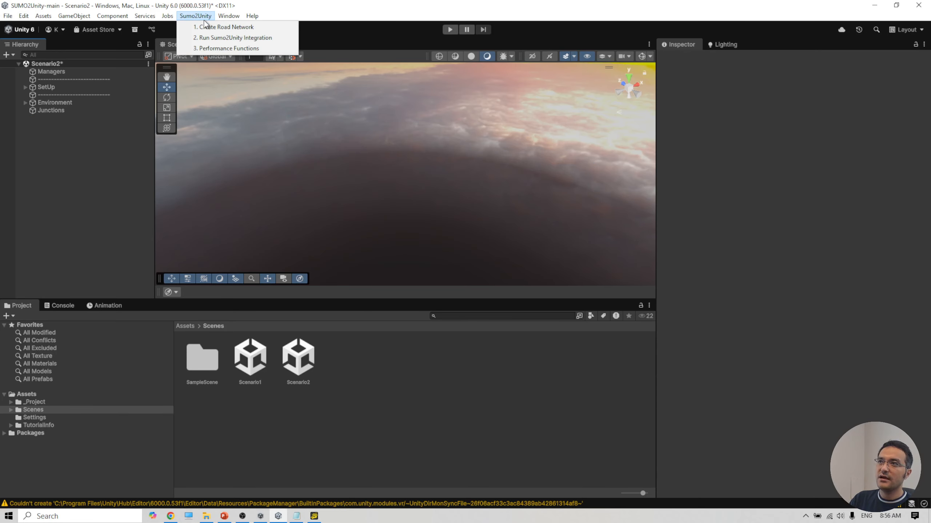
{"action": "left_click", "coordinate": [212, 29]}
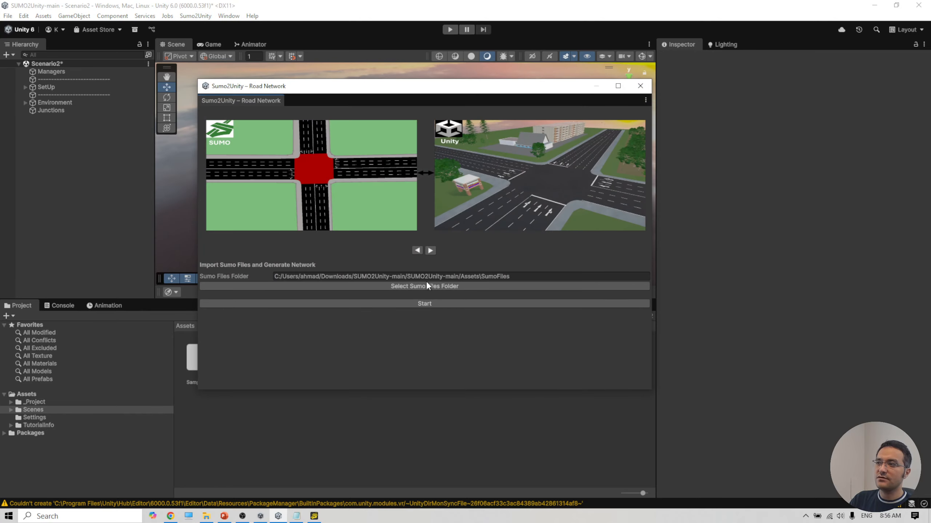
{"action": "left_click", "coordinate": [427, 286]}
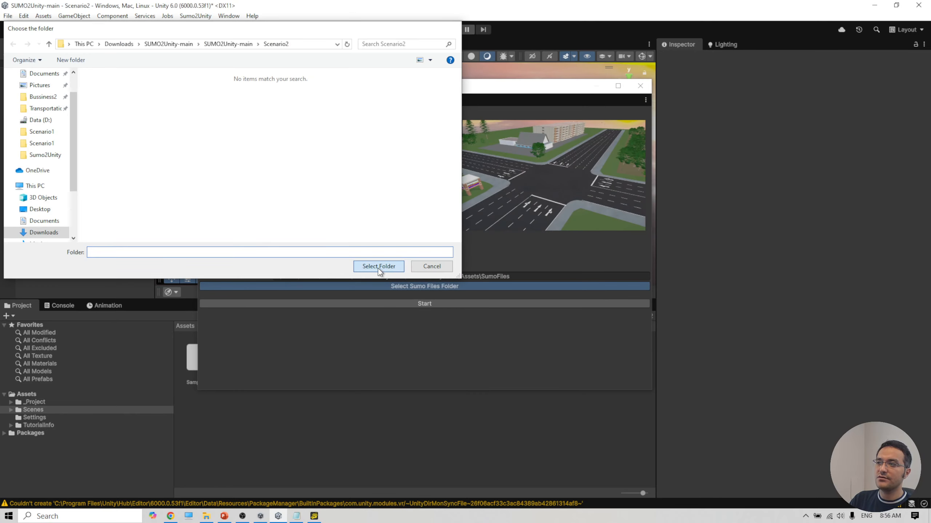
{"action": "left_click", "coordinate": [378, 266]}
{"action": "left_click", "coordinate": [436, 304]}
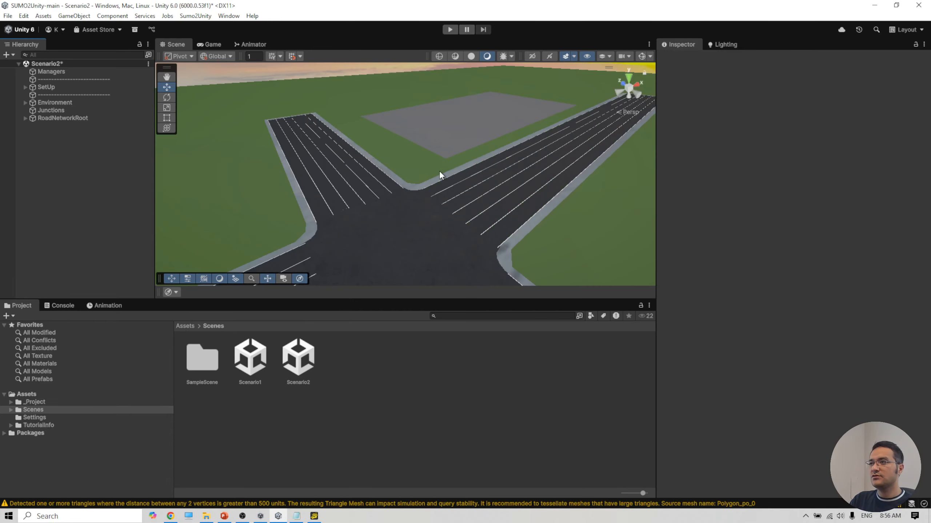
{"action": "left_click_drag", "start_coordinate": [439, 170], "coordinate": [601, 191]}
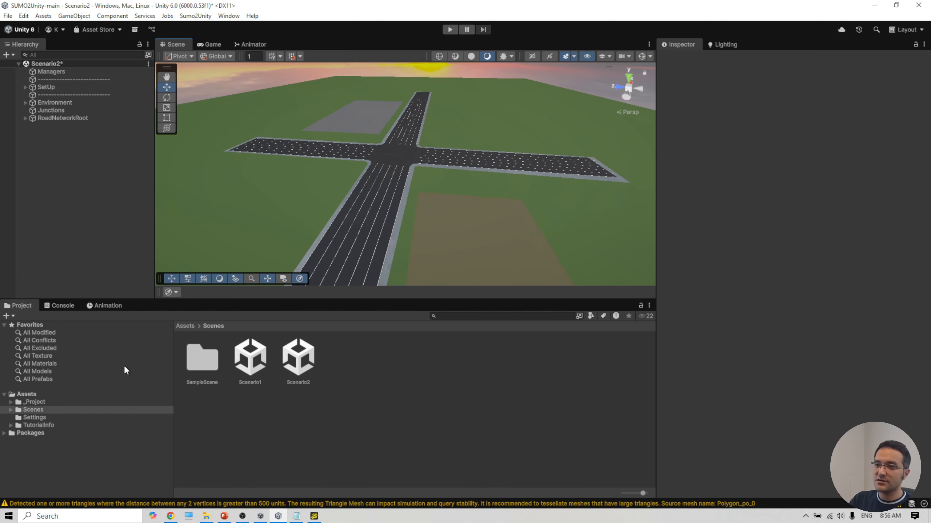
Step: Place five Fir, one Maple and one Pine prefab from the _Project/Resources/Trees folder across the brown Wood area
{"action": "left_click", "coordinate": [40, 401]}
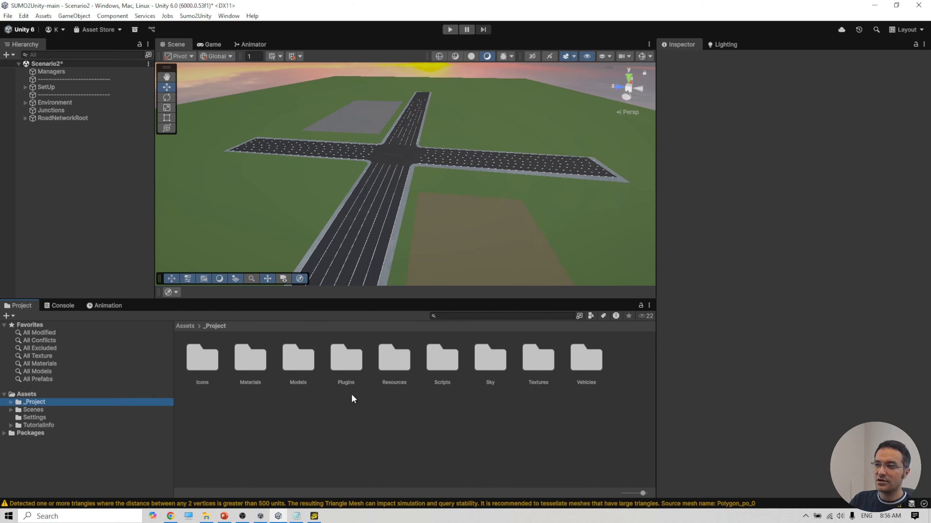
{"action": "double_click", "coordinate": [379, 363]}
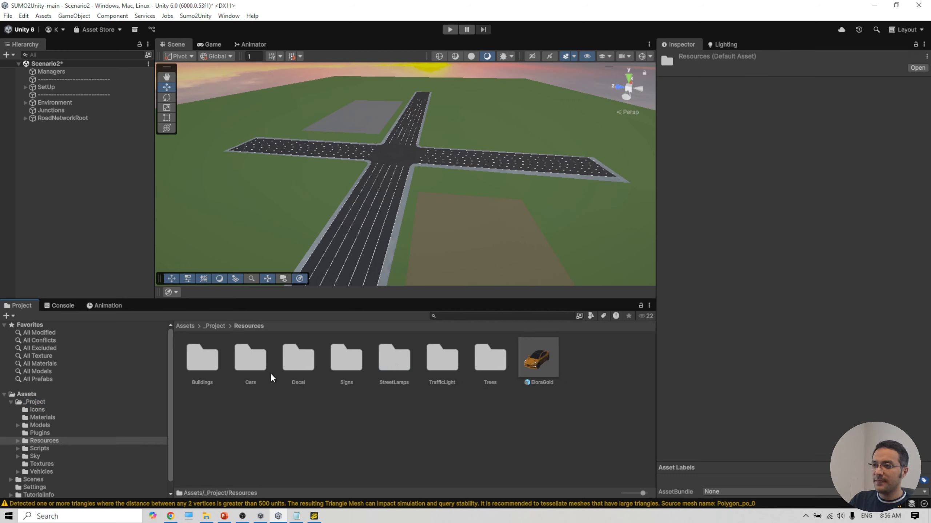
{"action": "double_click", "coordinate": [491, 358]}
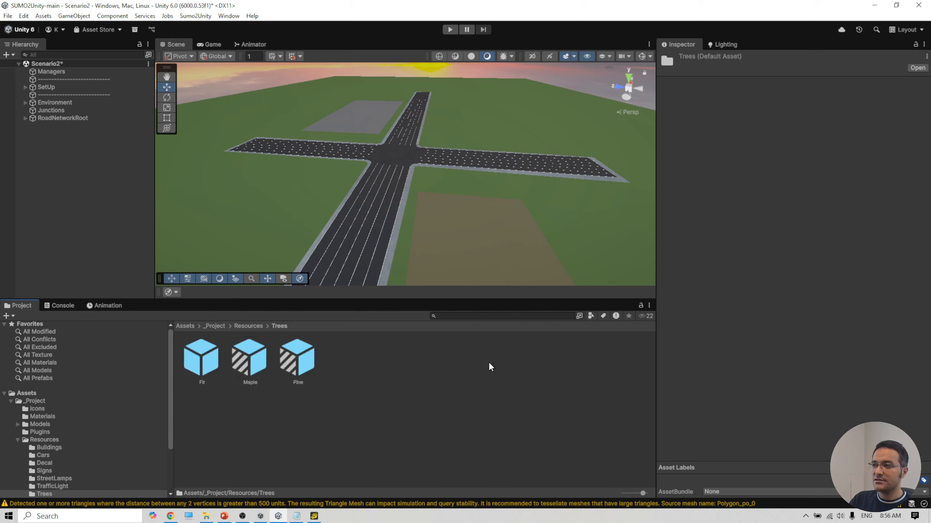
{"action": "left_click_drag", "start_coordinate": [203, 357], "coordinate": [432, 233]}
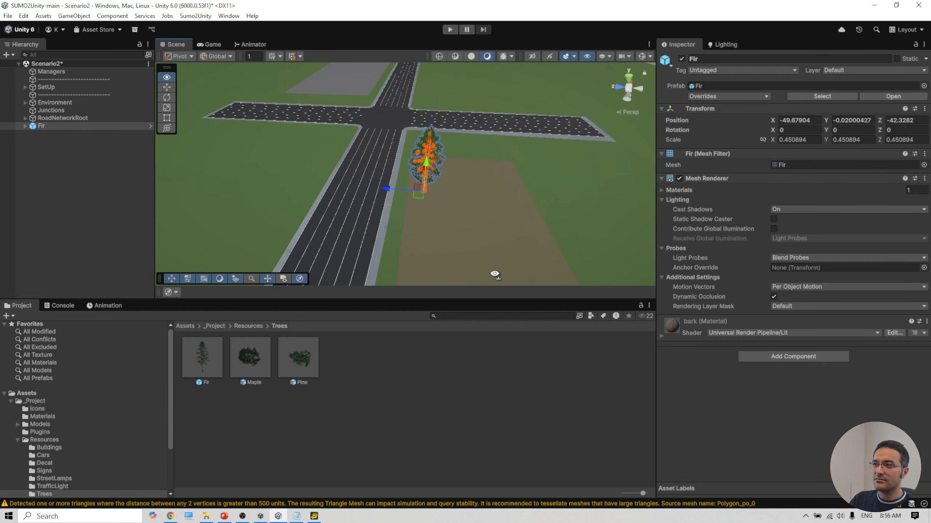
{"action": "key", "text": "f"}
{"action": "left_click_drag", "start_coordinate": [214, 360], "coordinate": [375, 179]}
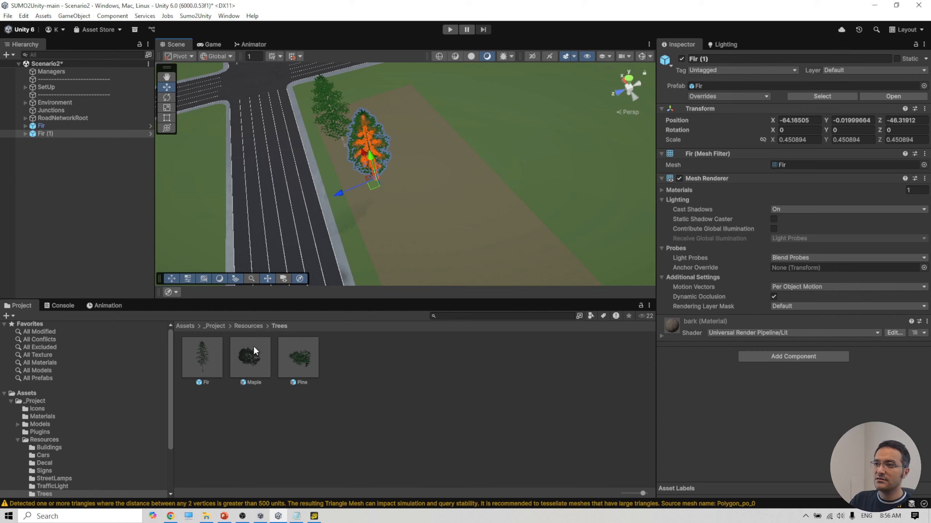
{"action": "left_click_drag", "start_coordinate": [253, 346], "coordinate": [413, 200]}
{"action": "left_click_drag", "start_coordinate": [196, 365], "coordinate": [393, 138]}
{"action": "left_click_drag", "start_coordinate": [407, 257], "coordinate": [409, 231]}
{"action": "left_click_drag", "start_coordinate": [203, 357], "coordinate": [453, 198]}
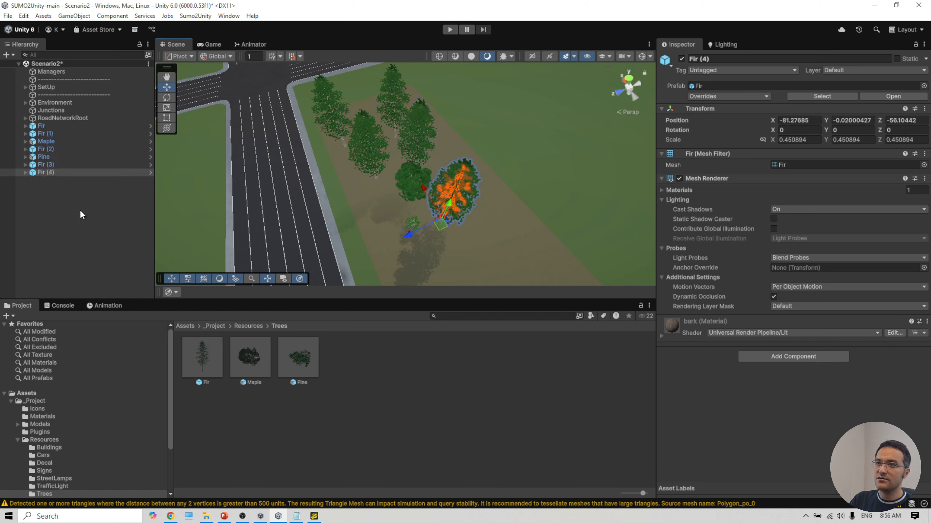
Step: Group all seven placed trees under a new empty parent named Trees and collapse it
{"action": "left_click", "coordinate": [54, 122]}
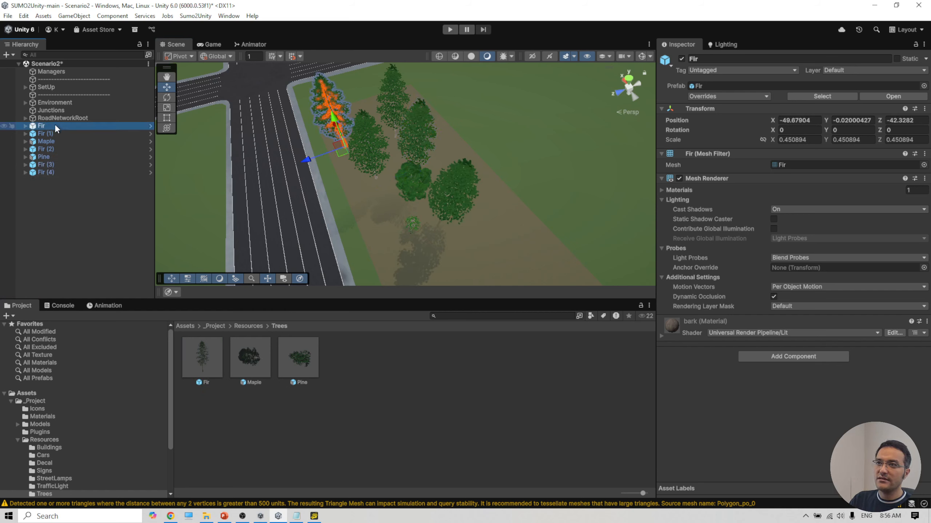
{"action": "left_click", "coordinate": [57, 173], "text": "shift"}
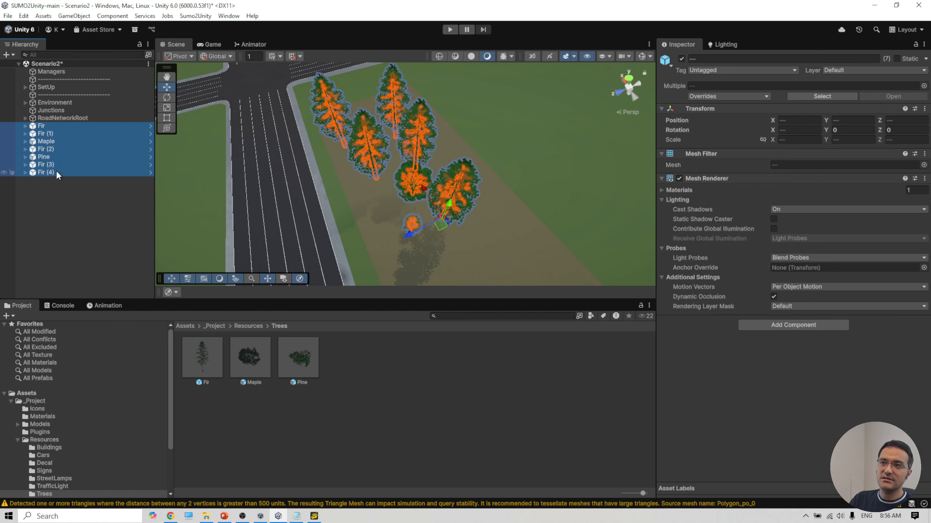
{"action": "right_click", "coordinate": [56, 173]}
{"action": "left_click", "coordinate": [120, 301]}
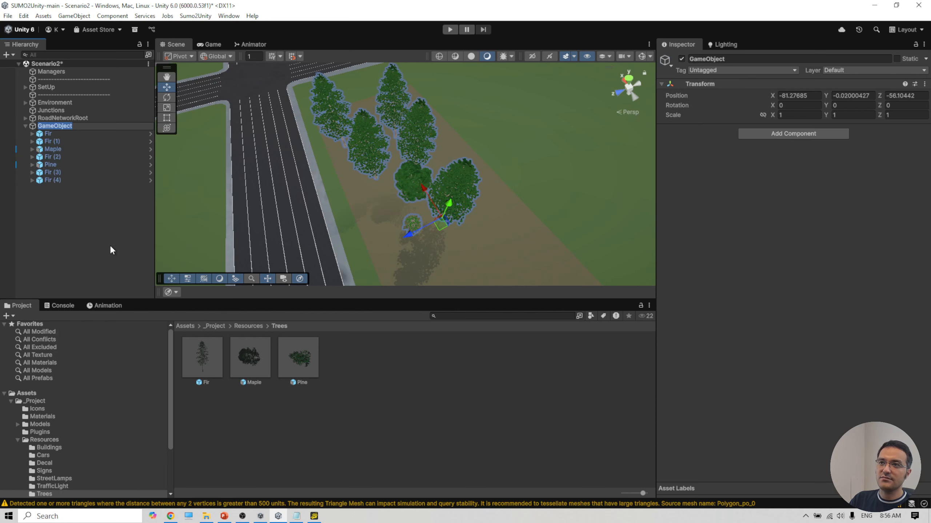
{"action": "type", "text": "Tre"}
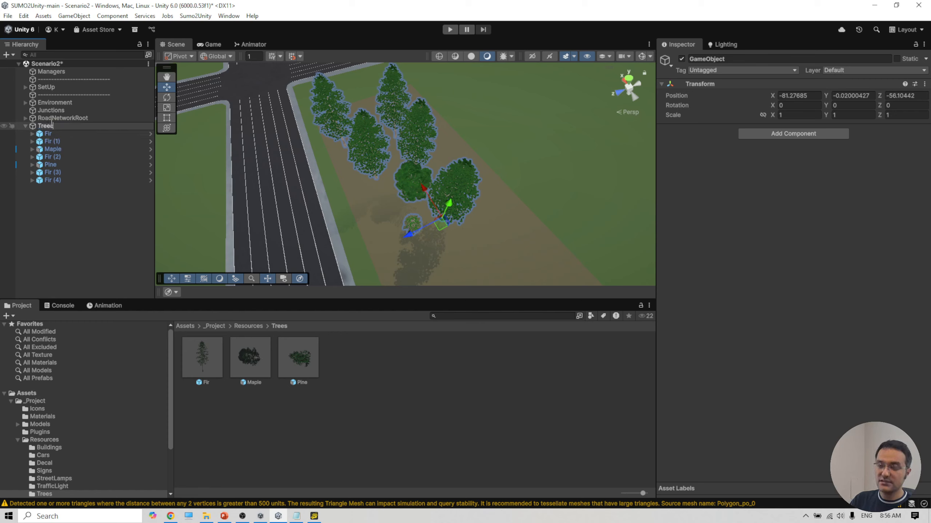
{"action": "type", "text": "es"}
{"action": "key", "text": "Return"}
{"action": "left_click", "coordinate": [26, 126]}
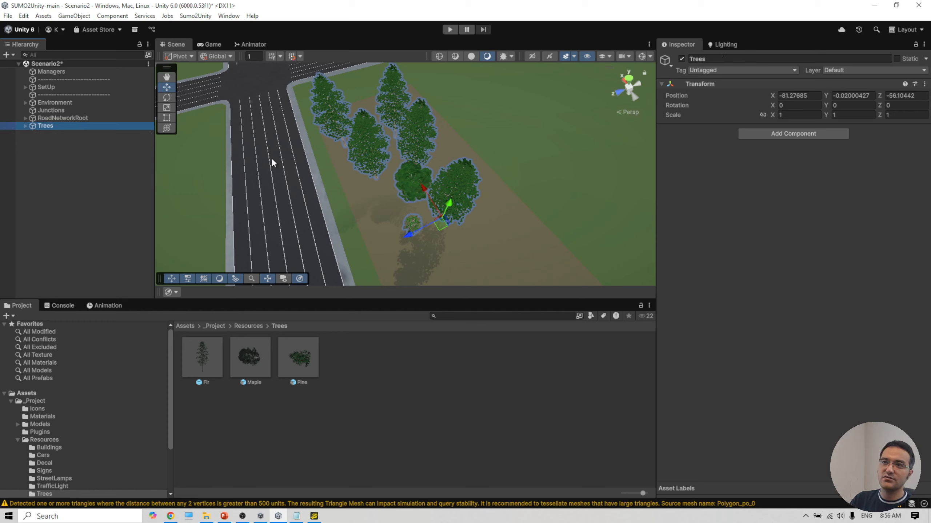
Step: Place the Blaisdale Montessori School and 594 Bloor St E (version 2.0) prefabs from Resources/Buildings on the grey Residential area
{"action": "left_click_drag", "start_coordinate": [421, 158], "coordinate": [198, 278]}
{"action": "left_click", "coordinate": [47, 448]}
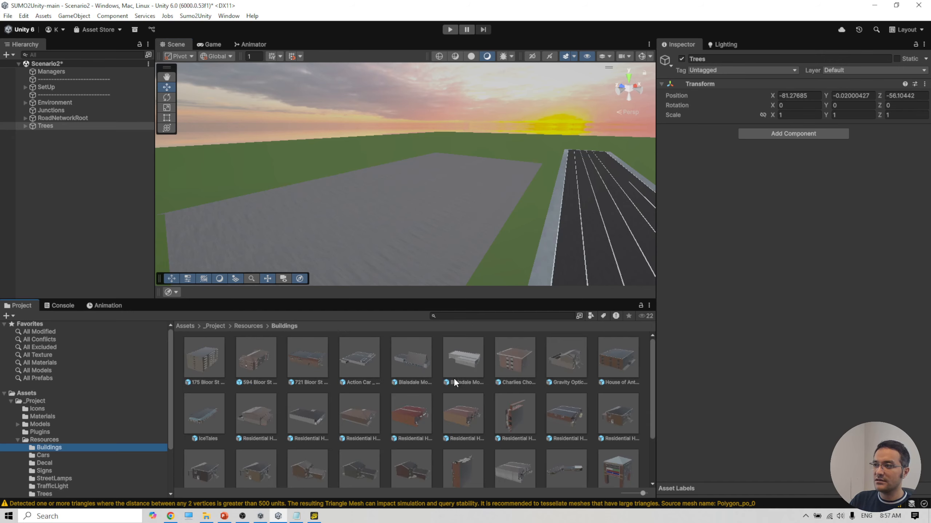
{"action": "left_click_drag", "start_coordinate": [410, 367], "coordinate": [315, 221]}
{"action": "left_click_drag", "start_coordinate": [268, 359], "coordinate": [439, 184]}
{"action": "mouse_move", "coordinate": [492, 245]}
{"action": "left_mouse_down"}
{"action": "mouse_move", "coordinate": [478, 243]}
{"action": "mouse_move", "coordinate": [488, 245]}
{"action": "mouse_move", "coordinate": [469, 314]}
{"action": "mouse_move", "coordinate": [353, 373]}
{"action": "mouse_move", "coordinate": [442, 422]}
{"action": "mouse_move", "coordinate": [622, 410]}
{"action": "mouse_move", "coordinate": [616, 370]}
{"action": "mouse_move", "coordinate": [604, 367]}
{"action": "mouse_move", "coordinate": [499, 397]}
{"action": "mouse_move", "coordinate": [491, 352]}
{"action": "mouse_move", "coordinate": [414, 288]}
{"action": "mouse_move", "coordinate": [418, 422]}
{"action": "left_mouse_up"}
{"action": "key", "text": "s"}
Step: Clear the selection and save the Scenario2 scene
{"action": "mouse_move", "coordinate": [449, 344]}
{"action": "left_mouse_down"}
{"action": "mouse_move", "coordinate": [486, 363]}
{"action": "mouse_move", "coordinate": [503, 391]}
{"action": "mouse_move", "coordinate": [470, 374]}
{"action": "mouse_move", "coordinate": [480, 349]}
{"action": "mouse_move", "coordinate": [466, 317]}
{"action": "mouse_move", "coordinate": [254, 85]}
{"action": "left_mouse_up"}
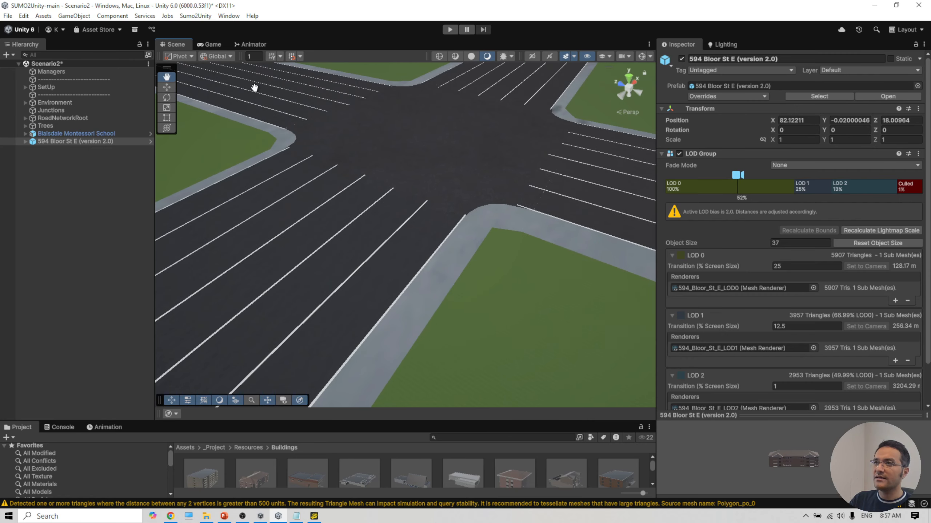
{"action": "left_click", "coordinate": [73, 162]}
{"action": "left_click", "coordinate": [8, 19]}
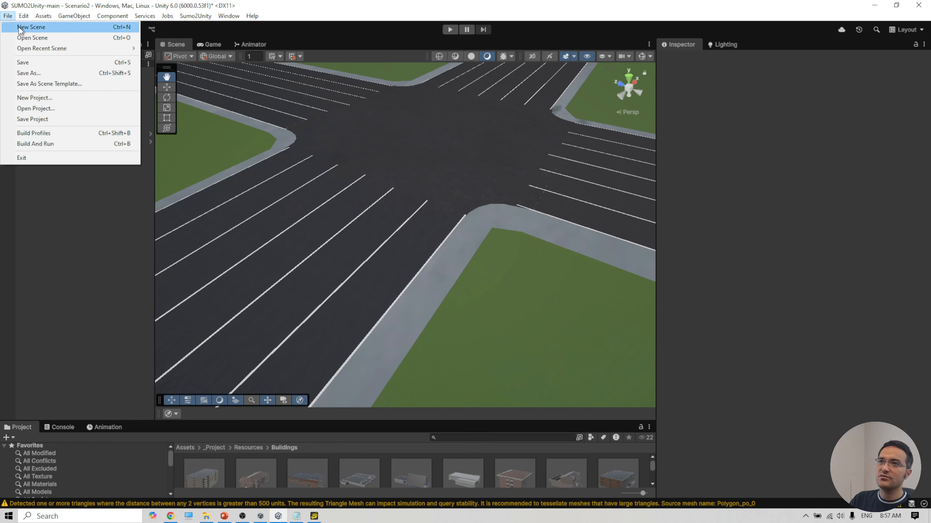
{"action": "left_click", "coordinate": [41, 63]}
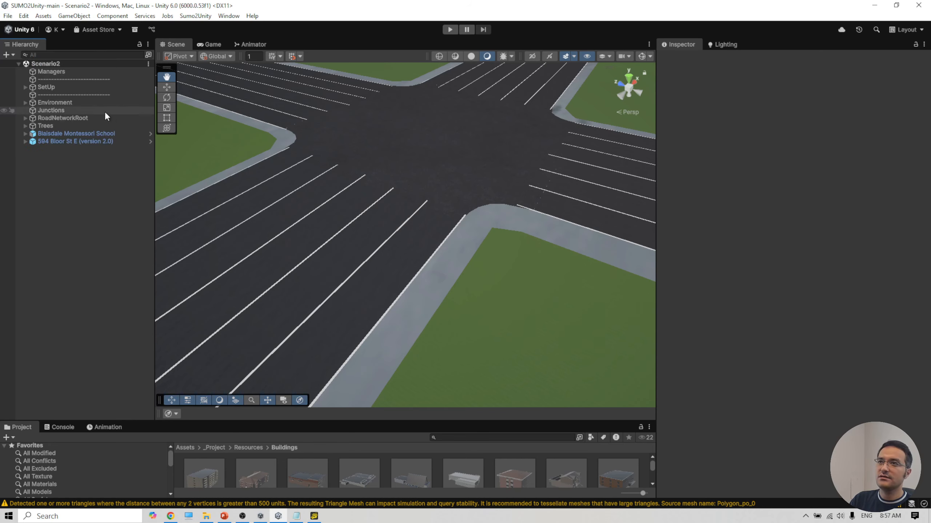
Step: Inspect the lane segments of the intersection's west arm one by one, finishing on LaneSegment_12 beside the curb
{"action": "left_click", "coordinate": [167, 77]}
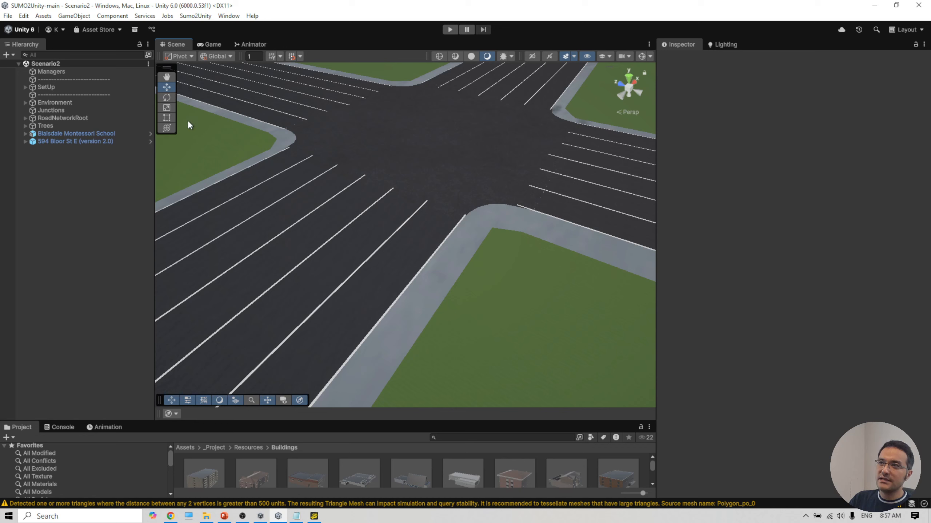
{"action": "left_click", "coordinate": [382, 272]}
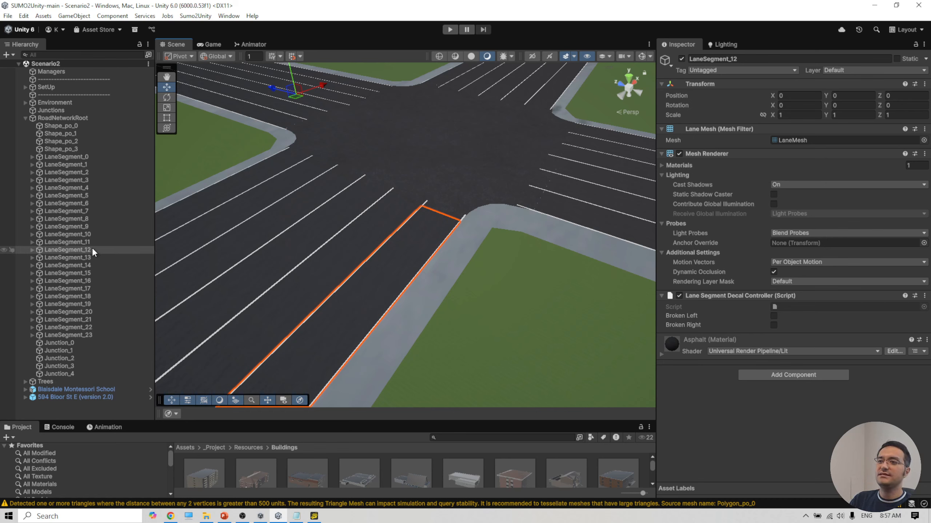
{"action": "left_click", "coordinate": [373, 239]}
{"action": "left_click", "coordinate": [329, 222]}
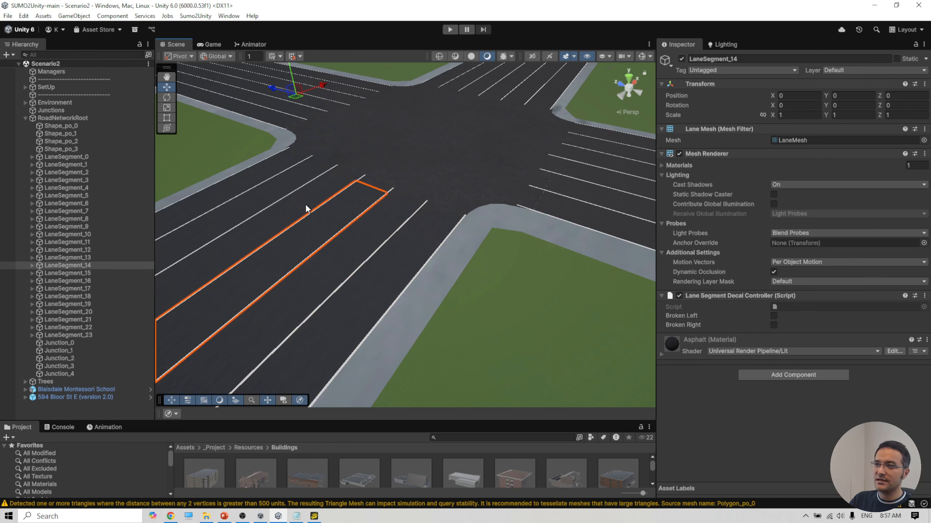
{"action": "left_click", "coordinate": [306, 205]}
{"action": "left_click", "coordinate": [285, 192]}
{"action": "left_click", "coordinate": [261, 172]}
{"action": "left_click", "coordinate": [418, 266]}
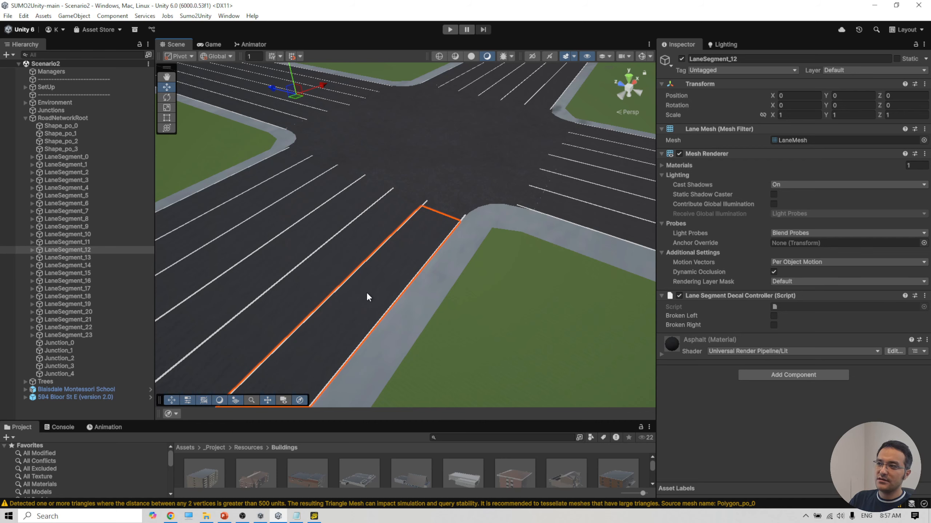
Step: Examine the boundary lines of LaneSegment_12 up close where they meet the intersection
{"action": "scroll", "coordinate": [422, 262], "scroll_direction": "up", "scroll_amount": 4}
{"action": "scroll", "coordinate": [436, 259], "scroll_direction": "up", "scroll_amount": 4}
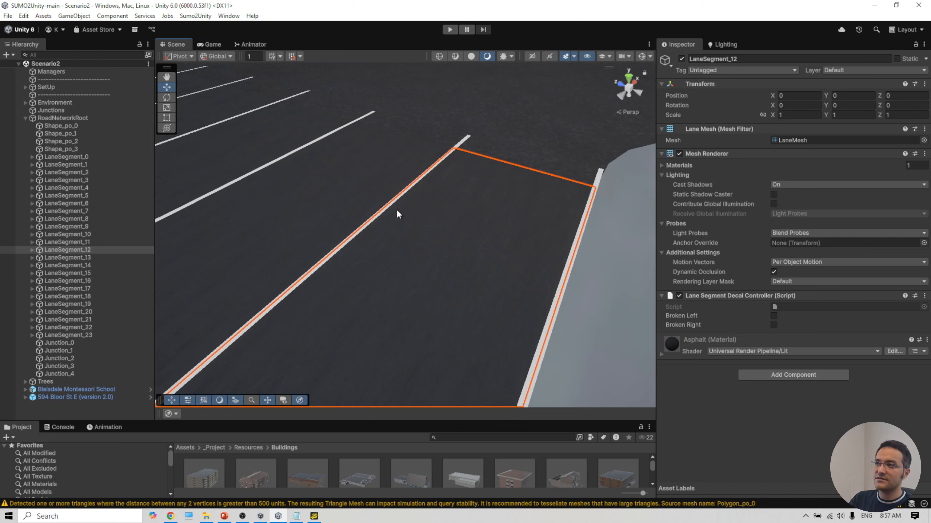
{"action": "scroll", "coordinate": [407, 200], "scroll_direction": "down", "scroll_amount": 10}
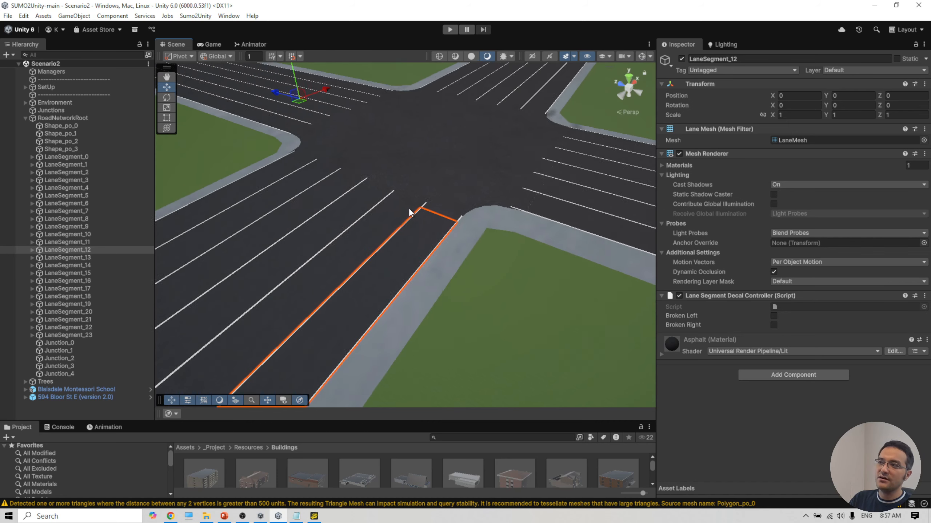
{"action": "scroll", "coordinate": [408, 213], "scroll_direction": "down", "scroll_amount": 2}
{"action": "scroll", "coordinate": [414, 250], "scroll_direction": "up", "scroll_amount": 6}
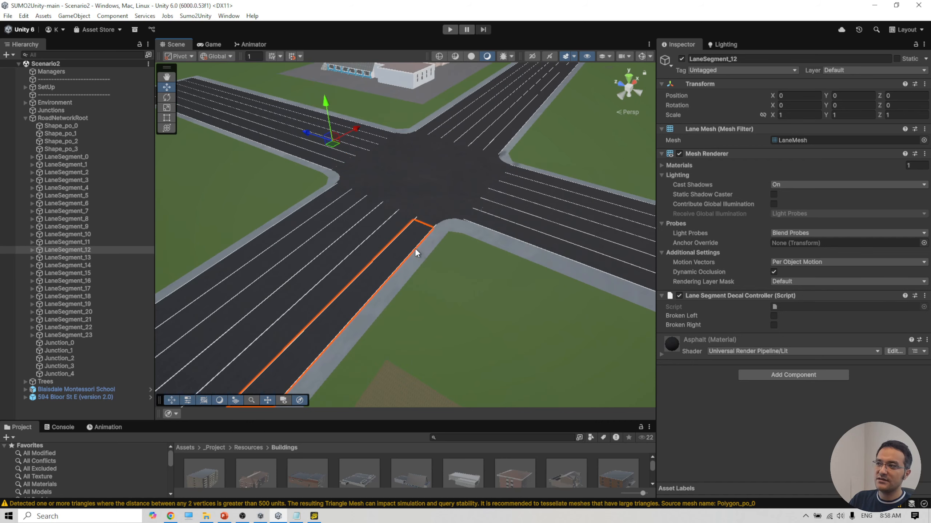
{"action": "scroll", "coordinate": [466, 273], "scroll_direction": "up", "scroll_amount": 1}
{"action": "scroll", "coordinate": [374, 235], "scroll_direction": "down", "scroll_amount": 3}
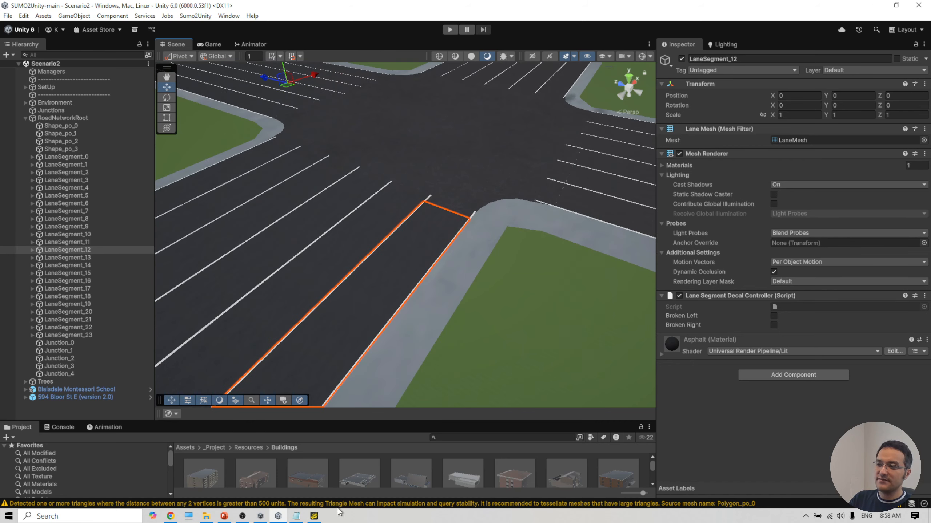
Step: Switch to netedit and examine the lane markings and turn arrows around the junction for comparison
{"action": "left_click", "coordinate": [314, 516]}
{"action": "scroll", "coordinate": [354, 258], "scroll_direction": "up", "scroll_amount": 9}
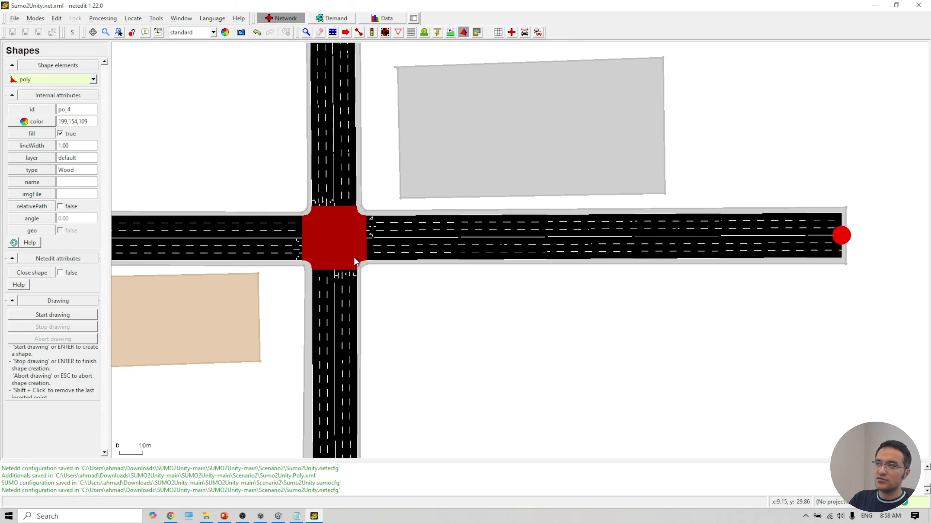
{"action": "left_click_drag", "start_coordinate": [453, 301], "coordinate": [721, 300]}
{"action": "scroll", "coordinate": [404, 304], "scroll_direction": "up", "scroll_amount": 4}
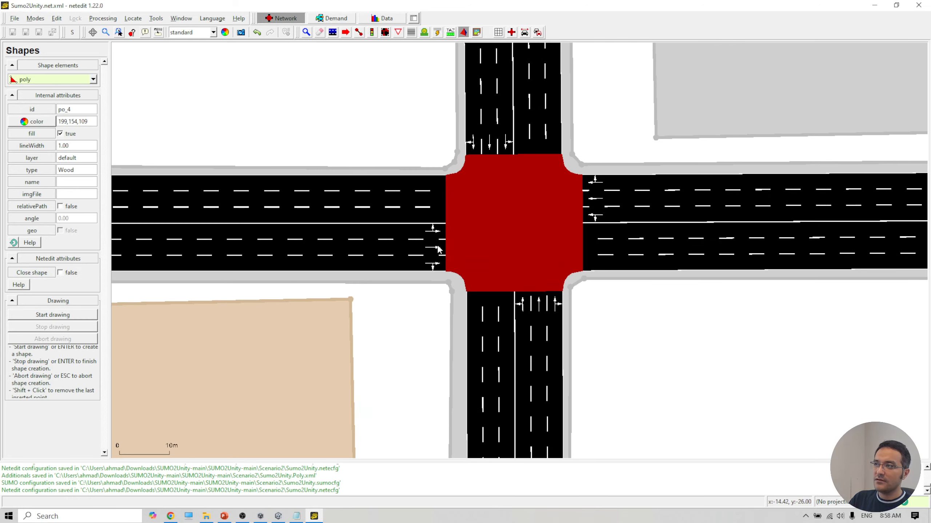
{"action": "scroll", "coordinate": [400, 256], "scroll_direction": "down", "scroll_amount": 5}
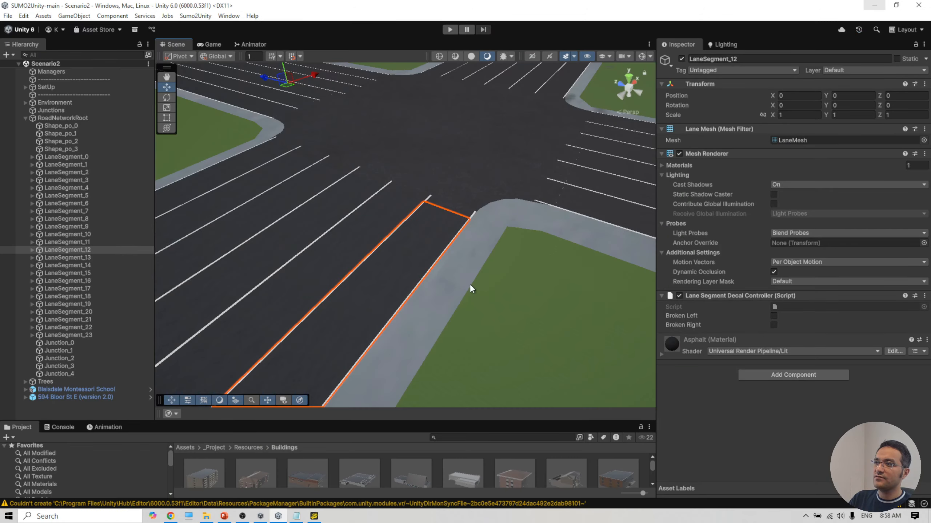
Step: Enable Broken Left on LaneSegment_12, keeping Broken Right off so the curbside line stays solid
{"action": "left_click_drag", "start_coordinate": [470, 285], "coordinate": [505, 214]}
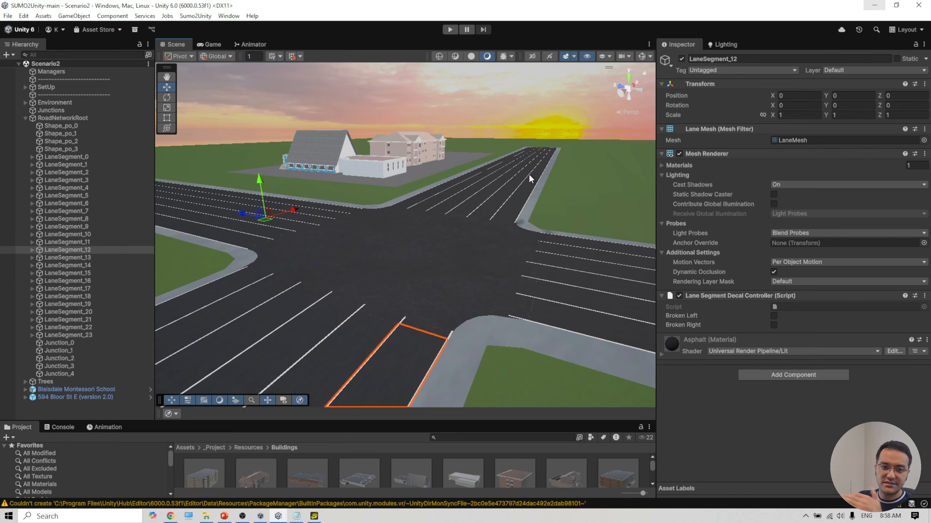
{"action": "scroll", "coordinate": [402, 362], "scroll_direction": "up", "scroll_amount": 5}
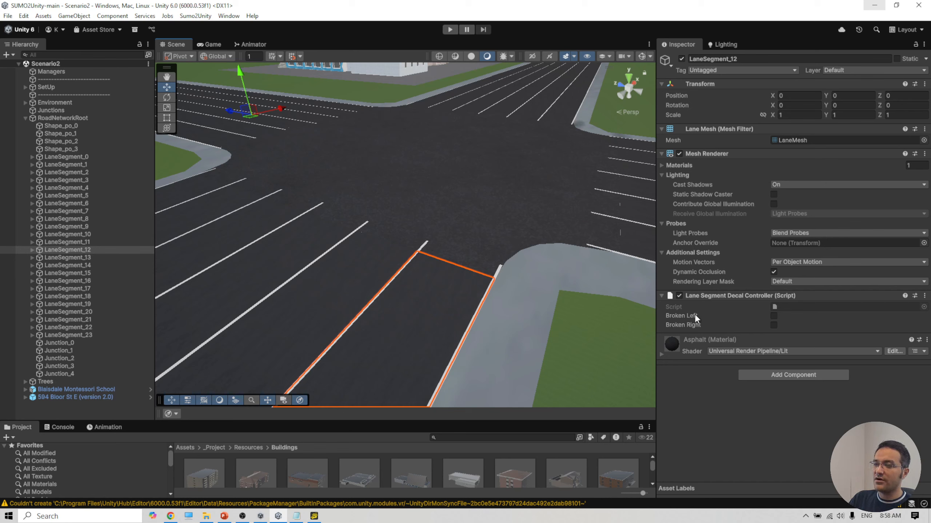
{"action": "left_click", "coordinate": [442, 303]}
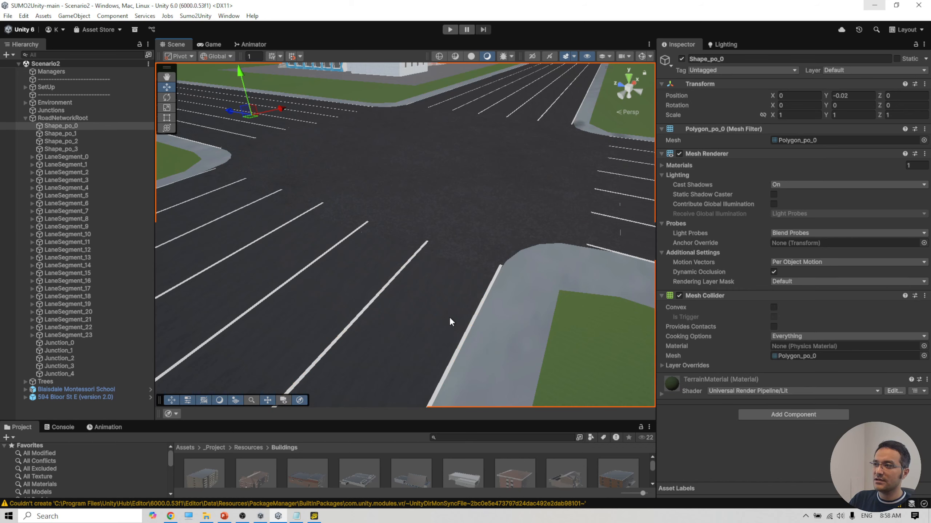
{"action": "left_click", "coordinate": [404, 310]}
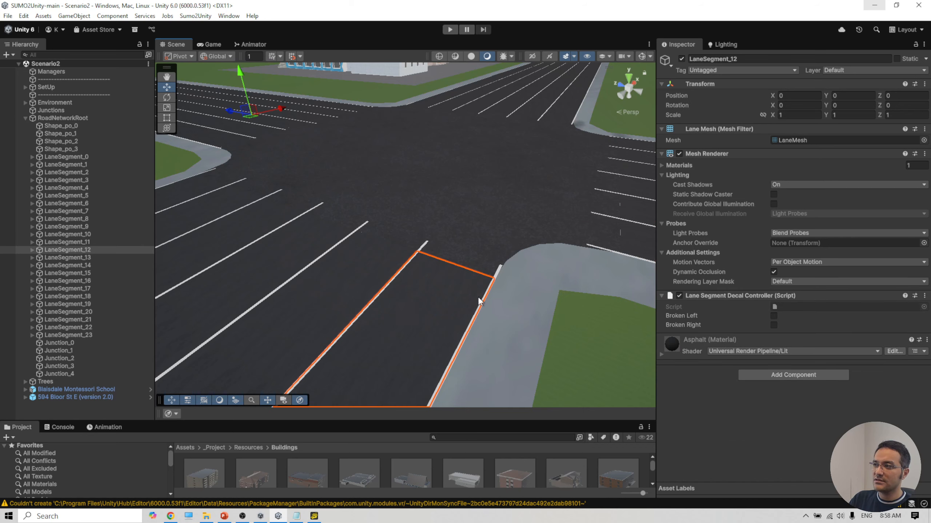
{"action": "left_click", "coordinate": [773, 325]}
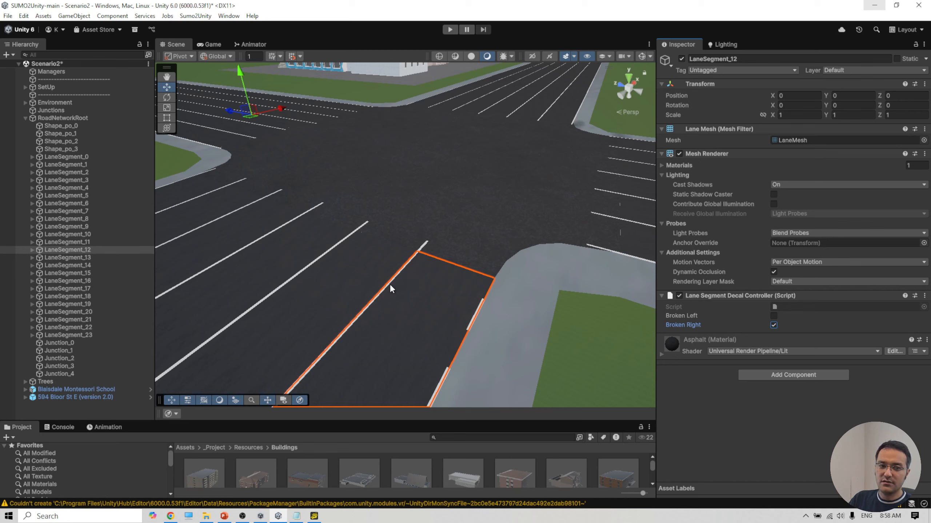
{"action": "left_click", "coordinate": [776, 324]}
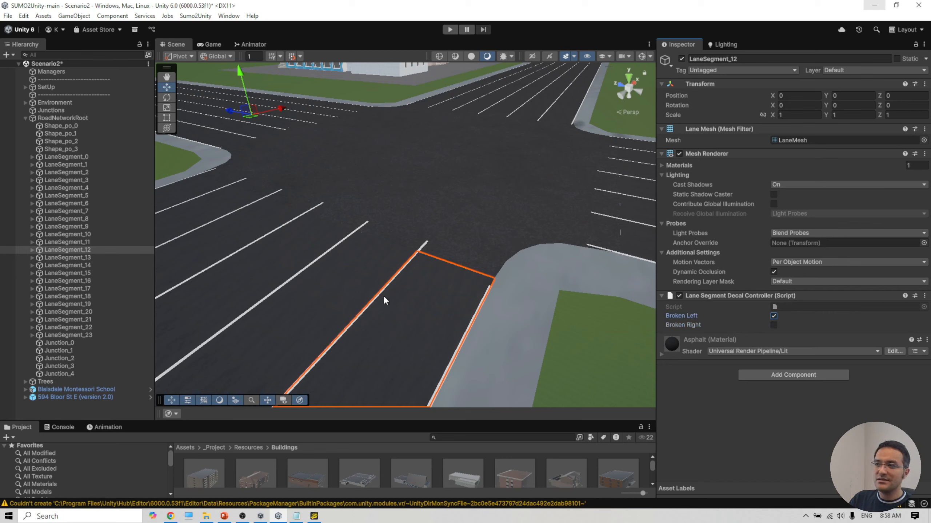
Step: Enable Broken Right on LaneSegment_13 and check the line it shares with LaneSegment_12
{"action": "left_click", "coordinate": [358, 276]}
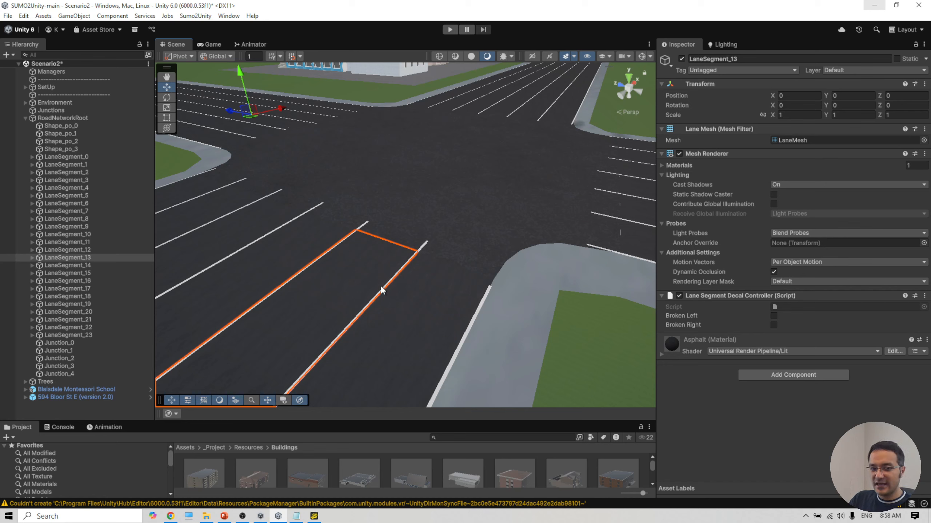
{"action": "left_click", "coordinate": [774, 325]}
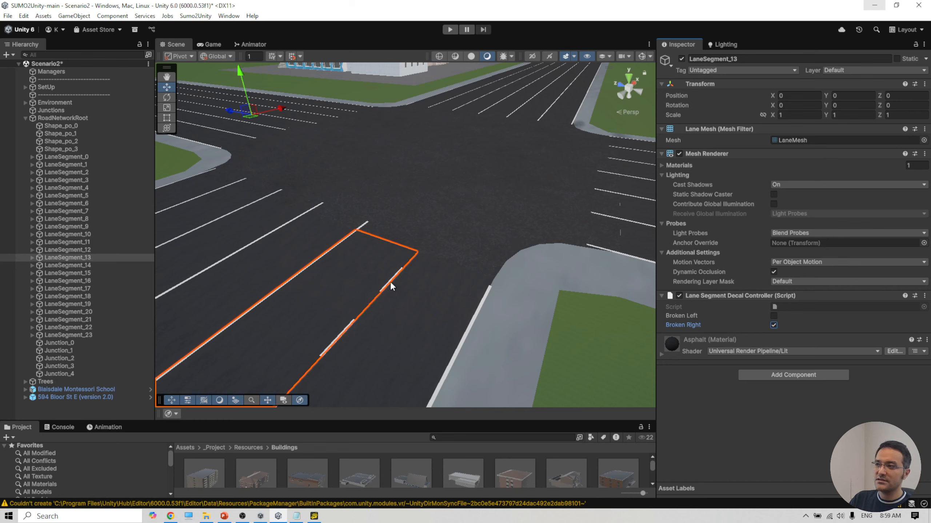
{"action": "left_click", "coordinate": [431, 323]}
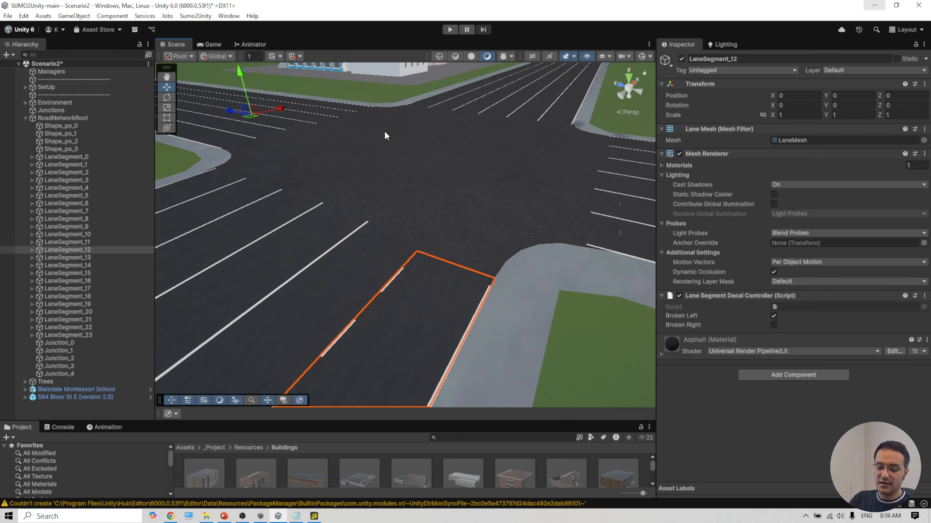
{"action": "scroll", "coordinate": [454, 238], "scroll_direction": "down", "scroll_amount": 5}
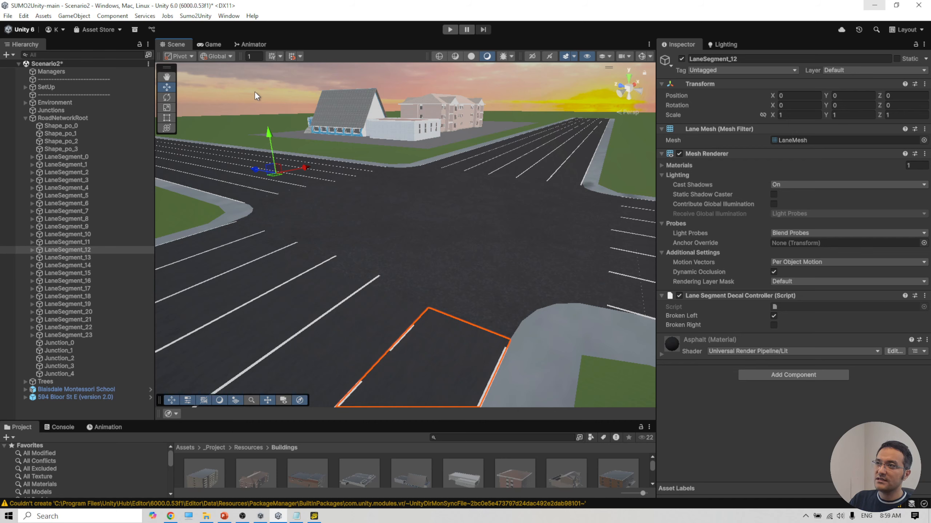
{"action": "left_click", "coordinate": [421, 306]}
{"action": "scroll", "coordinate": [368, 276], "scroll_direction": "up", "scroll_amount": 8}
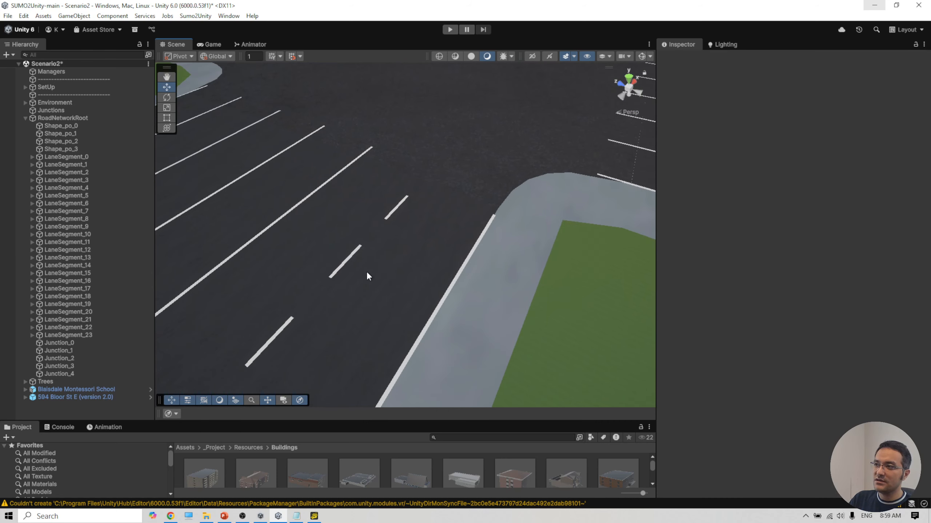
Step: Dash the line between LaneSegment_13 and LaneSegment_14 by enabling Broken Left on 13 and Broken Right on 14
{"action": "left_click", "coordinate": [316, 237]}
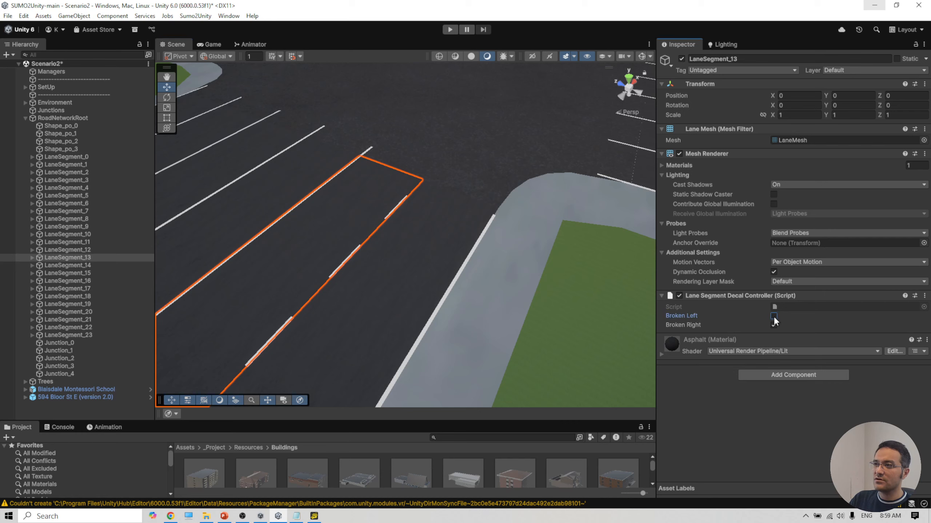
{"action": "left_click", "coordinate": [297, 180]}
{"action": "left_click", "coordinate": [776, 326]}
Step: Dash the dividing lines between LaneSegment_15, 16 and 17: Broken Left on 15, both sides on 16, Broken Right on 17
{"action": "left_click_drag", "start_coordinate": [328, 202], "coordinate": [445, 133]}
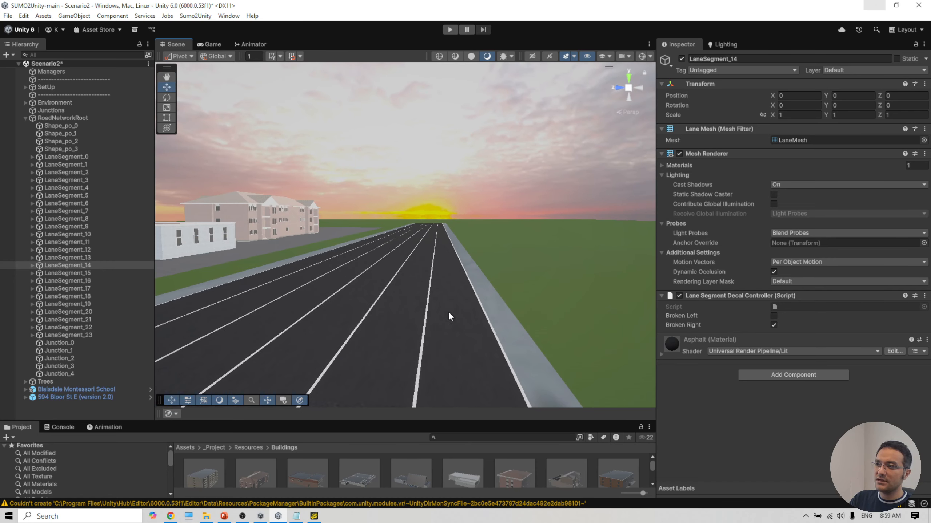
{"action": "left_click", "coordinate": [448, 312]}
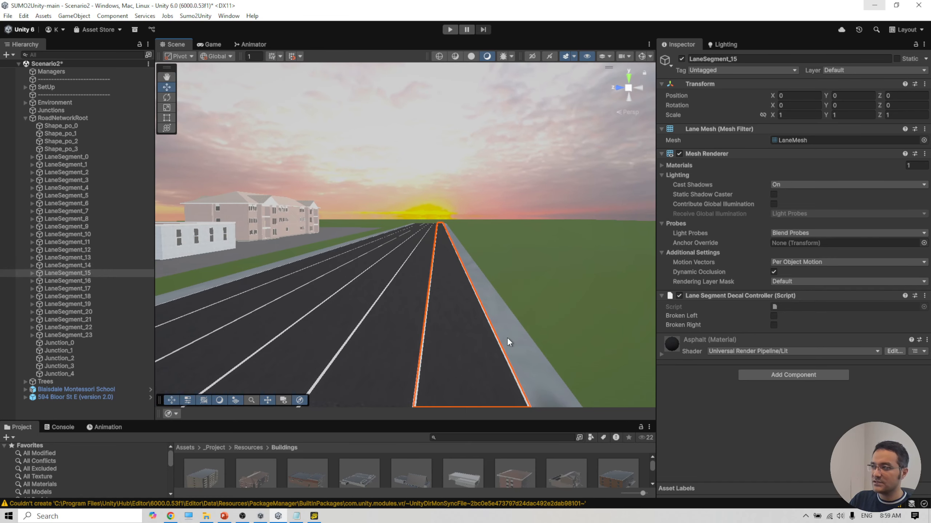
{"action": "left_click_drag", "start_coordinate": [506, 338], "coordinate": [510, 371]}
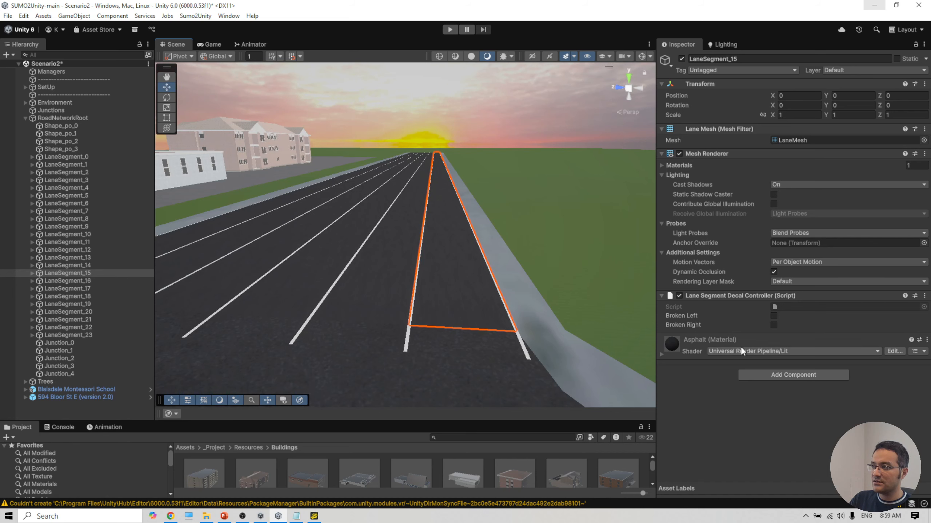
{"action": "left_click", "coordinate": [381, 281]}
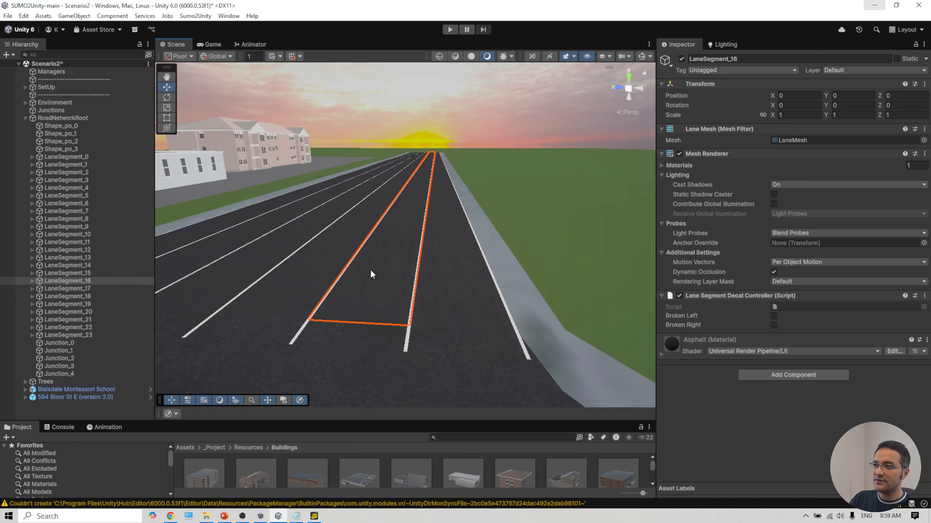
{"action": "left_click", "coordinate": [774, 315]}
{"action": "left_click", "coordinate": [302, 291]}
{"action": "left_click", "coordinate": [773, 325]}
Step: Dash the dividing lines between LaneSegment_3, 4 and 5: Broken Left on 3, both sides on 4, Broken Right on 5
{"action": "left_click_drag", "start_coordinate": [471, 294], "coordinate": [472, 246]}
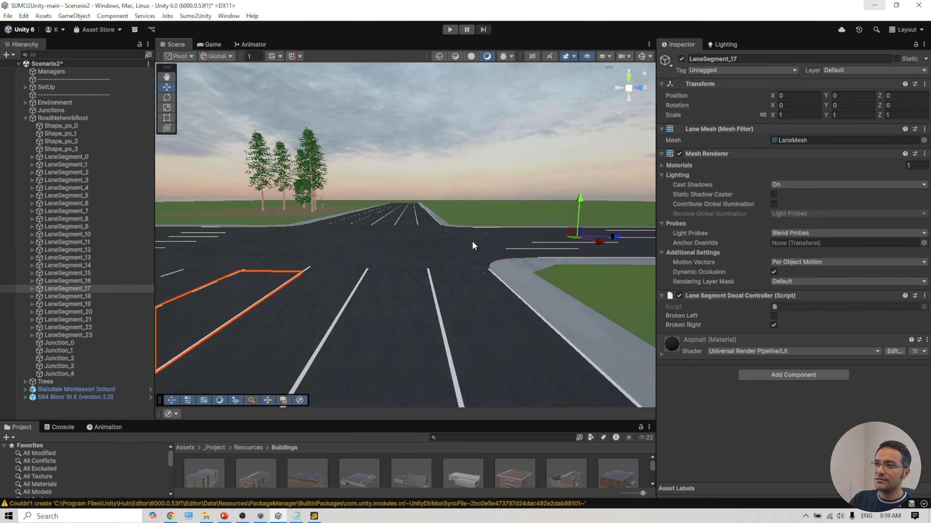
{"action": "left_click", "coordinate": [463, 306]}
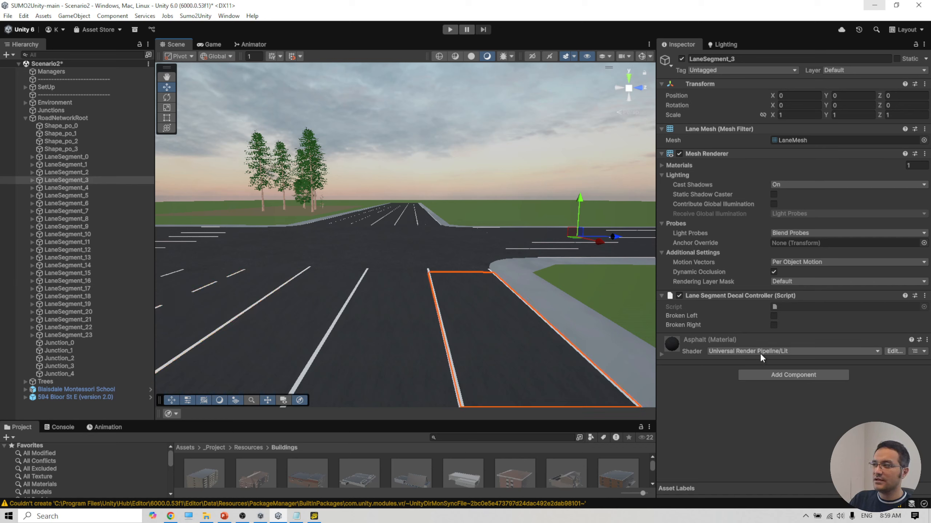
{"action": "left_click", "coordinate": [395, 327]}
{"action": "left_click", "coordinate": [774, 315]}
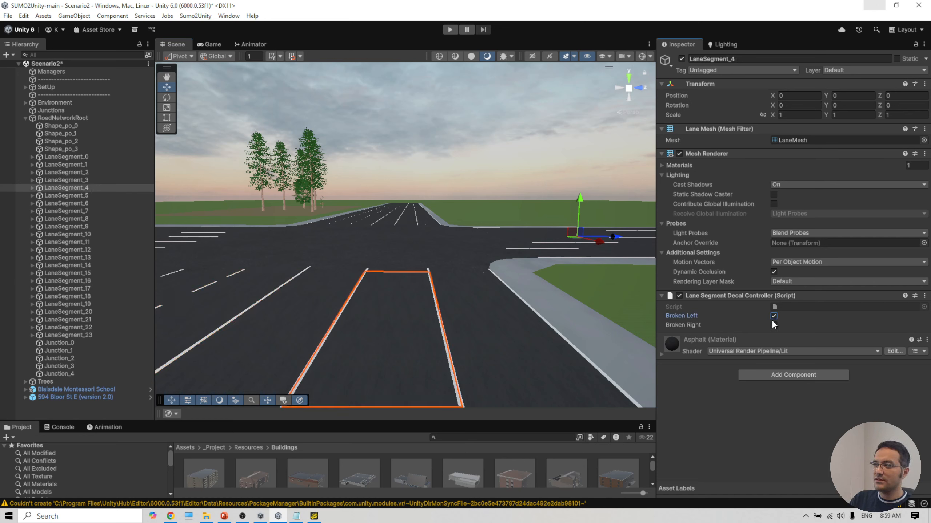
{"action": "left_click", "coordinate": [774, 325]}
{"action": "left_click", "coordinate": [332, 310]}
{"action": "left_click", "coordinate": [773, 325]}
Step: Dash the dividing lines between LaneSegment_0, 1 and 2: Broken Left on 0, both sides on 1, Broken Right on 2
{"action": "left_click_drag", "start_coordinate": [496, 281], "coordinate": [426, 307]}
{"action": "key", "text": "w"}
{"action": "left_click", "coordinate": [507, 306]}
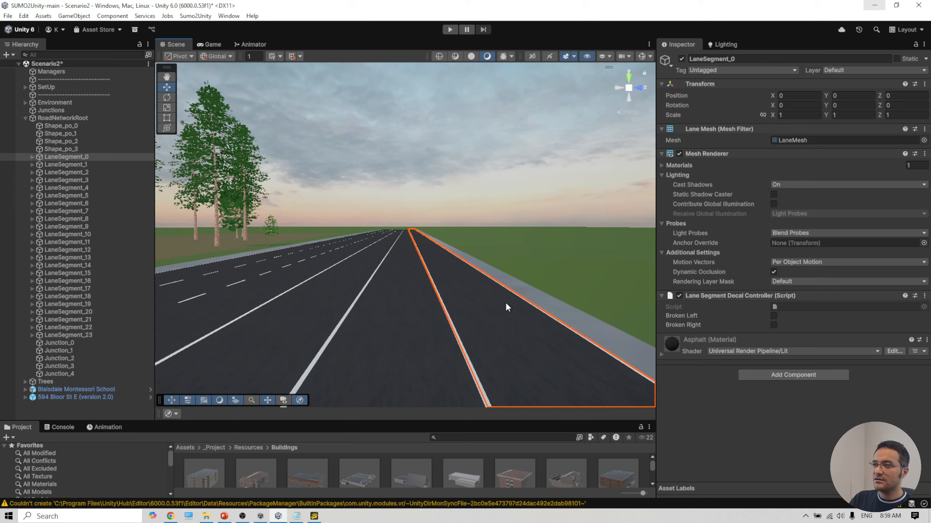
{"action": "left_click", "coordinate": [433, 337]}
{"action": "left_click", "coordinate": [774, 315]}
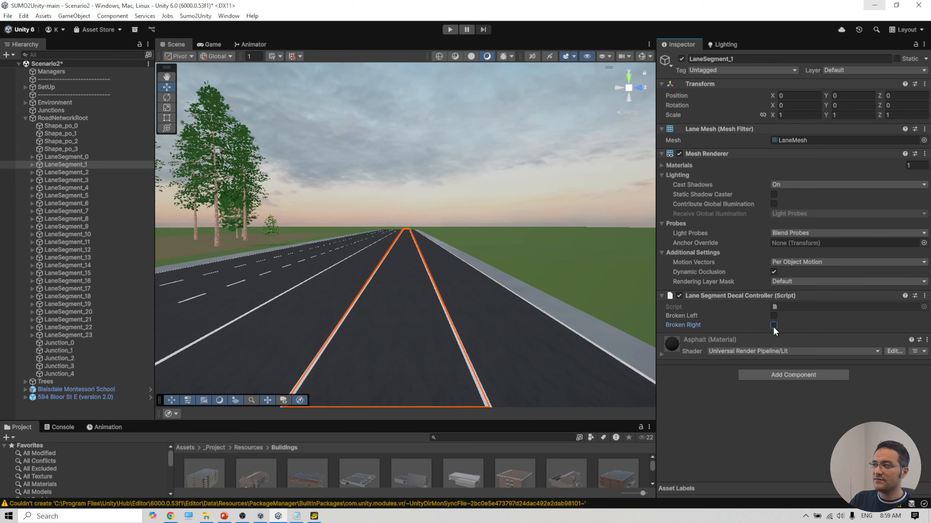
{"action": "left_click", "coordinate": [774, 325]}
{"action": "left_click", "coordinate": [774, 316]}
{"action": "left_click", "coordinate": [328, 312]}
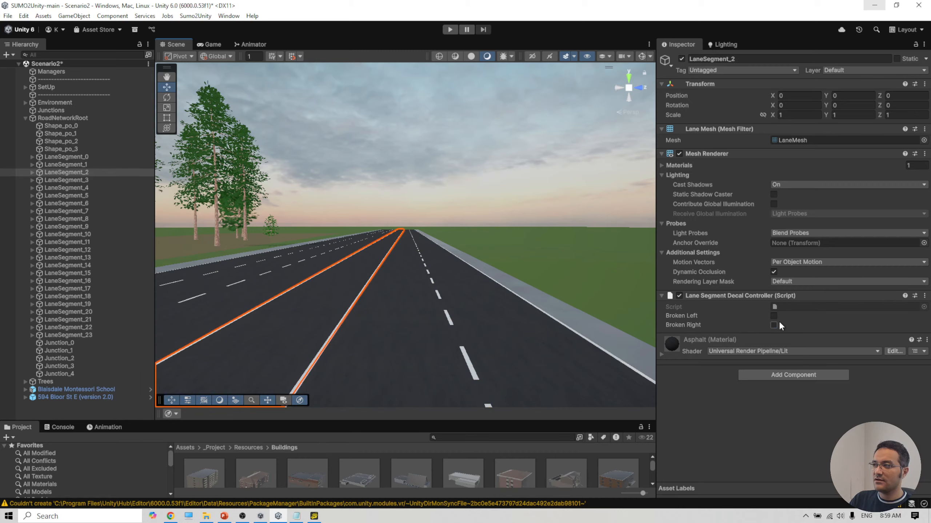
{"action": "left_click", "coordinate": [774, 324]}
Step: Dash the dividing lines between LaneSegment_18, 19 and 20: Broken Left on 18, both sides on 19, Broken Right on 20
{"action": "left_click_drag", "start_coordinate": [449, 293], "coordinate": [290, 170]}
{"action": "key", "text": "w"}
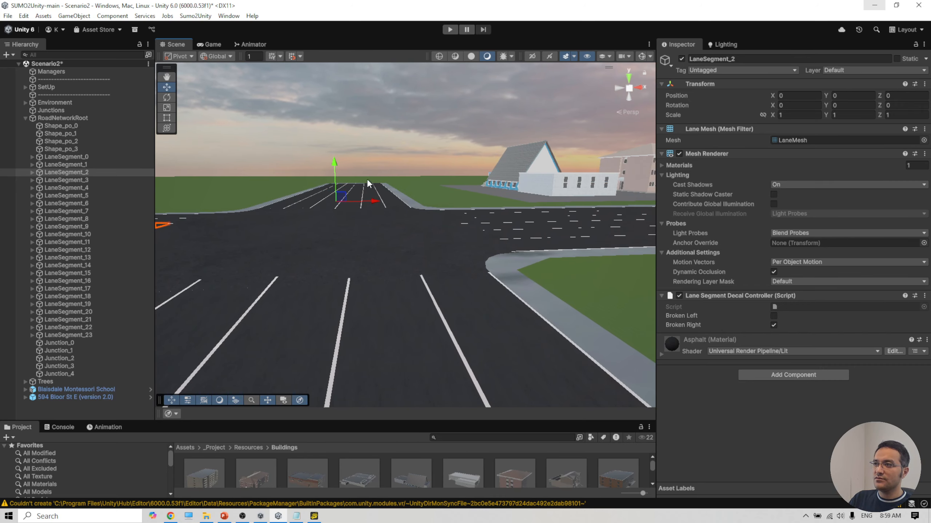
{"action": "left_click", "coordinate": [476, 308]}
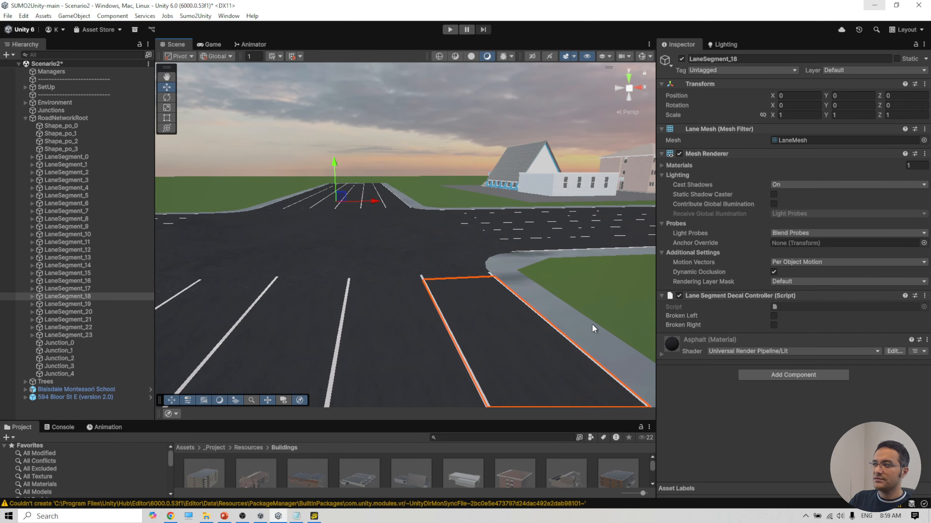
{"action": "left_click", "coordinate": [453, 318]}
{"action": "left_click", "coordinate": [774, 316]}
{"action": "left_click", "coordinate": [773, 324]}
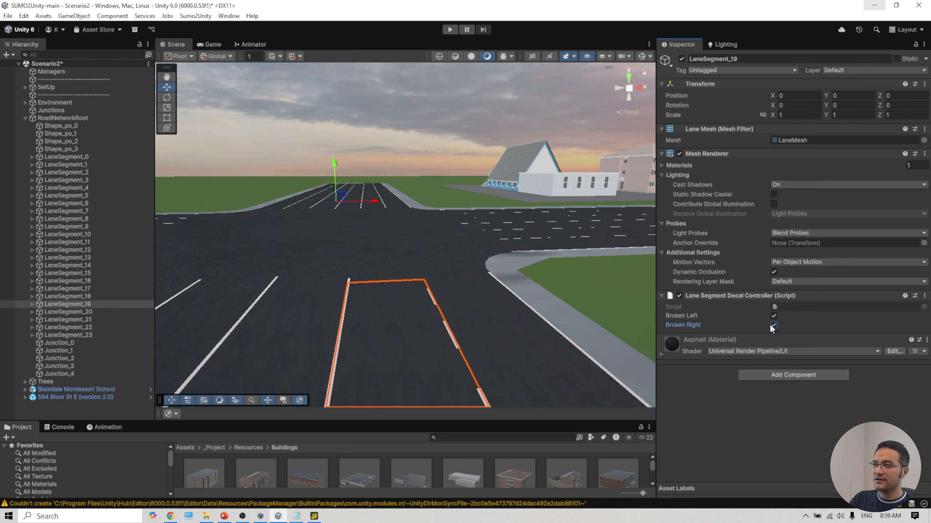
{"action": "left_click", "coordinate": [320, 331]}
{"action": "left_click", "coordinate": [773, 324]}
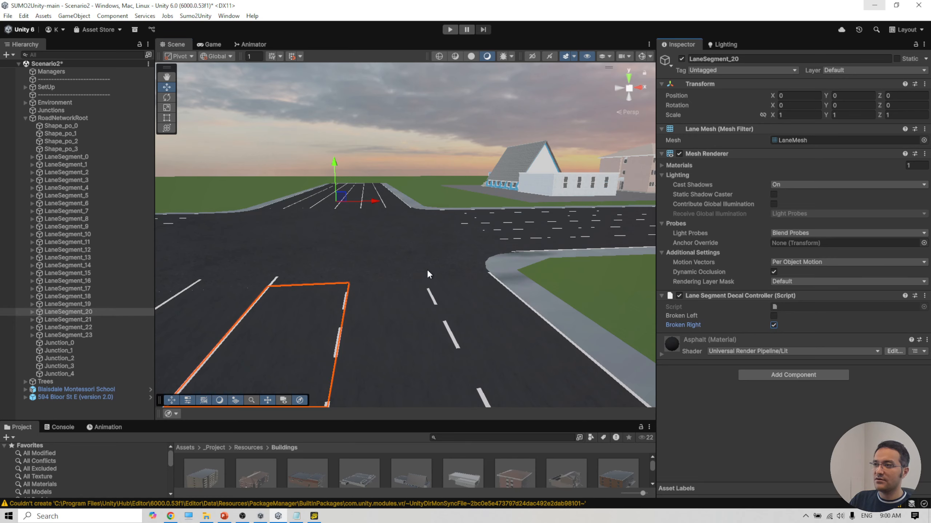
Step: Dash the dividing lines between LaneSegment_21, 22 and 23: Broken Left on 21, both sides on 22, Broken Right on 23
{"action": "scroll", "coordinate": [427, 269], "scroll_direction": "up", "scroll_amount": 10}
{"action": "left_click", "coordinate": [424, 292]}
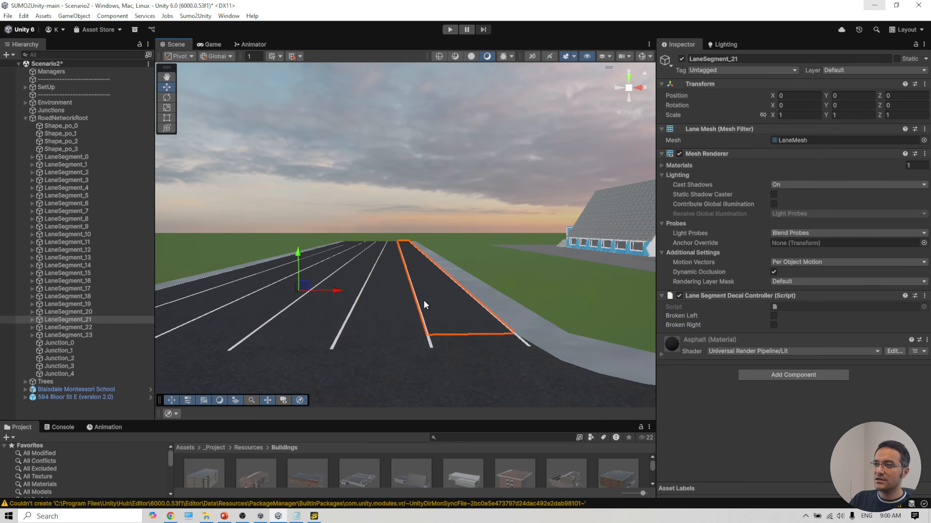
{"action": "left_click", "coordinate": [374, 311]}
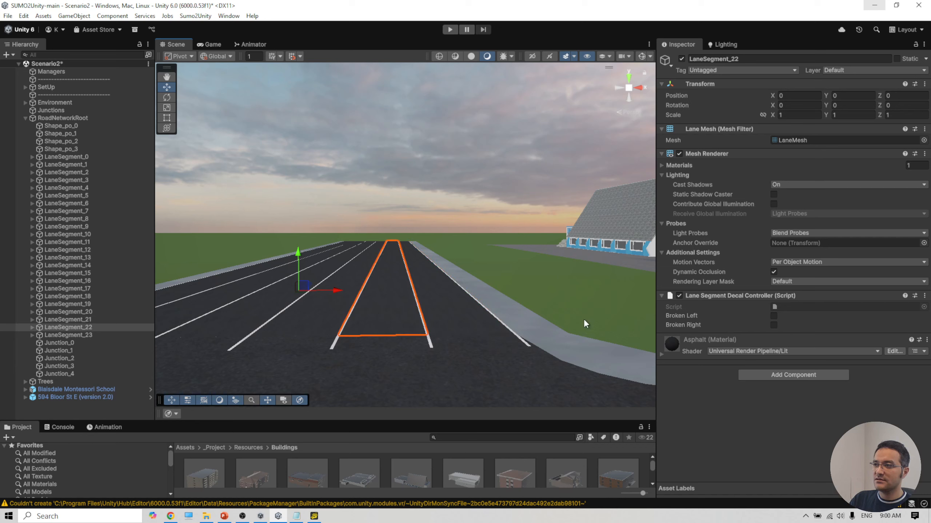
{"action": "left_click", "coordinate": [773, 315]}
{"action": "left_click", "coordinate": [356, 322]}
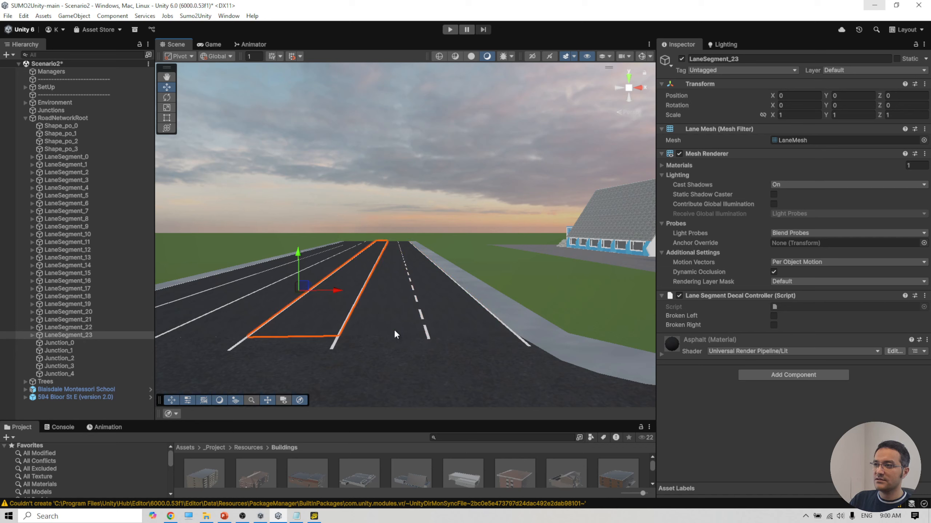
{"action": "left_click", "coordinate": [774, 326]}
Step: Dash the dividing lines between LaneSegment_9, 10 and 11: Broken Left on 9, both sides on 10, Broken Right on 11
{"action": "right_click", "coordinate": [392, 268]}
{"action": "key", "text": "w"}
{"action": "left_click_drag", "start_coordinate": [359, 261], "coordinate": [662, 303]}
{"action": "left_click", "coordinate": [545, 323]}
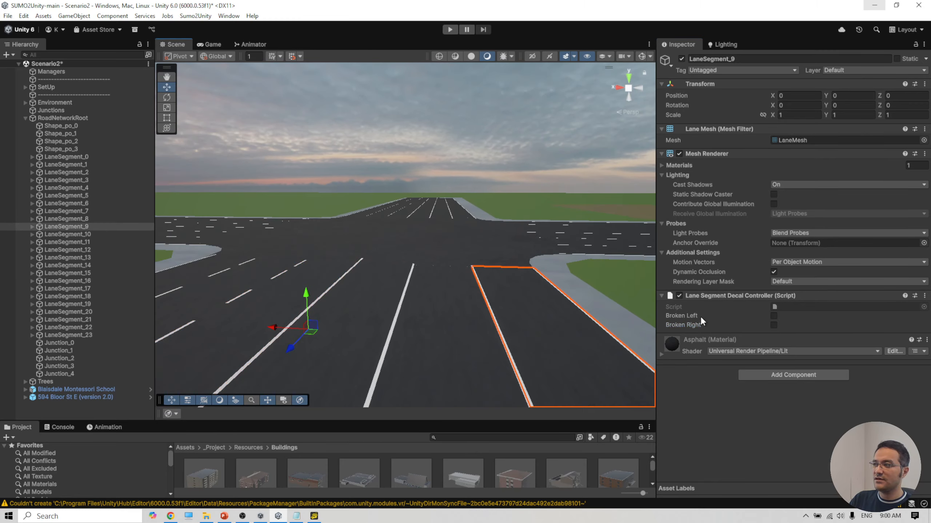
{"action": "left_click", "coordinate": [773, 315]}
{"action": "left_click", "coordinate": [420, 309]}
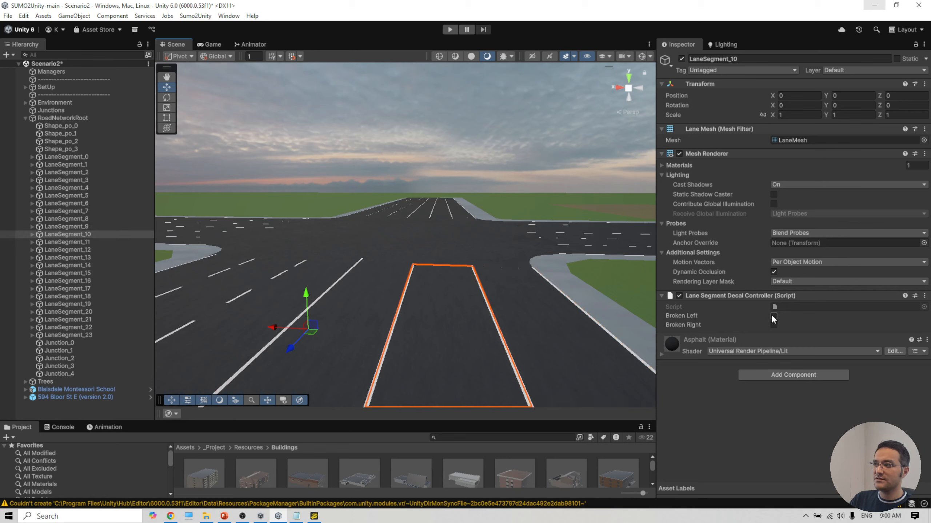
{"action": "left_click", "coordinate": [773, 325]}
{"action": "left_click", "coordinate": [348, 318]}
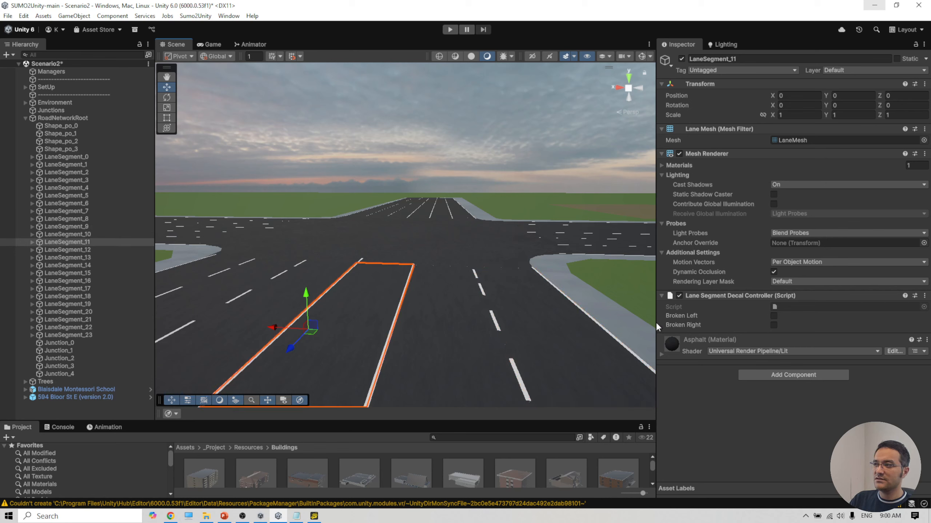
{"action": "left_click", "coordinate": [774, 325]}
Step: Dash the dividing lines between LaneSegment_6, 7 and 8: Broken Left on 6, both sides on 7, Broken Right on 8
{"action": "key", "text": "w"}
{"action": "left_click_drag", "start_coordinate": [471, 285], "coordinate": [472, 258]}
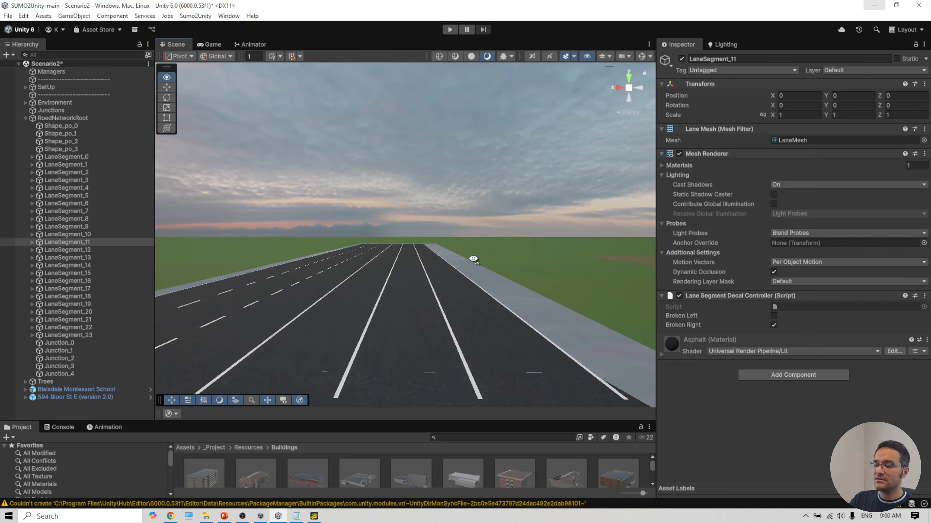
{"action": "left_click", "coordinate": [466, 323]}
{"action": "left_click", "coordinate": [773, 316]}
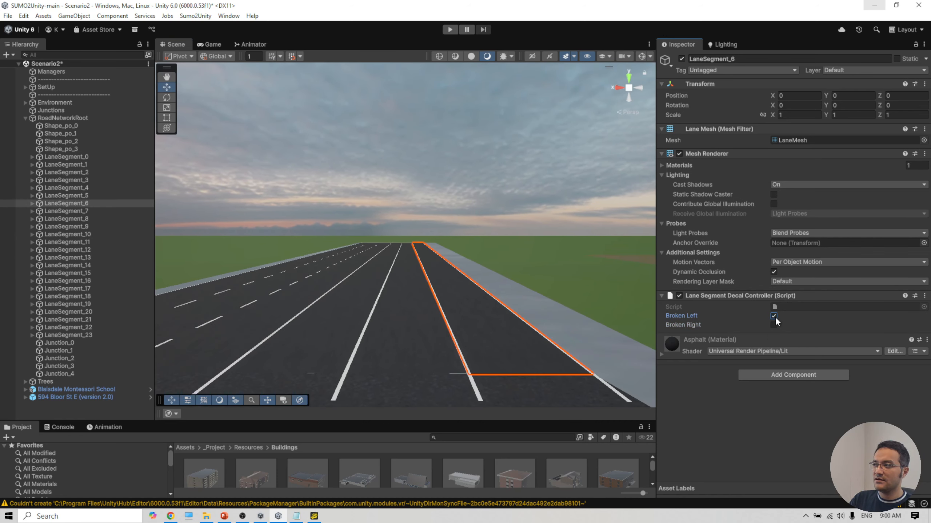
{"action": "left_click", "coordinate": [435, 348]}
{"action": "left_click", "coordinate": [773, 325]}
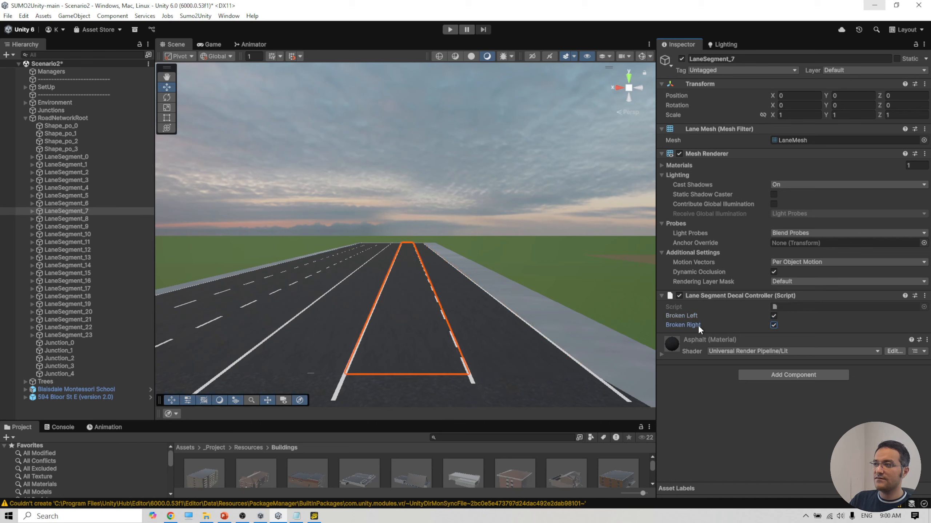
{"action": "left_click", "coordinate": [363, 318]}
{"action": "left_click", "coordinate": [349, 322]}
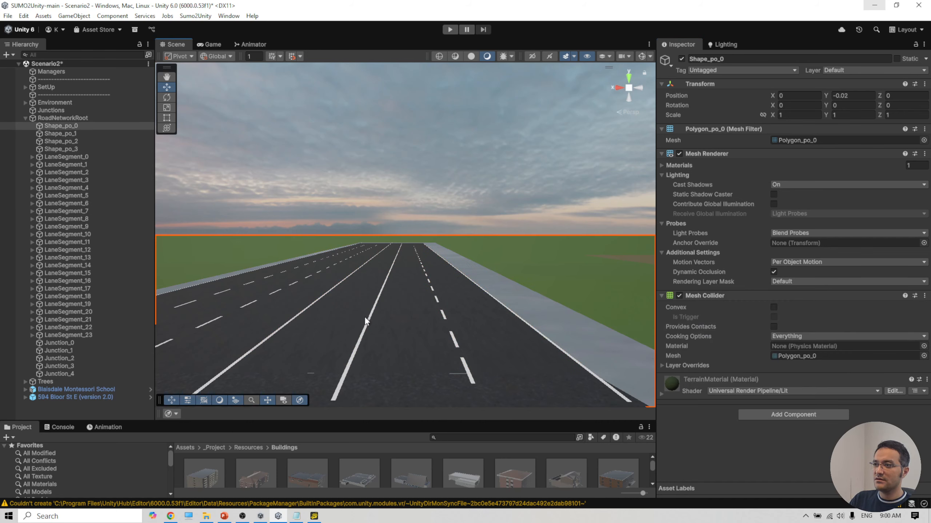
{"action": "left_click", "coordinate": [364, 317]}
{"action": "left_click", "coordinate": [773, 325]}
Step: Compare the dashed lane lines around the whole intersection with the road network in netedit
{"action": "key", "text": "s"}
{"action": "left_click_drag", "start_coordinate": [421, 316], "coordinate": [101, 462]}
{"action": "key", "text": "d"}
{"action": "key", "text": "s"}
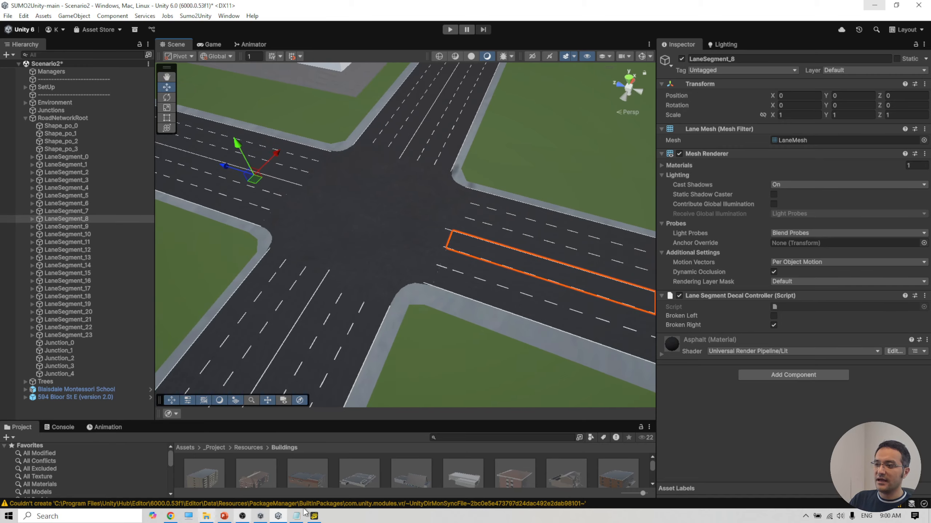
{"action": "left_click", "coordinate": [314, 516]}
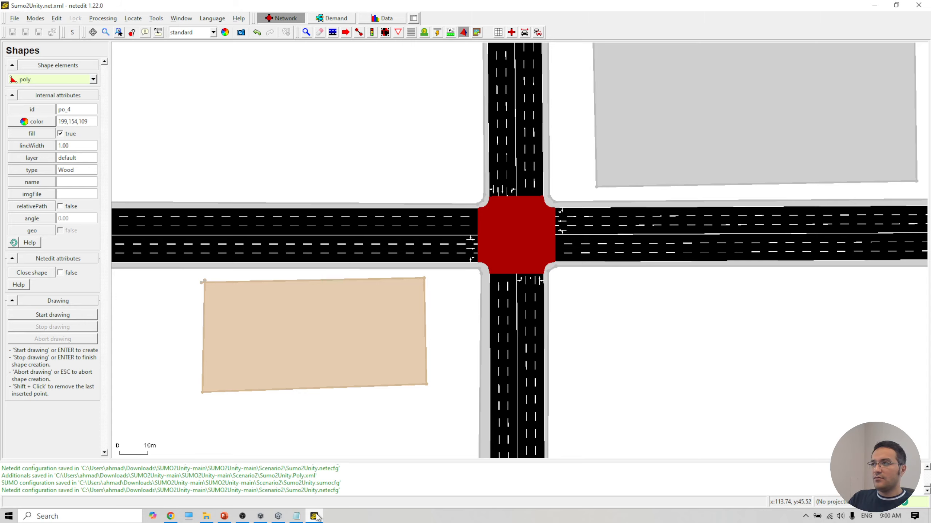
{"action": "scroll", "coordinate": [519, 250], "scroll_direction": "up", "scroll_amount": 5}
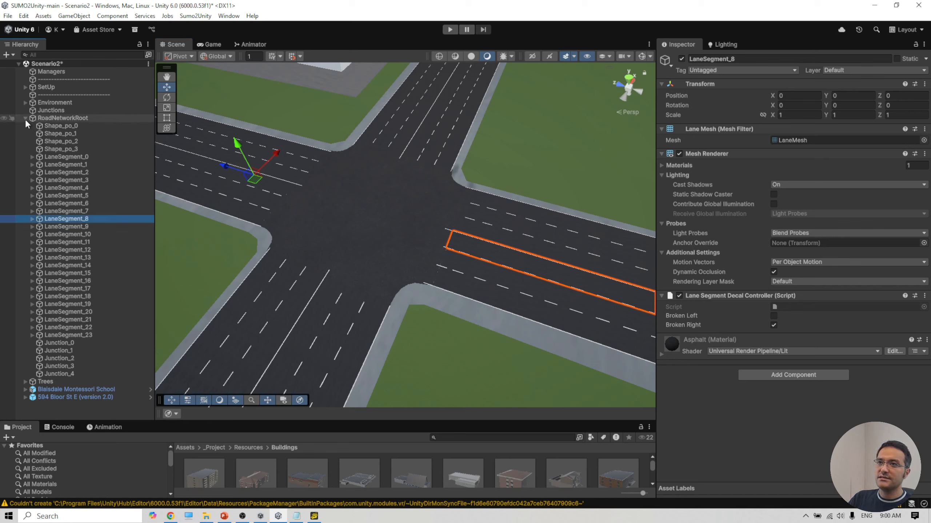
Step: Back in Unity, collapse RoadNetworkRoot, clear the selection and save the Scenario2 scene
{"action": "left_click", "coordinate": [25, 119]}
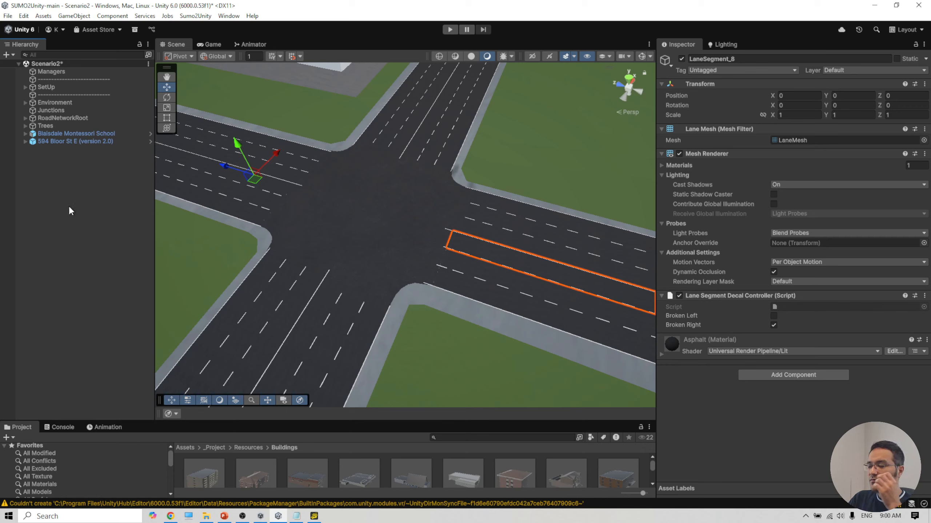
{"action": "left_click", "coordinate": [84, 220]}
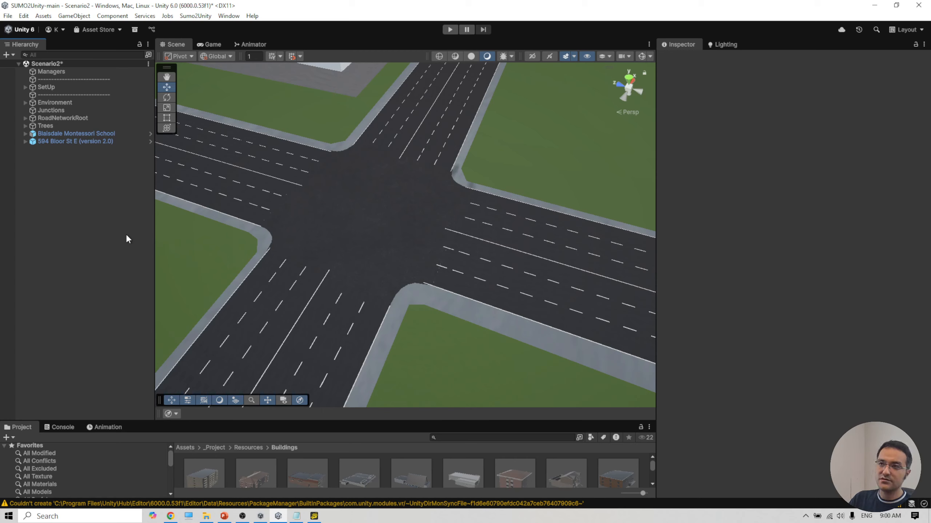
{"action": "key", "text": "ctrl+s"}
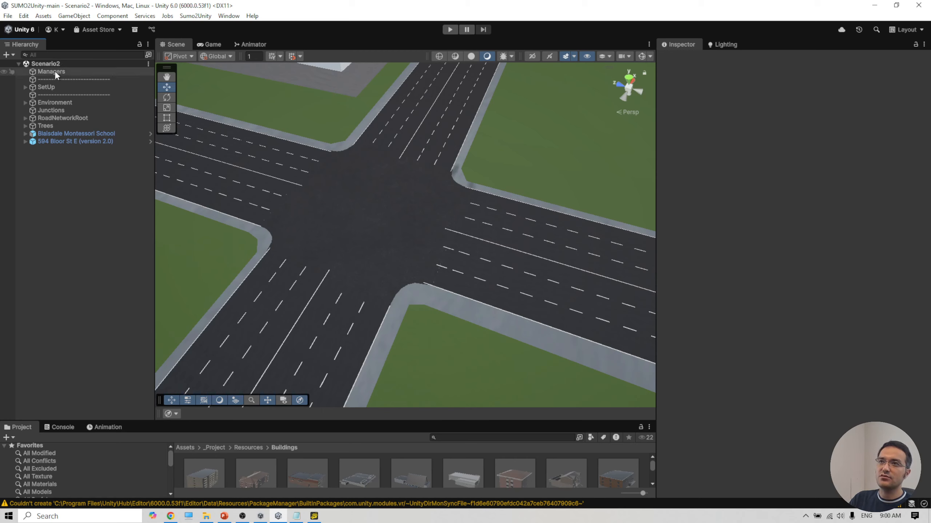
{"action": "left_click", "coordinate": [8, 16]}
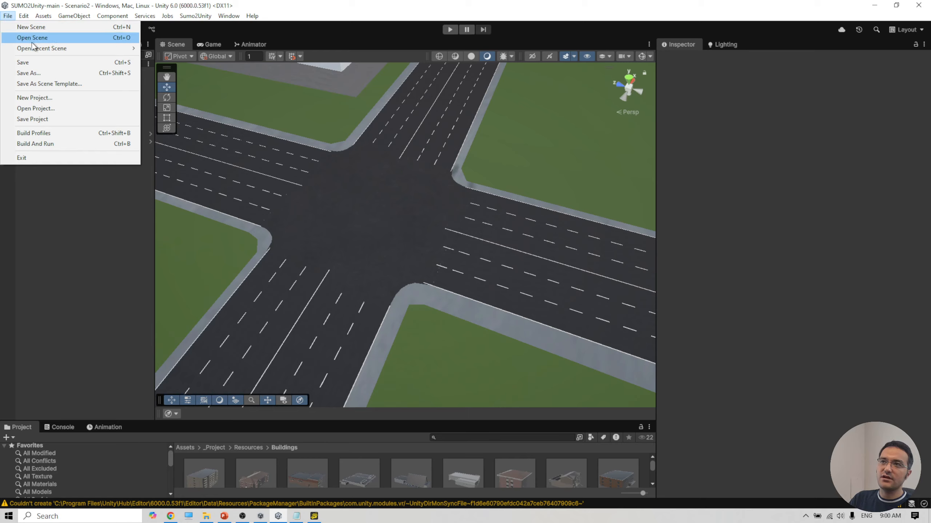
{"action": "left_click", "coordinate": [28, 62]}
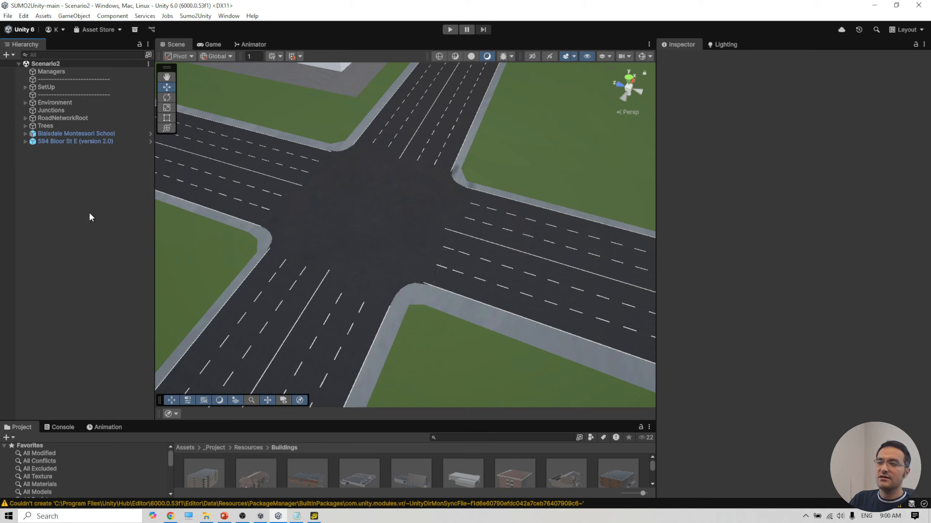
Step: Add a URP Decal Projector to the scene near the intersection
{"action": "left_click_drag", "start_coordinate": [406, 323], "coordinate": [423, 249]}
{"action": "key", "text": "w"}
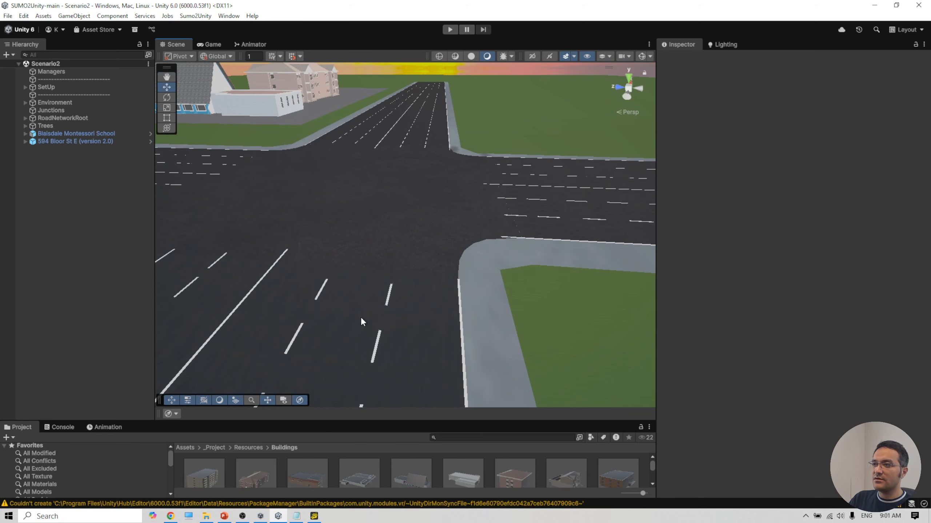
{"action": "right_click", "coordinate": [56, 187]}
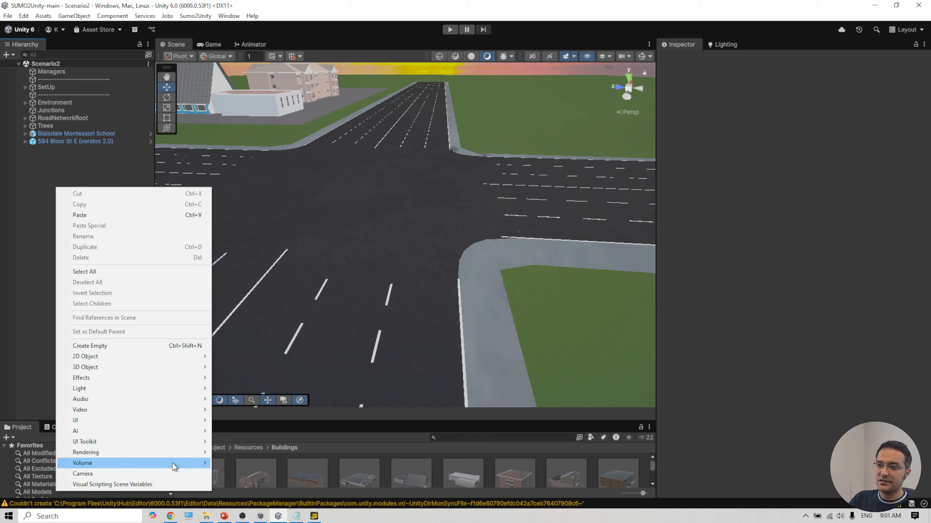
{"action": "mouse_move", "coordinate": [169, 453]}
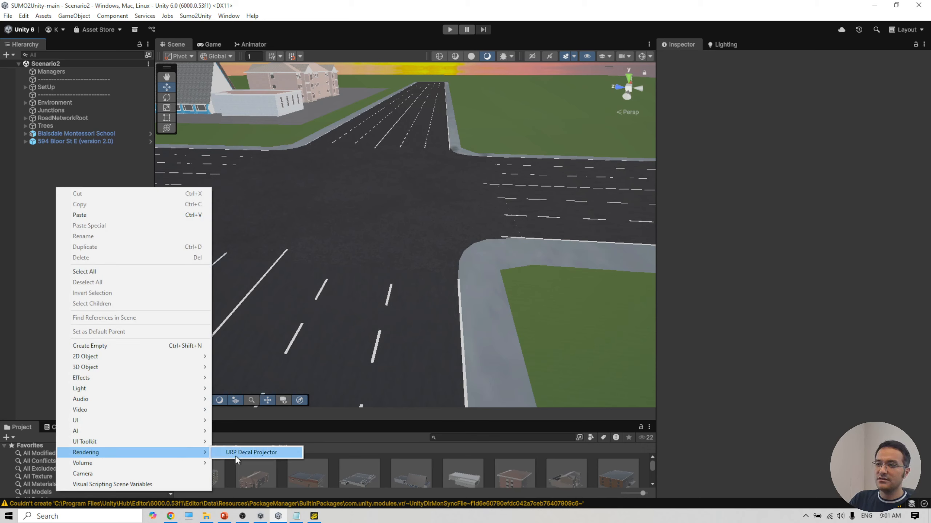
{"action": "left_click", "coordinate": [251, 452]}
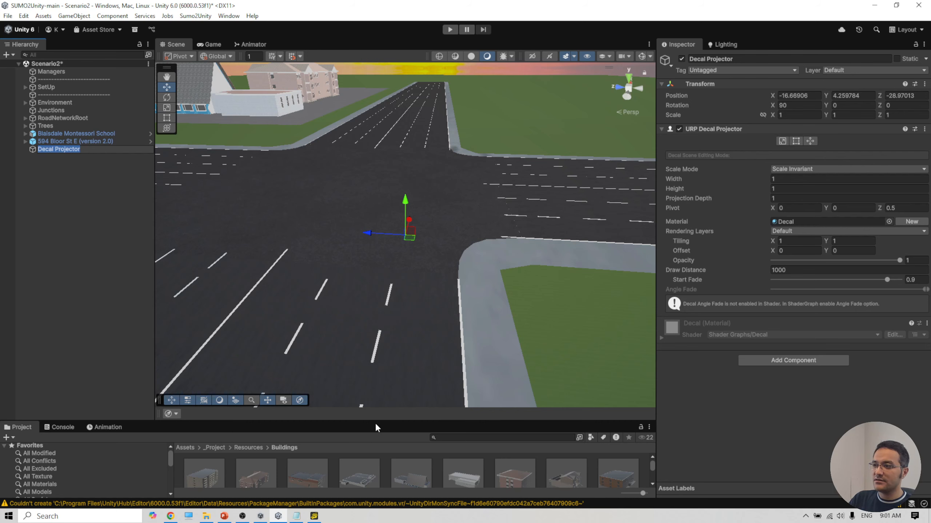
Step: Check the lane arrows in netedit and assign RightTurn-Decal 1 from _Project/Materials as the Decal Projector's material
{"action": "left_click_drag", "start_coordinate": [375, 422], "coordinate": [374, 349]}
{"action": "left_click", "coordinate": [42, 465]}
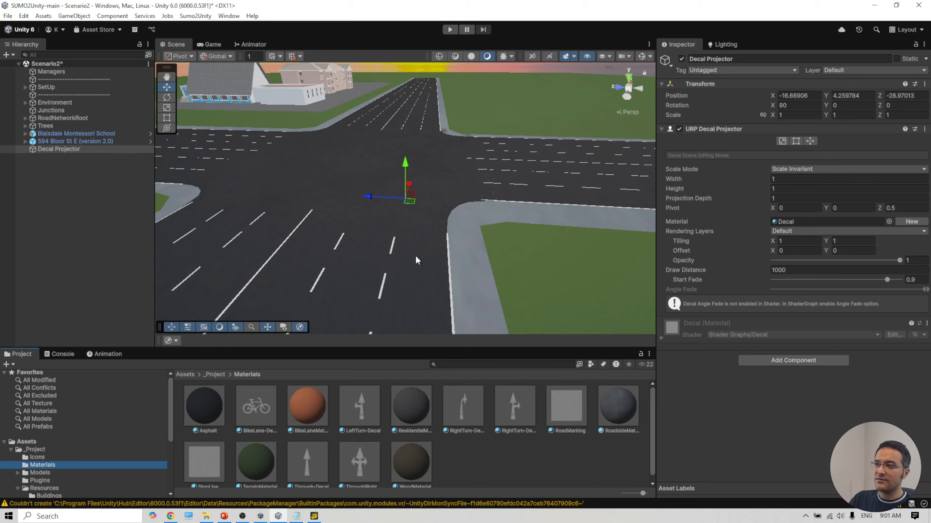
{"action": "left_click", "coordinate": [314, 517]}
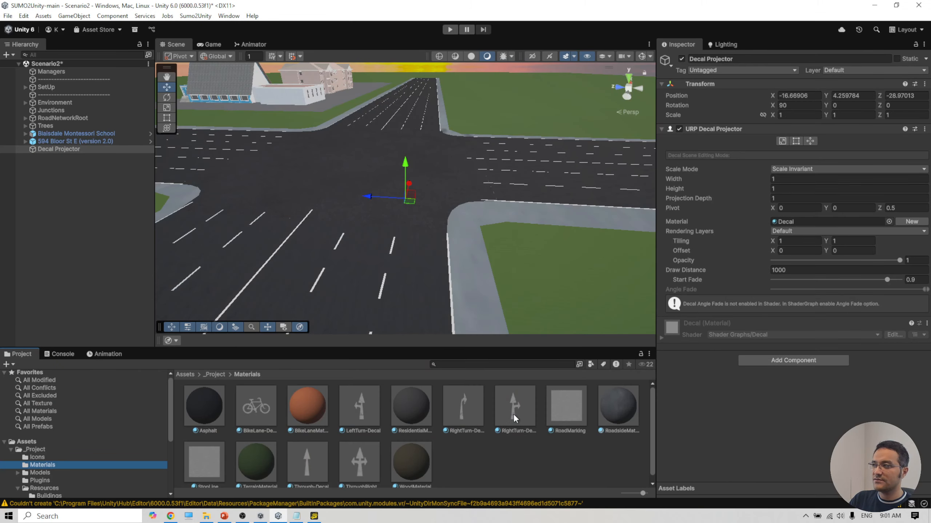
{"action": "left_click_drag", "start_coordinate": [513, 414], "coordinate": [808, 224]}
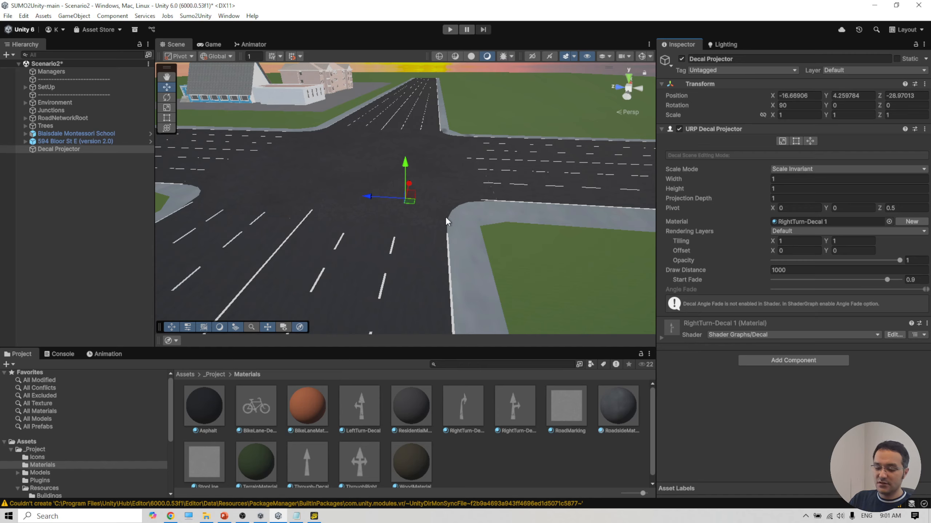
Step: Lower the right-turn decal onto the road surface at Y 0.14
{"action": "left_click_drag", "start_coordinate": [446, 219], "coordinate": [403, 136]}
{"action": "key", "text": "w"}
{"action": "key", "text": "s"}
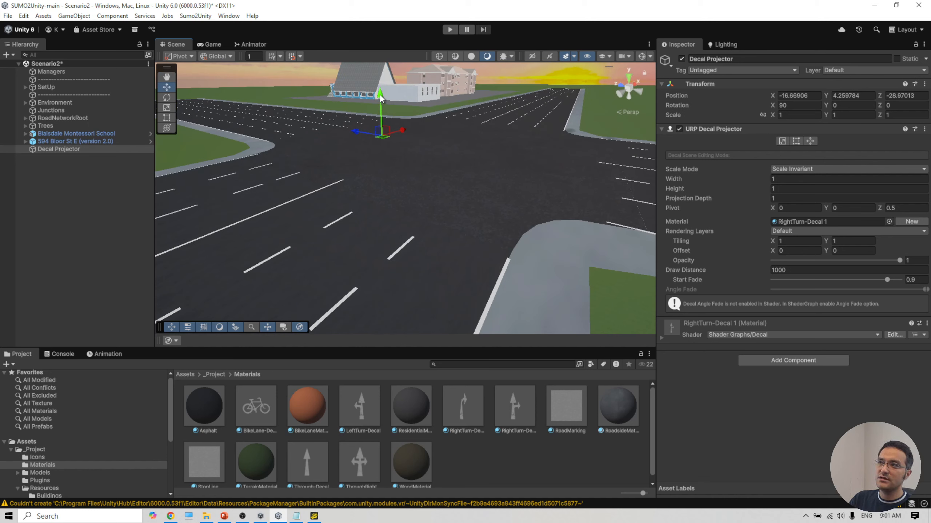
{"action": "left_click_drag", "start_coordinate": [373, 95], "coordinate": [393, 268]}
Step: Rotate the right-turn decal to about -88 degrees in Z and move it into the curbside lane at about X -15.2, Z -29.85
{"action": "left_click_drag", "start_coordinate": [478, 282], "coordinate": [470, 293]}
{"action": "key", "text": "s"}
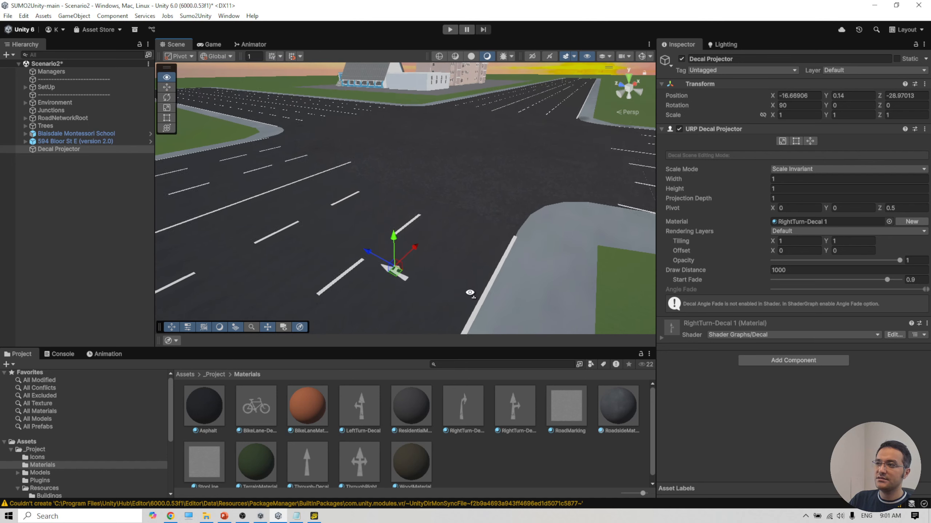
{"action": "left_click", "coordinate": [168, 99]}
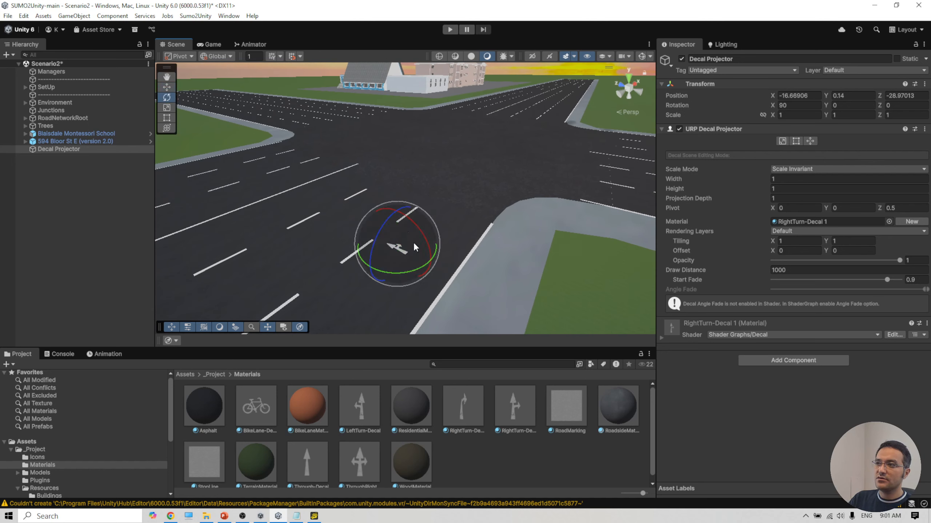
{"action": "left_click_drag", "start_coordinate": [412, 270], "coordinate": [289, 285]}
{"action": "left_click", "coordinate": [167, 87]}
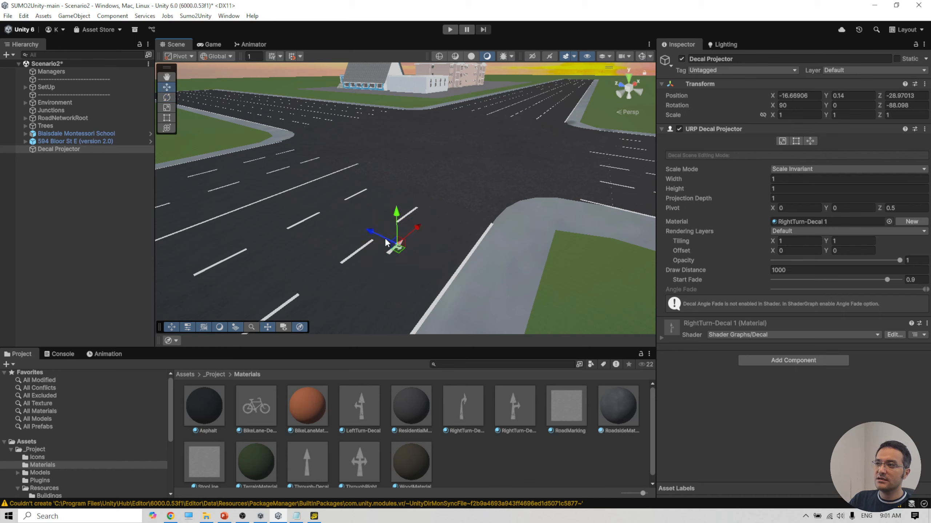
{"action": "left_click_drag", "start_coordinate": [379, 234], "coordinate": [447, 220]}
Step: Set the right-turn decal's width to 2 and height to 3, and shift it along the lane to X -15.74
{"action": "left_click_drag", "start_coordinate": [698, 183], "coordinate": [723, 184]}
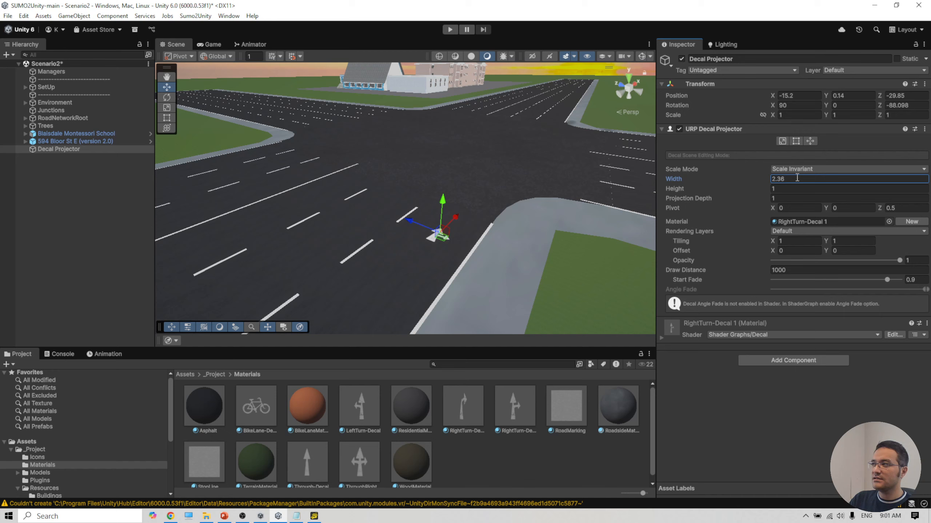
{"action": "left_click", "coordinate": [777, 179]}
{"action": "type", "text": "2"}
{"action": "key", "text": "Tab"}
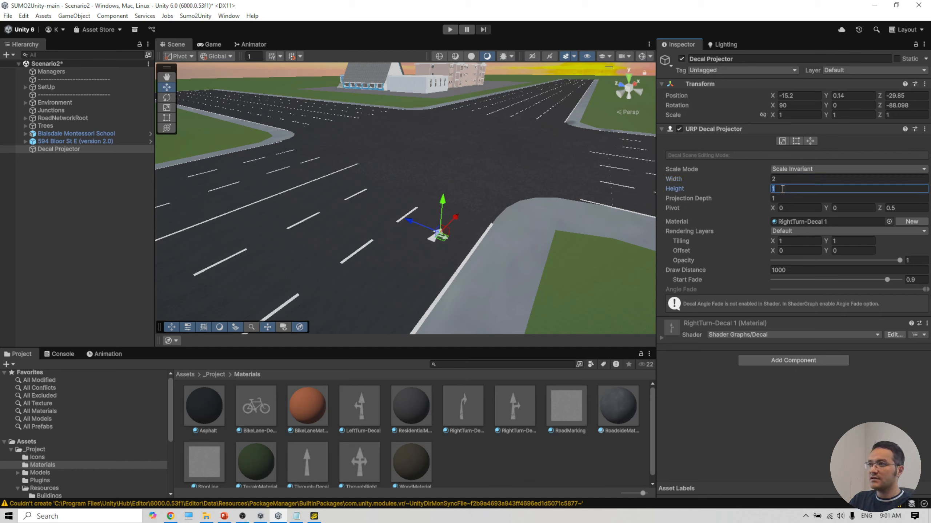
{"action": "type", "text": "3"}
{"action": "left_click_drag", "start_coordinate": [457, 217], "coordinate": [451, 224]}
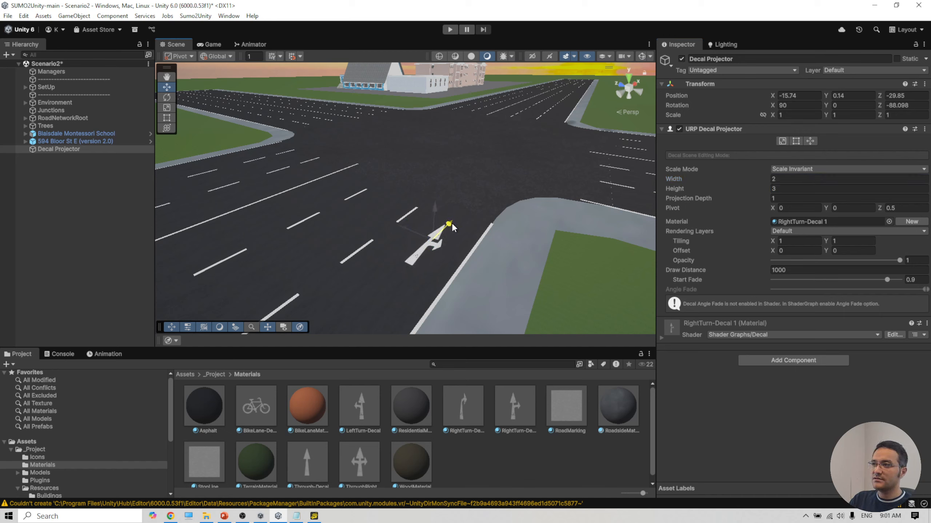
Step: Duplicate the right-turn decal into the middle lane at about Z -26.52 and give the copy the Through-Decal material
{"action": "left_click_drag", "start_coordinate": [374, 260], "coordinate": [476, 294]}
{"action": "left_click", "coordinate": [77, 158]}
{"action": "left_click", "coordinate": [67, 151]}
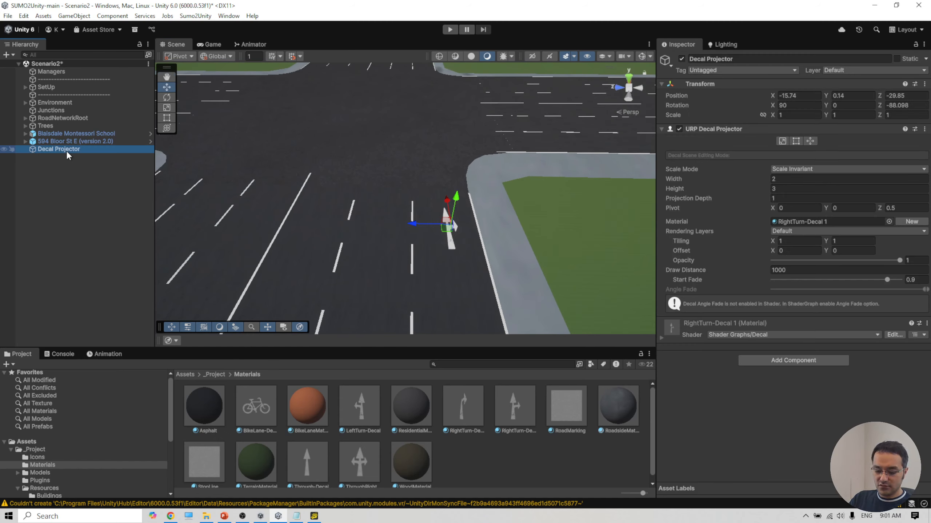
{"action": "key", "text": "ctrl+d"}
{"action": "left_click_drag", "start_coordinate": [410, 229], "coordinate": [344, 224]}
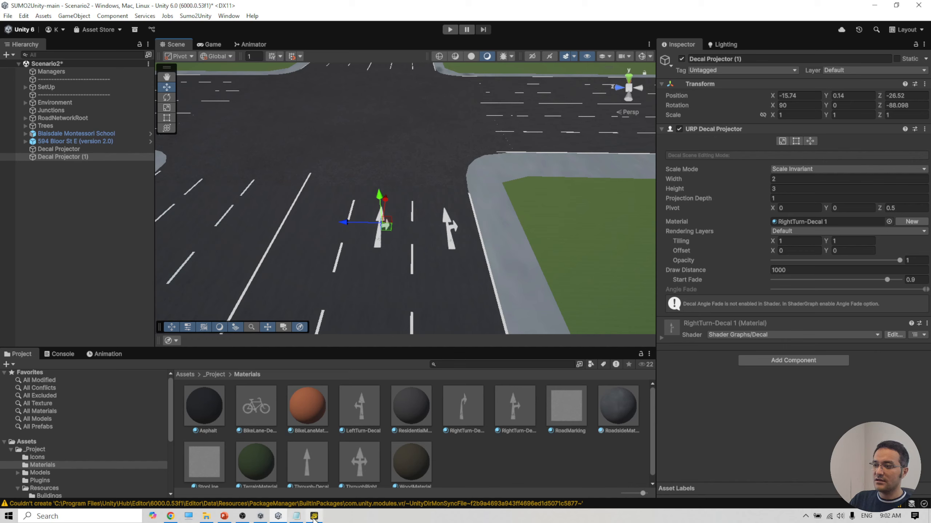
{"action": "left_click_drag", "start_coordinate": [314, 467], "coordinate": [821, 222]}
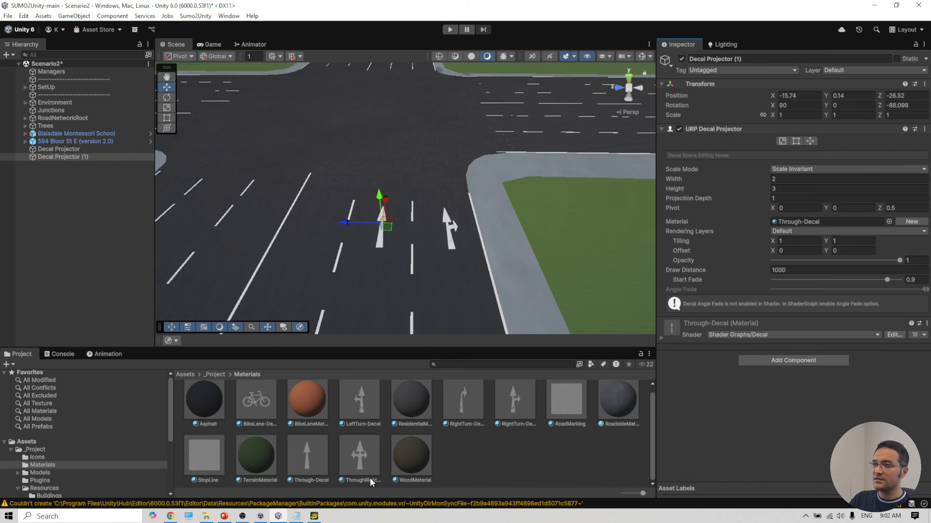
Step: Check netedit, duplicate the through arrow into the innermost lane at about Z -23.31, and give the copy the LeftTurn-Decal material
{"action": "left_click", "coordinate": [315, 517]}
{"action": "left_click", "coordinate": [321, 517]}
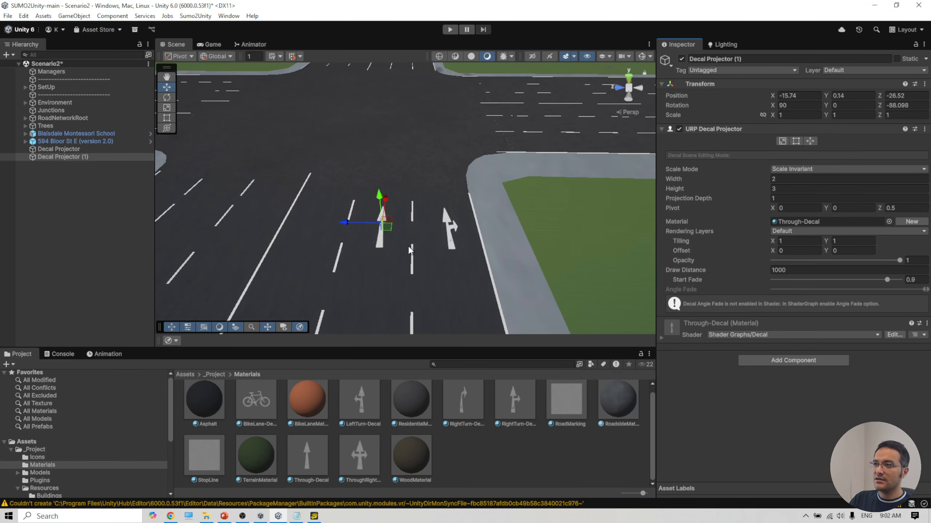
{"action": "left_click", "coordinate": [73, 157]}
{"action": "key", "text": "ctrl+d"}
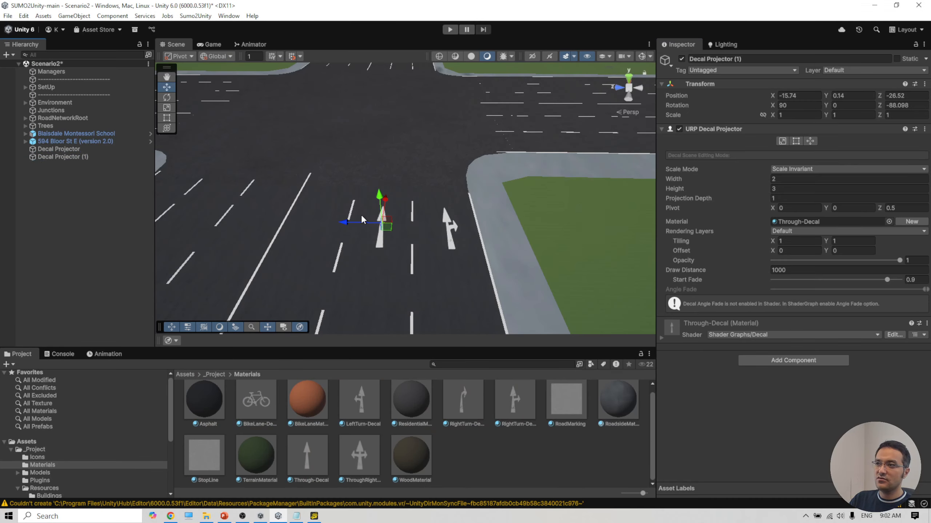
{"action": "left_click_drag", "start_coordinate": [344, 223], "coordinate": [280, 224]}
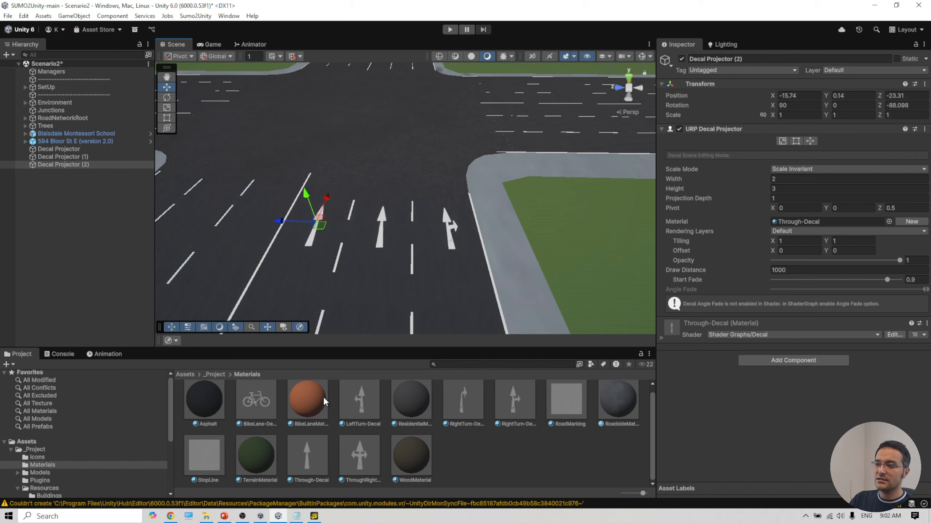
{"action": "scroll", "coordinate": [354, 425], "scroll_direction": "up", "scroll_amount": 1}
{"action": "left_click_drag", "start_coordinate": [359, 407], "coordinate": [806, 228]}
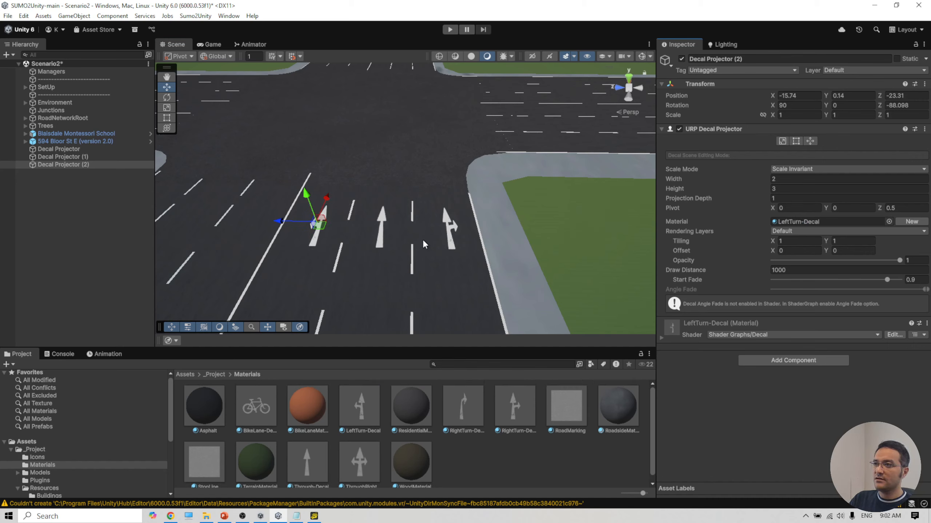
Step: Compare the three turn arrows on the intersection approach with the lane arrows of the same approach in netedit
{"action": "scroll", "coordinate": [396, 227], "scroll_direction": "down", "scroll_amount": 3}
{"action": "right_click", "coordinate": [387, 224]}
{"action": "left_click_drag", "start_coordinate": [384, 219], "coordinate": [438, 254]}
{"action": "scroll", "coordinate": [418, 257], "scroll_direction": "up", "scroll_amount": 5}
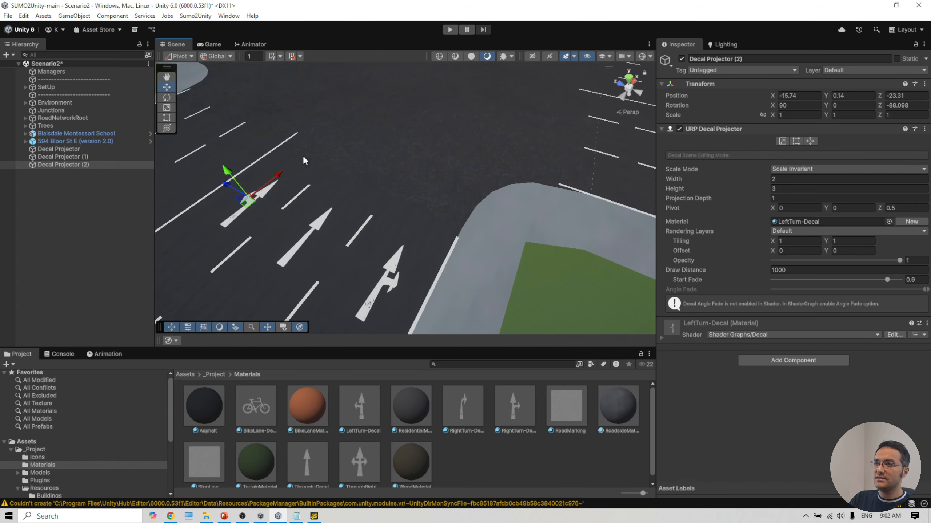
{"action": "left_click", "coordinate": [313, 517]}
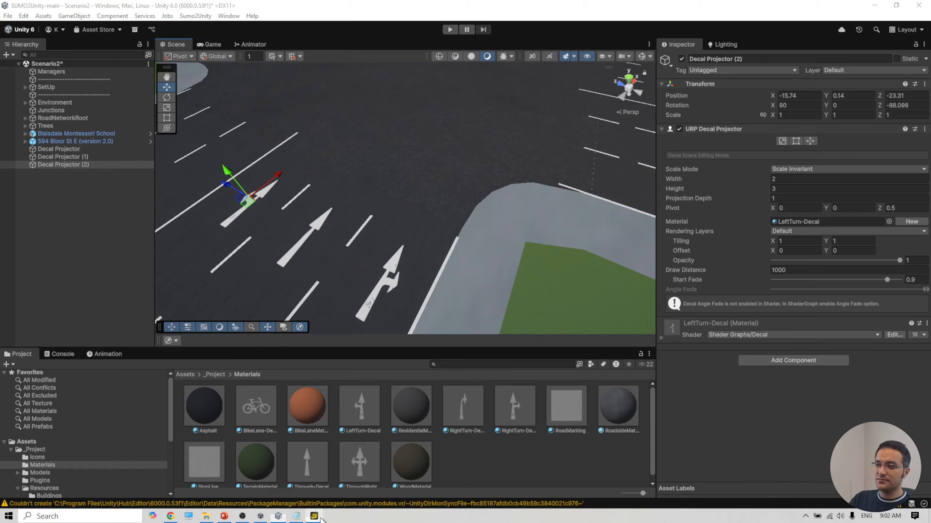
{"action": "scroll", "coordinate": [358, 260], "scroll_direction": "up", "scroll_amount": 3}
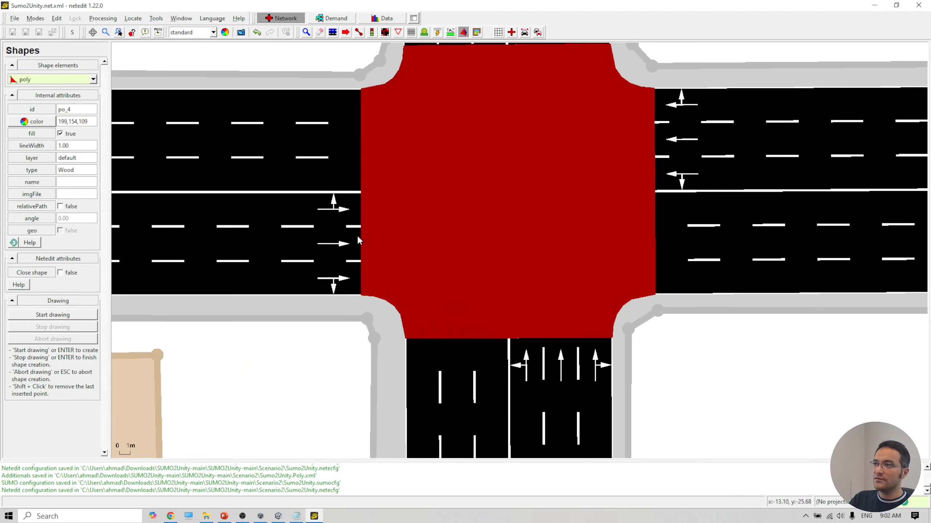
{"action": "left_click", "coordinate": [874, 5]}
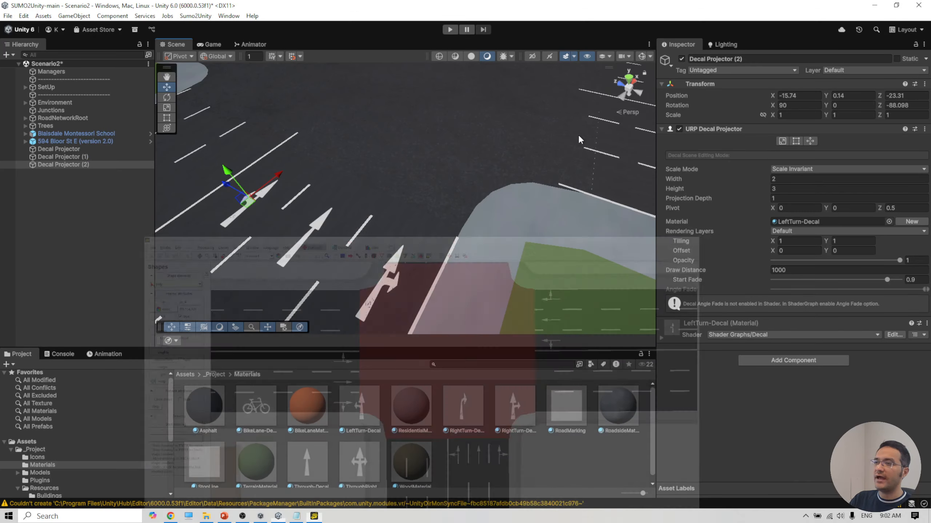
Step: Add a new URP Decal Projector, give it the StopLine material, and raise it to Y 0.39 above the road
{"action": "right_click", "coordinate": [66, 205]}
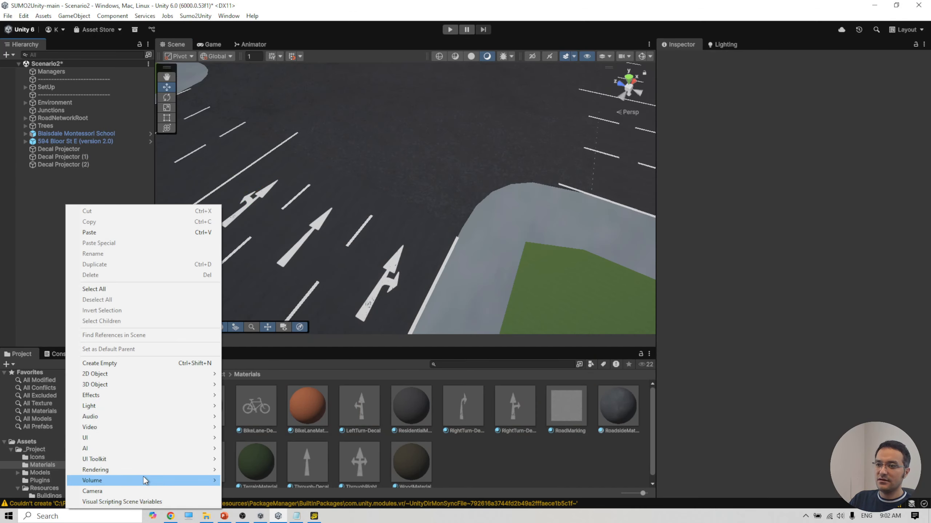
{"action": "mouse_move", "coordinate": [157, 469]}
{"action": "left_click", "coordinate": [255, 471]}
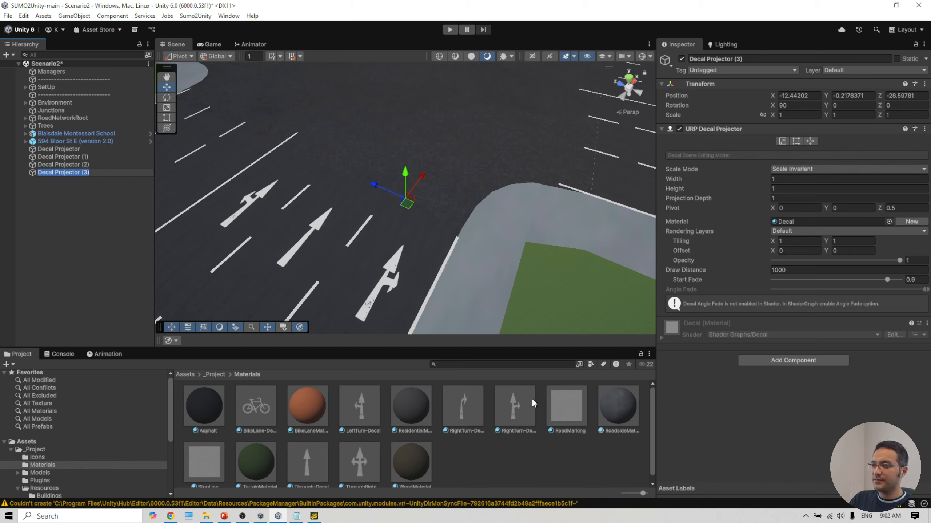
{"action": "left_click_drag", "start_coordinate": [208, 461], "coordinate": [775, 224]}
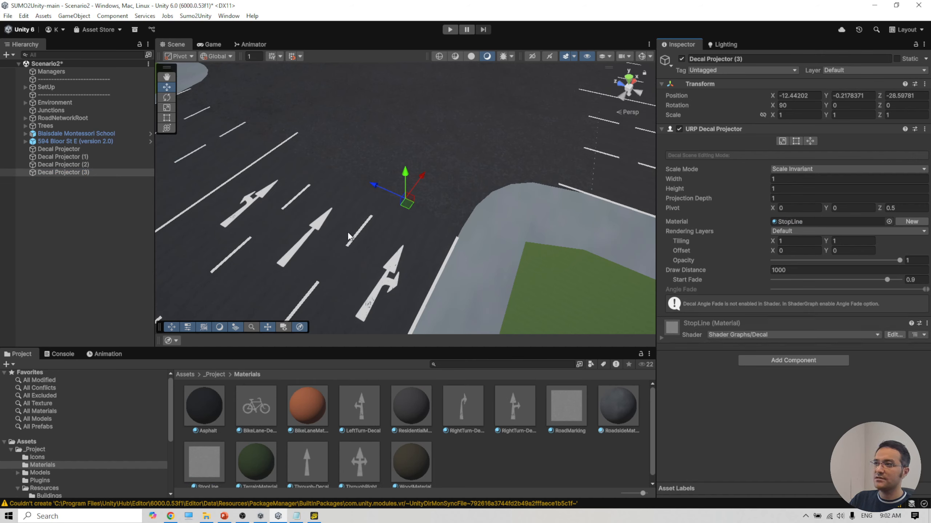
{"action": "scroll", "coordinate": [492, 235], "scroll_direction": "down", "scroll_amount": 5}
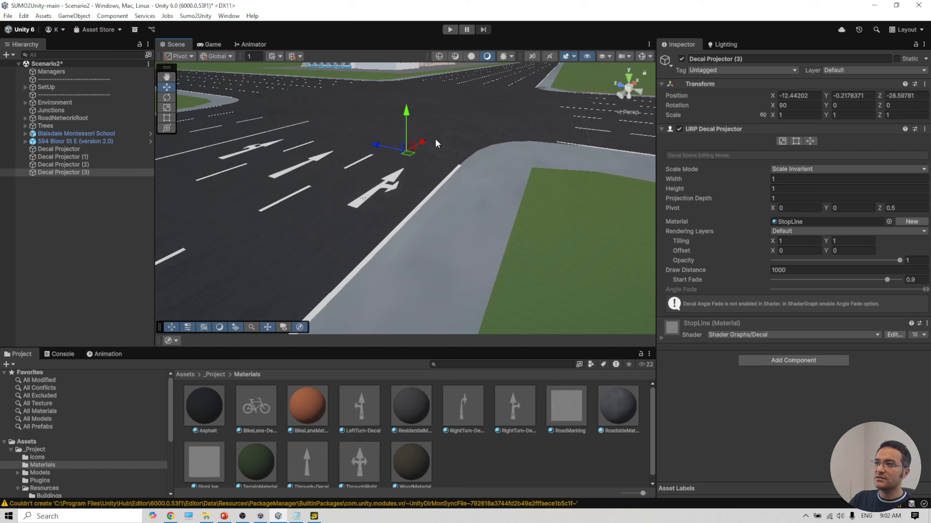
{"action": "left_click_drag", "start_coordinate": [408, 117], "coordinate": [408, 100]}
{"action": "left_click_drag", "start_coordinate": [453, 167], "coordinate": [405, 191]}
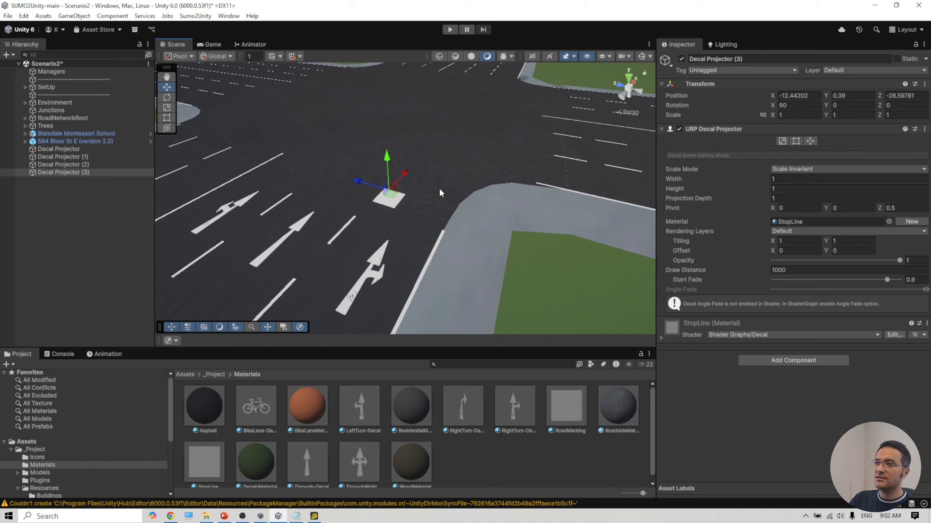
Step: Set the stop line decal's height to 9.26 and move it across the three approach lanes to Z -26.47
{"action": "left_click", "coordinate": [674, 178]}
{"action": "left_click_drag", "start_coordinate": [669, 190], "coordinate": [512, 208]}
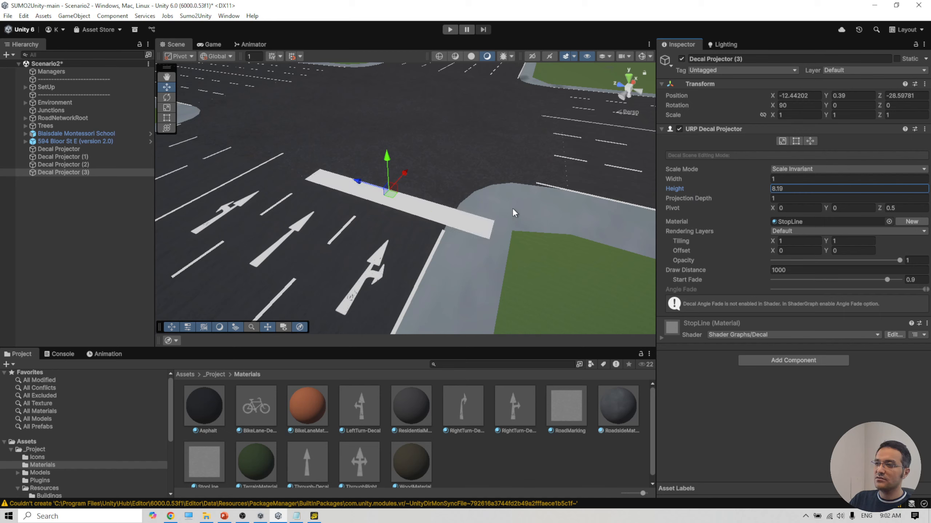
{"action": "left_click_drag", "start_coordinate": [369, 183], "coordinate": [320, 172]}
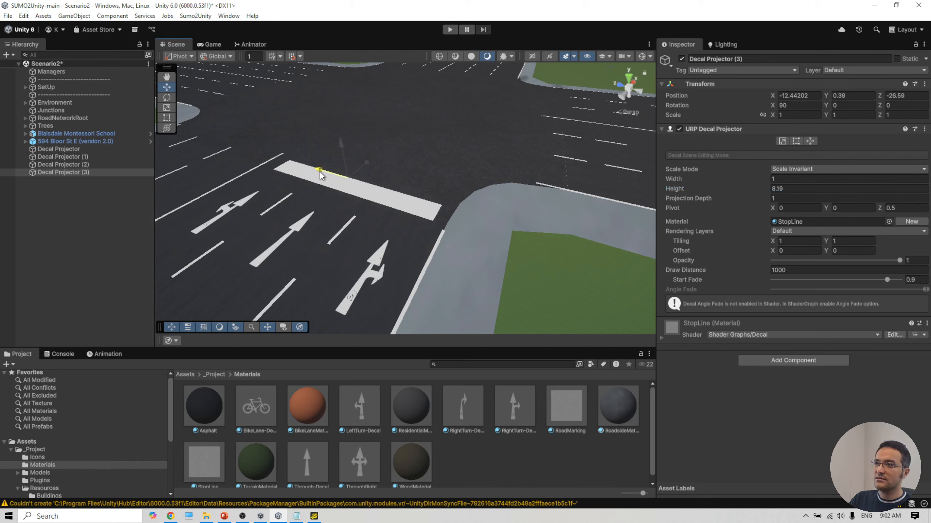
{"action": "mouse_move", "coordinate": [672, 187]}
{"action": "left_mouse_down"}
{"action": "mouse_move", "coordinate": [665, 185]}
{"action": "mouse_move", "coordinate": [686, 184]}
{"action": "left_mouse_up"}
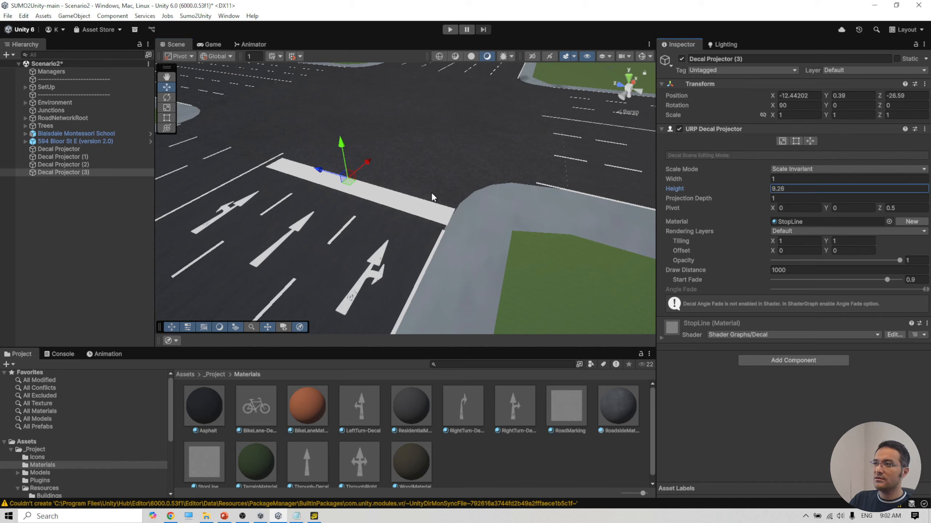
{"action": "left_click_drag", "start_coordinate": [312, 168], "coordinate": [310, 168]}
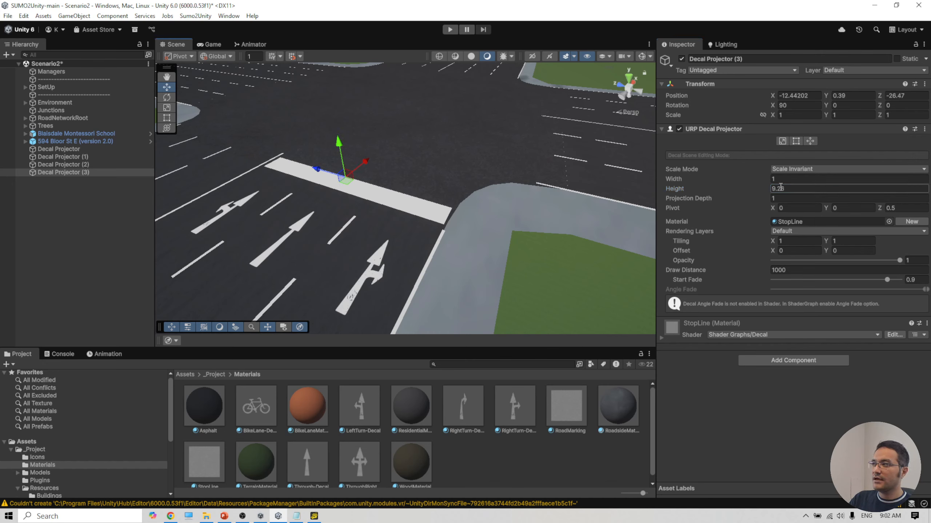
Step: Narrow the stop line decal to a width of 0.49 and shift it toward the junction to X -12.03
{"action": "left_click_drag", "start_coordinate": [688, 184], "coordinate": [678, 183]}
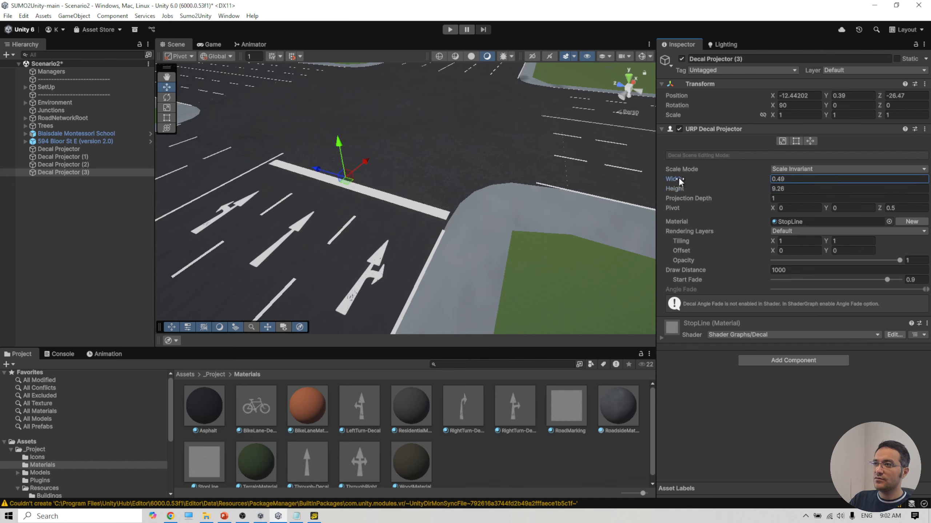
{"action": "left_click_drag", "start_coordinate": [408, 210], "coordinate": [366, 319]}
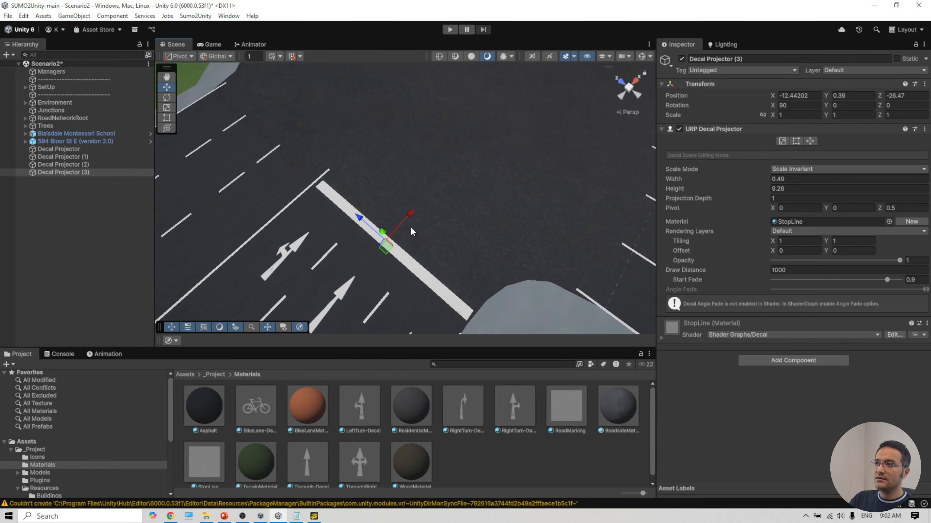
{"action": "left_click_drag", "start_coordinate": [414, 211], "coordinate": [446, 210]}
{"action": "scroll", "coordinate": [547, 237], "scroll_direction": "down", "scroll_amount": 5}
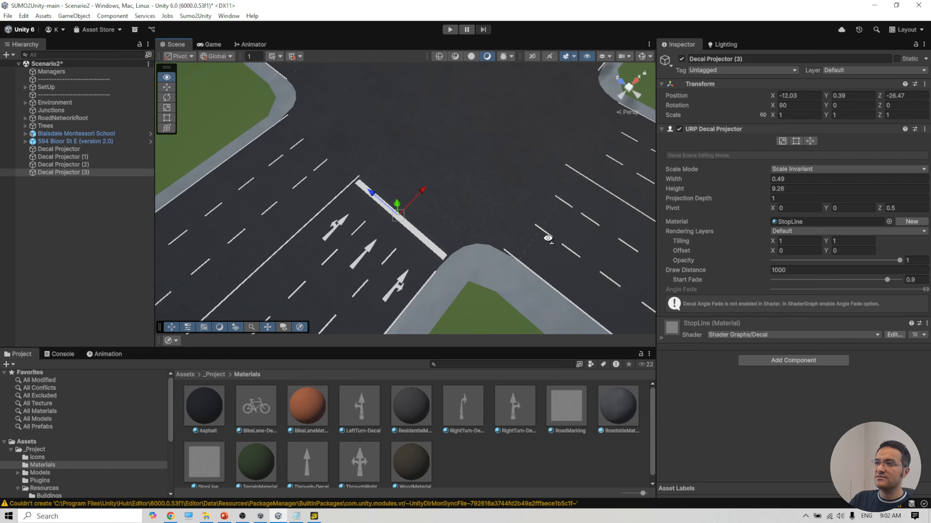
{"action": "left_click_drag", "start_coordinate": [548, 238], "coordinate": [480, 189]}
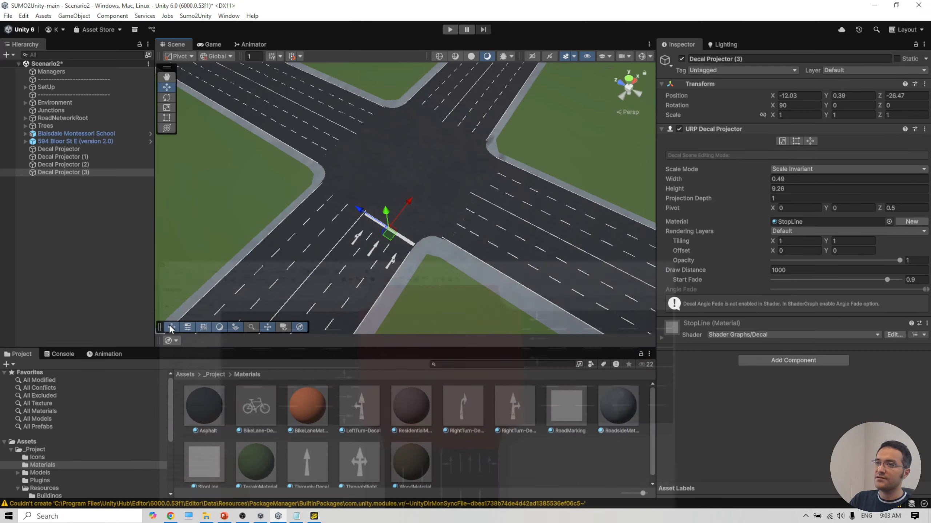
Step: Deselect the stop line decal and save the Scenario2 scene
{"action": "left_click", "coordinate": [104, 276]}
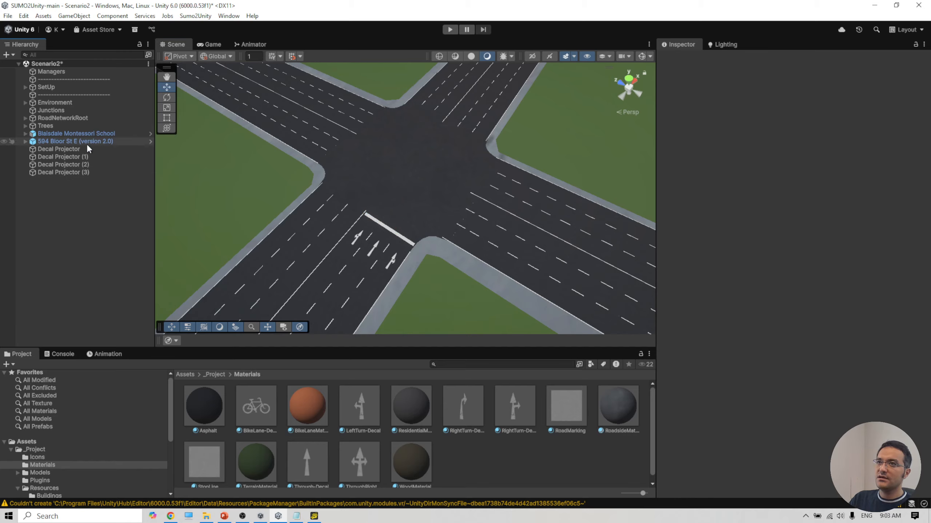
{"action": "key", "text": "ctrl+s"}
{"action": "left_click_drag", "start_coordinate": [402, 225], "coordinate": [466, 200]}
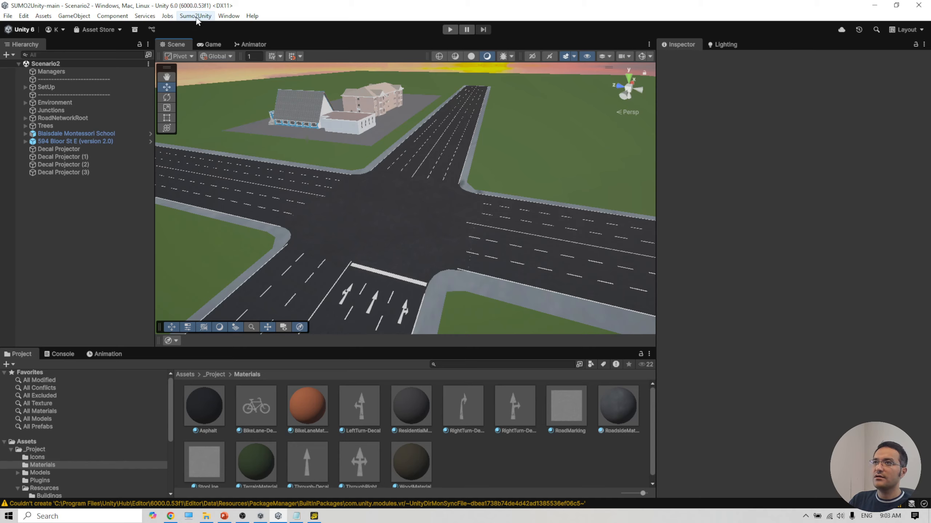
Step: Look over the whole network in netedit and the Sumo-to-Unity integration instructions in Unity
{"action": "left_click", "coordinate": [314, 517]}
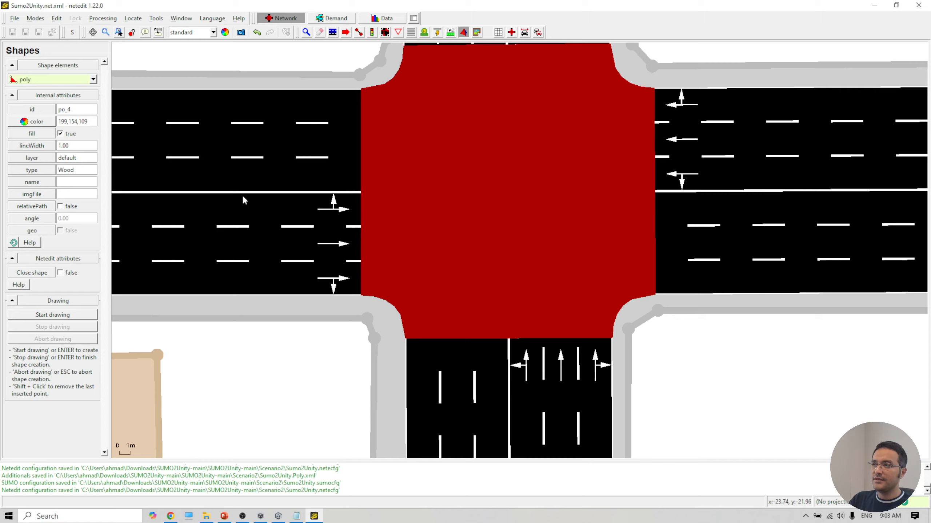
{"action": "scroll", "coordinate": [432, 300], "scroll_direction": "down", "scroll_amount": 5}
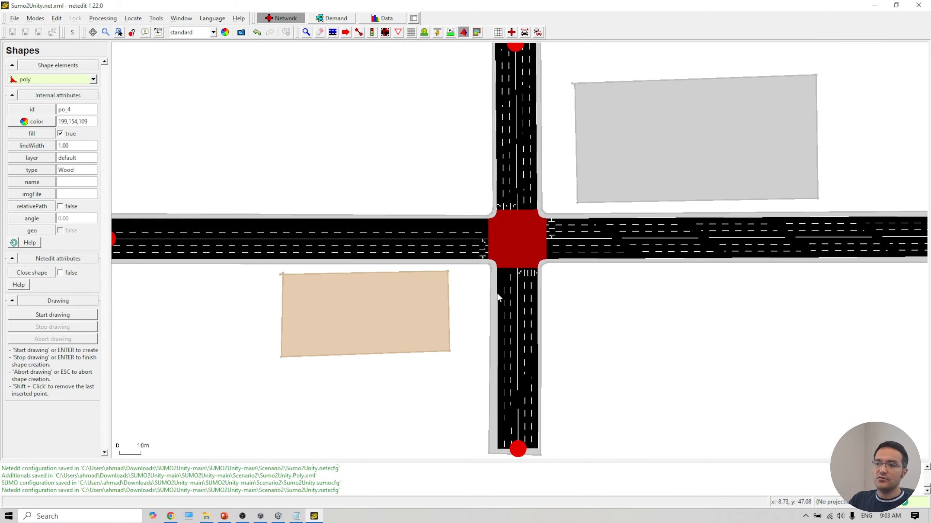
{"action": "left_click", "coordinate": [278, 517]}
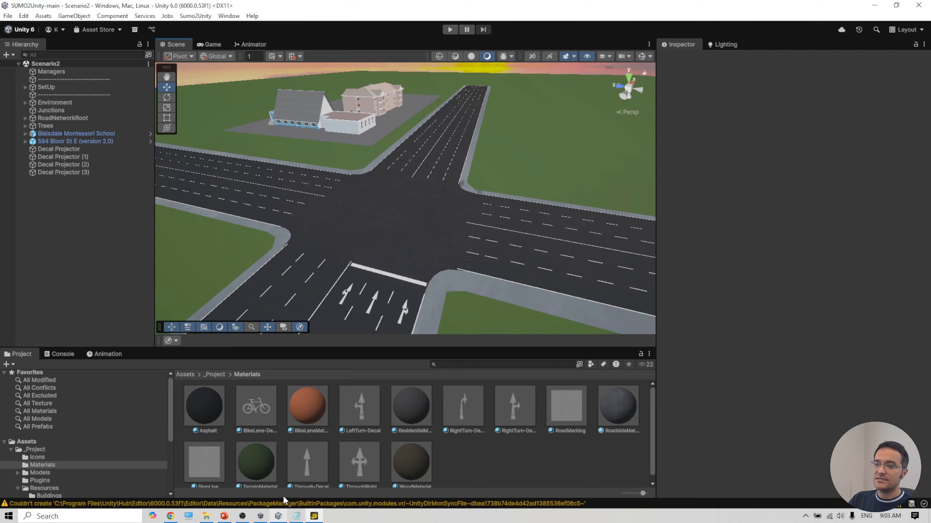
{"action": "left_click", "coordinate": [195, 16]}
{"action": "left_click", "coordinate": [223, 38]}
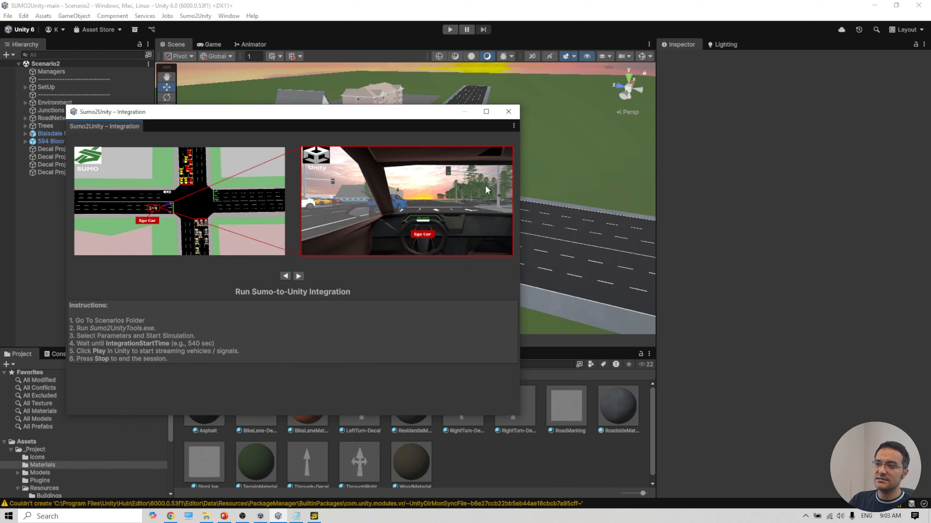
{"action": "left_click", "coordinate": [508, 112]}
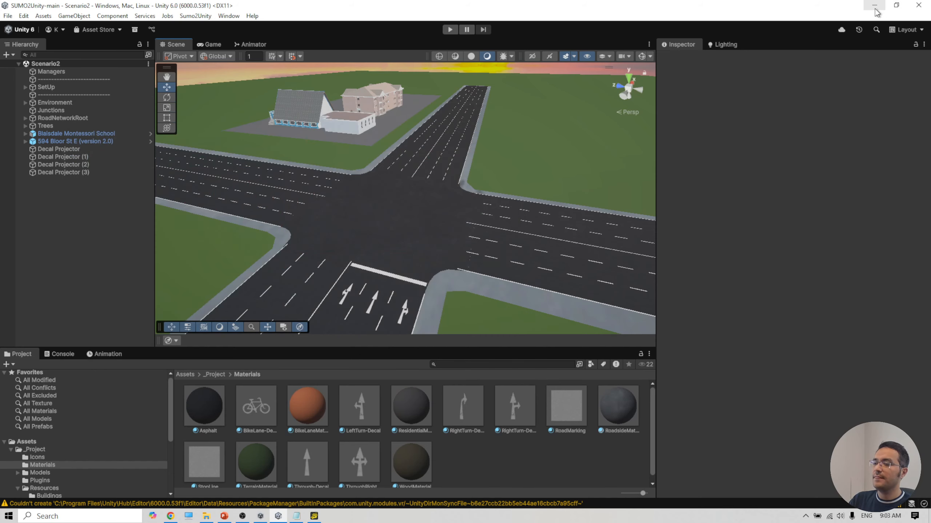
Step: Switch to netedit and load the demand elements from Sumo2Unity.rou.xml in the Scenario2 folder
{"action": "left_click", "coordinate": [314, 517]}
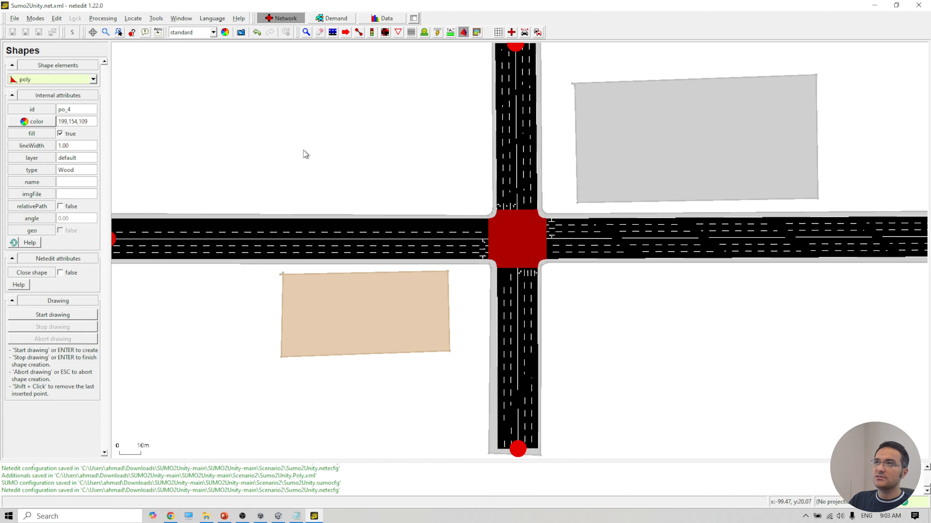
{"action": "left_click", "coordinate": [14, 22]}
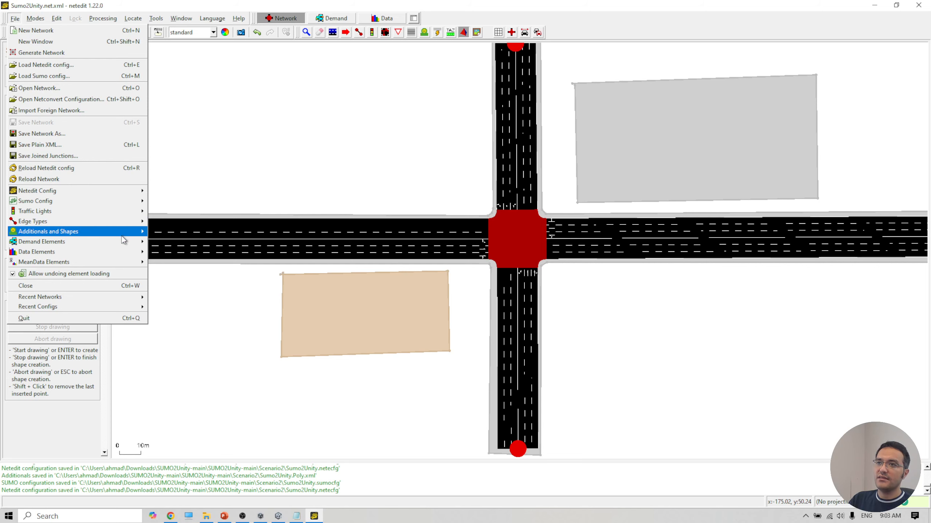
{"action": "mouse_move", "coordinate": [121, 236]}
{"action": "left_click", "coordinate": [176, 243]}
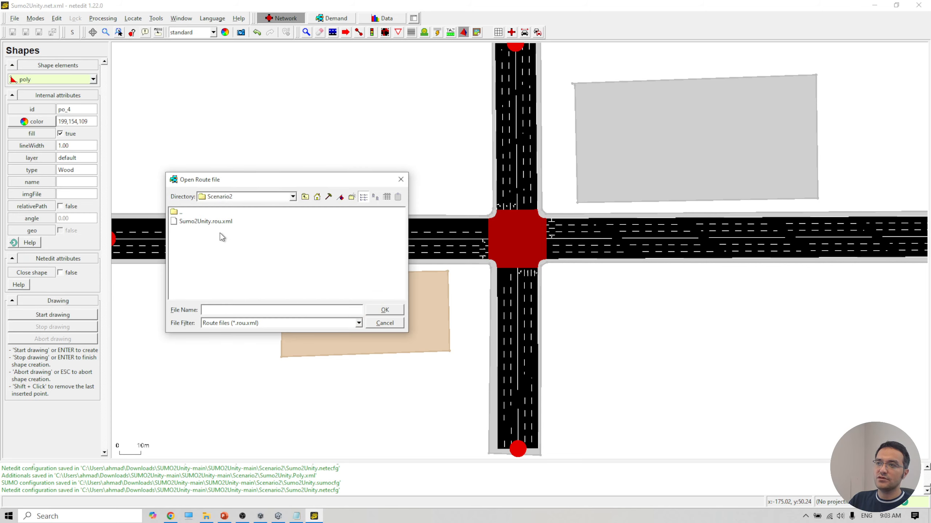
{"action": "double_click", "coordinate": [212, 223]}
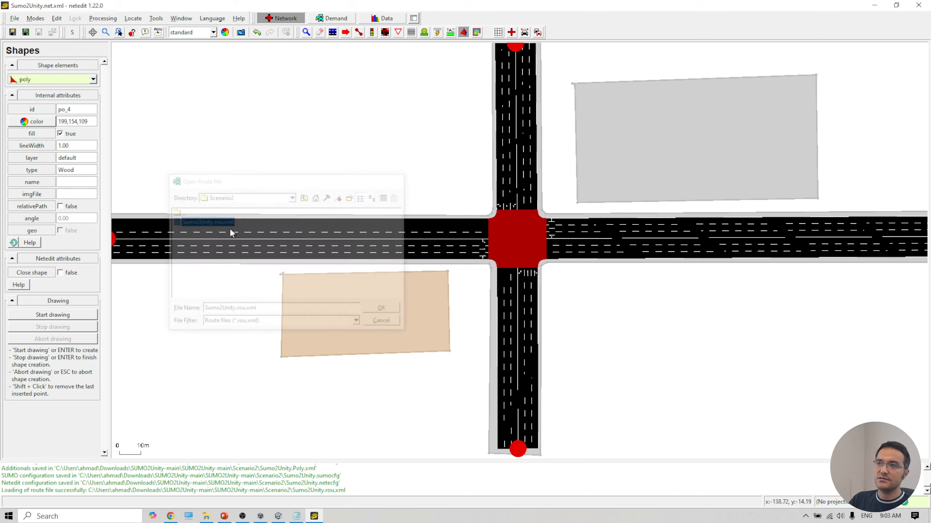
Step: Switch to demand editing and set up a from-to trip with vehicle type EgoCar, id f_0.0 and depart time 540
{"action": "left_click", "coordinate": [330, 21]}
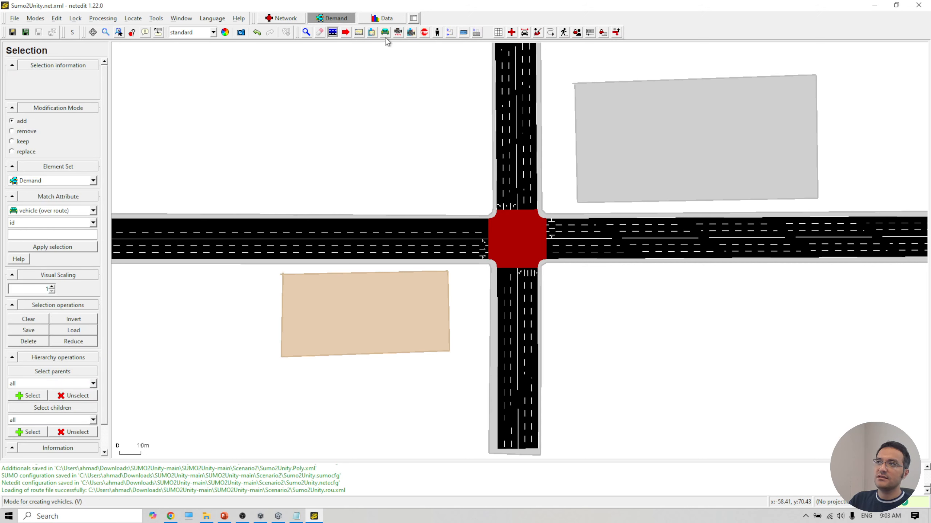
{"action": "left_click", "coordinate": [385, 33]}
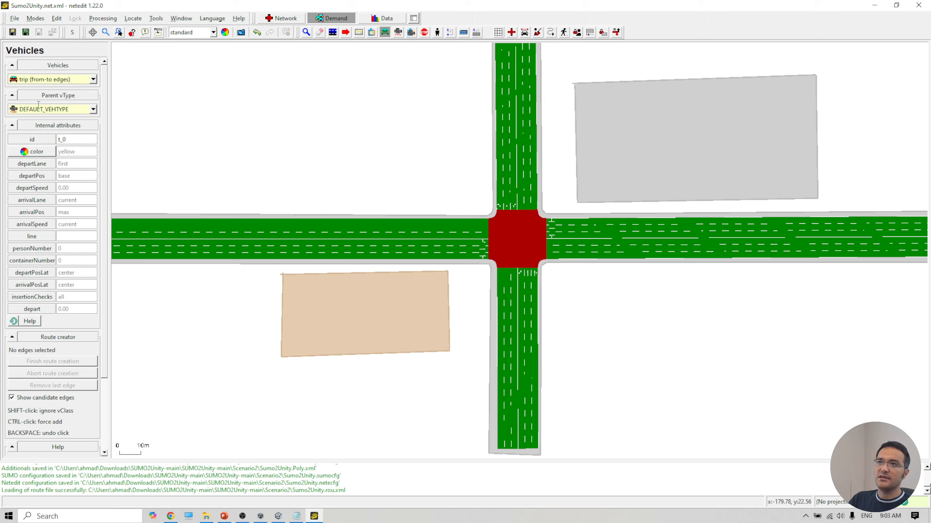
{"action": "left_click", "coordinate": [93, 113]}
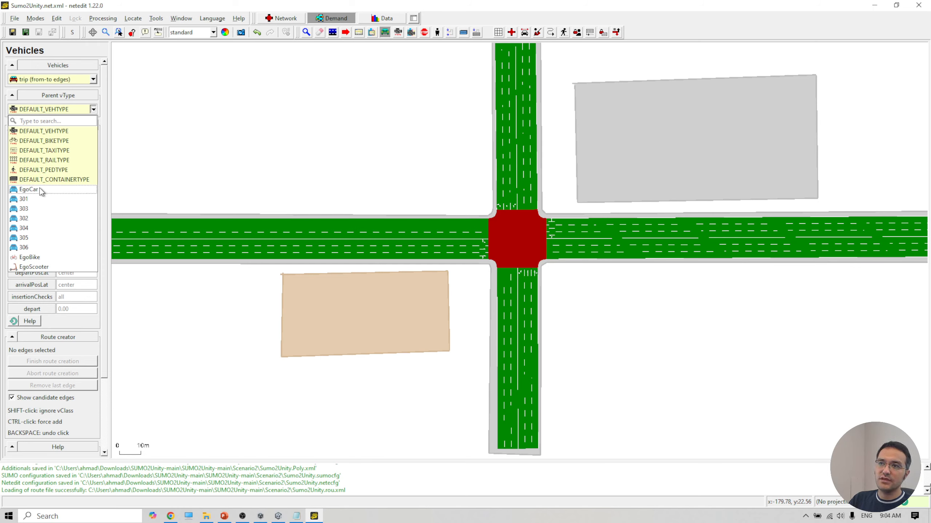
{"action": "left_click", "coordinate": [55, 192]}
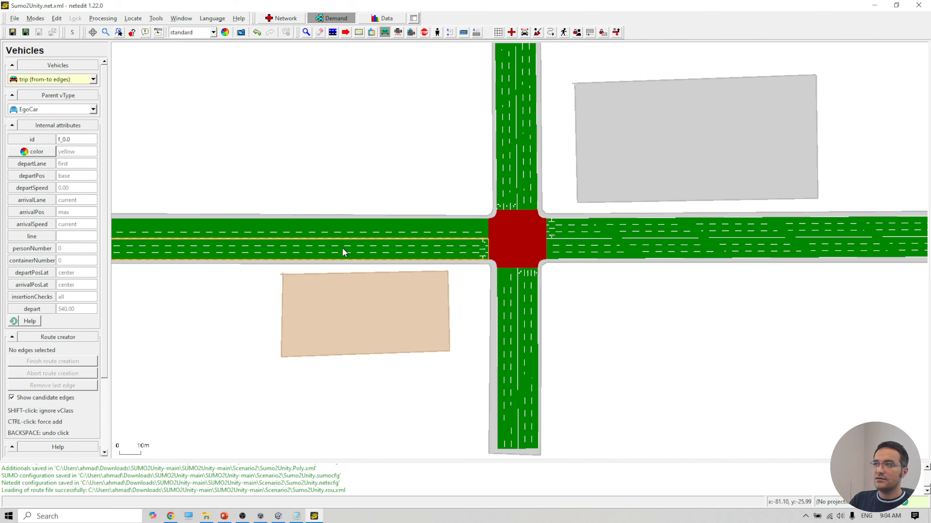
Step: Route the EgoCar trip from the western approach edge straight across to the eastern exit edge and finish the route creation
{"action": "left_click", "coordinate": [320, 250]}
{"action": "left_click", "coordinate": [627, 252]}
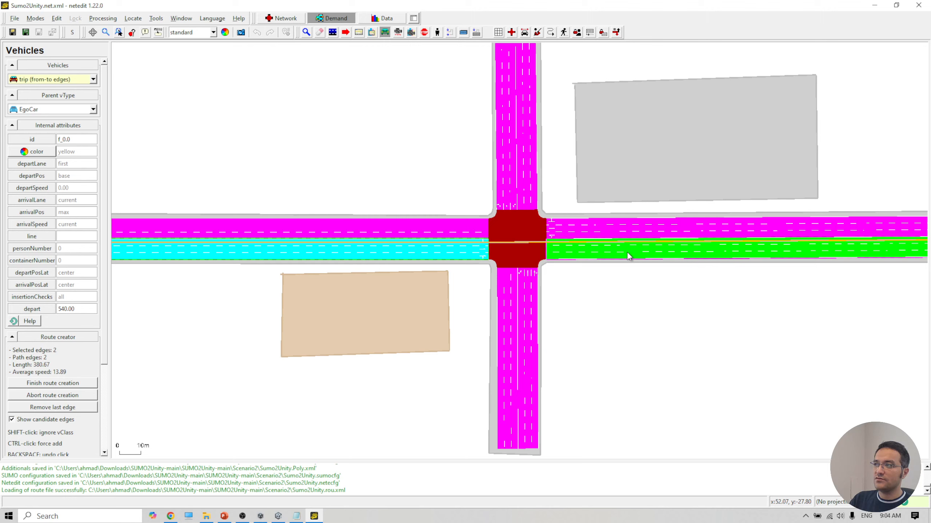
{"action": "scroll", "coordinate": [339, 257], "scroll_direction": "down", "scroll_amount": 1}
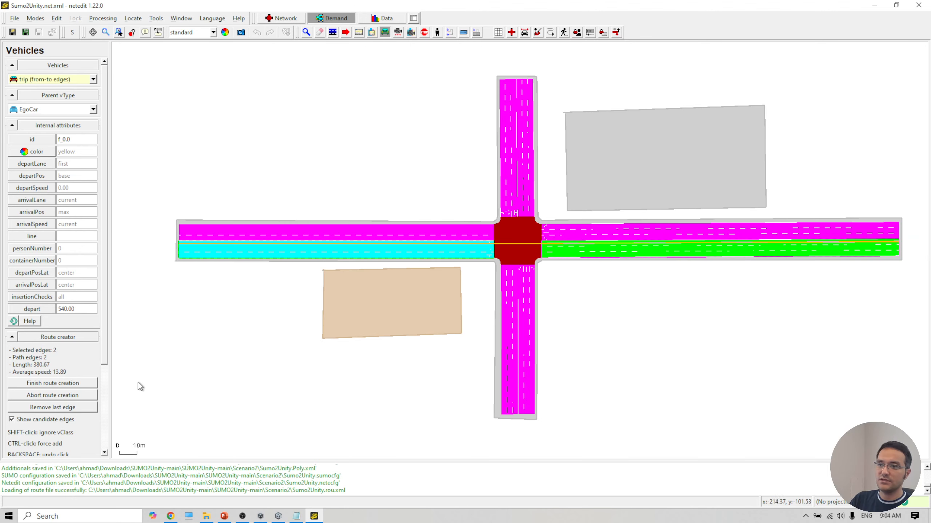
{"action": "left_click", "coordinate": [53, 385]}
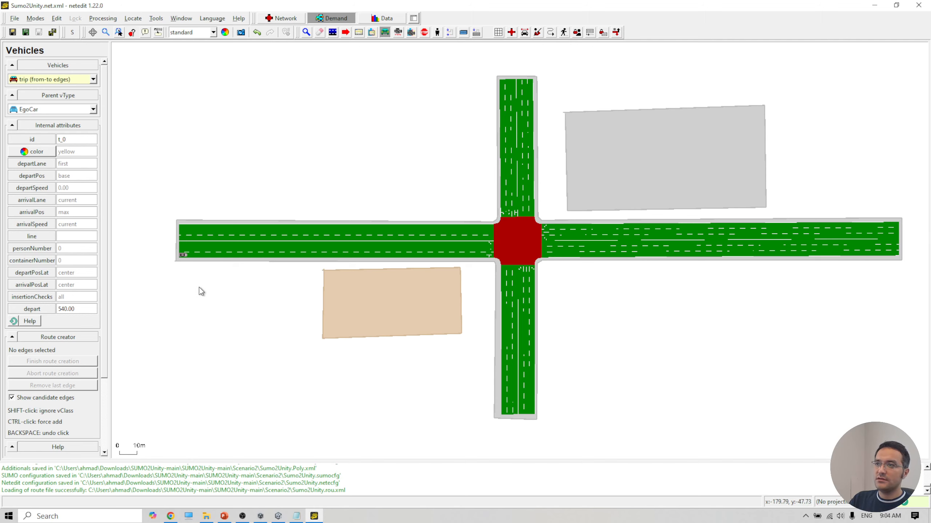
Step: Look over the EgoCar trip placed at the western approach and the rest of the intersection
{"action": "scroll", "coordinate": [196, 288], "scroll_direction": "up", "scroll_amount": 2}
{"action": "scroll", "coordinate": [130, 277], "scroll_direction": "down", "scroll_amount": 1}
{"action": "left_click_drag", "start_coordinate": [165, 294], "coordinate": [339, 287]}
{"action": "scroll", "coordinate": [322, 282], "scroll_direction": "up", "scroll_amount": 5}
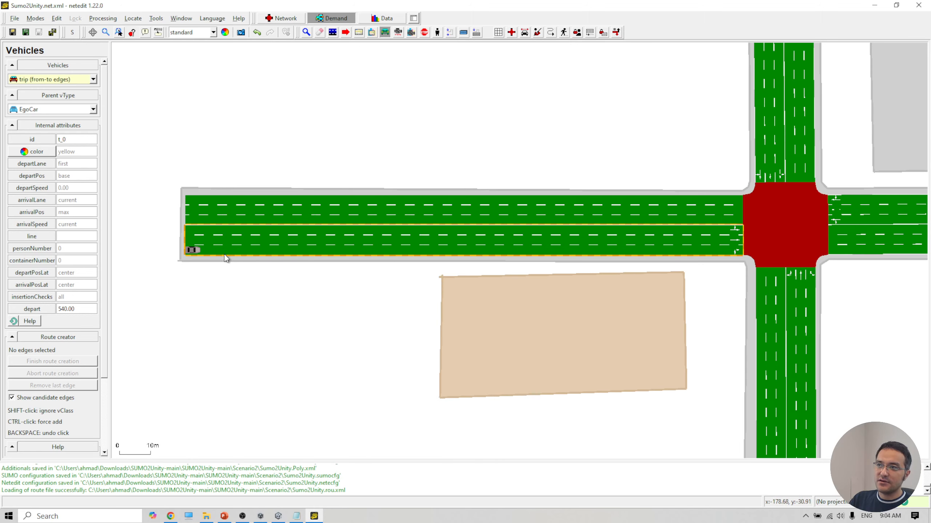
{"action": "scroll", "coordinate": [346, 323], "scroll_direction": "down", "scroll_amount": 4}
{"action": "left_click_drag", "start_coordinate": [291, 350], "coordinate": [165, 331]}
{"action": "left_click_drag", "start_coordinate": [645, 301], "coordinate": [577, 315]}
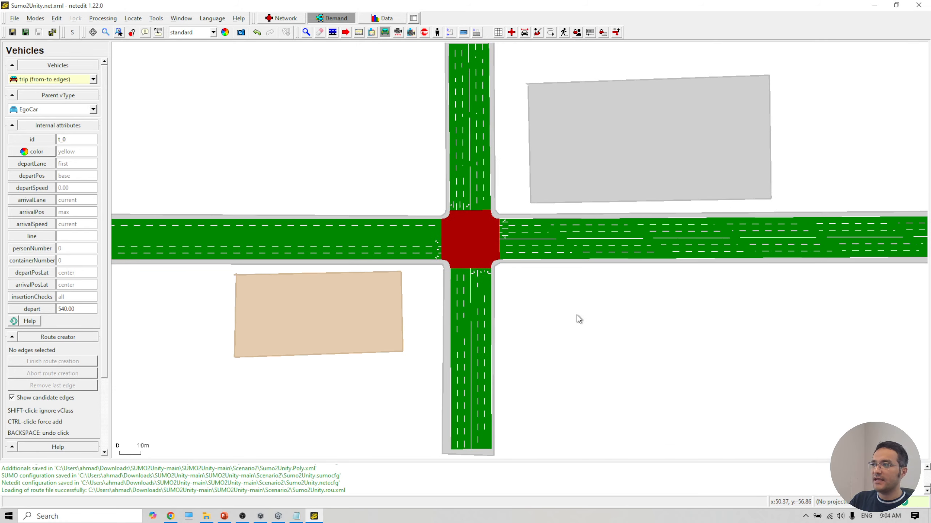
{"action": "scroll", "coordinate": [583, 330], "scroll_direction": "up", "scroll_amount": 5}
{"action": "scroll", "coordinate": [511, 292], "scroll_direction": "down", "scroll_amount": 4}
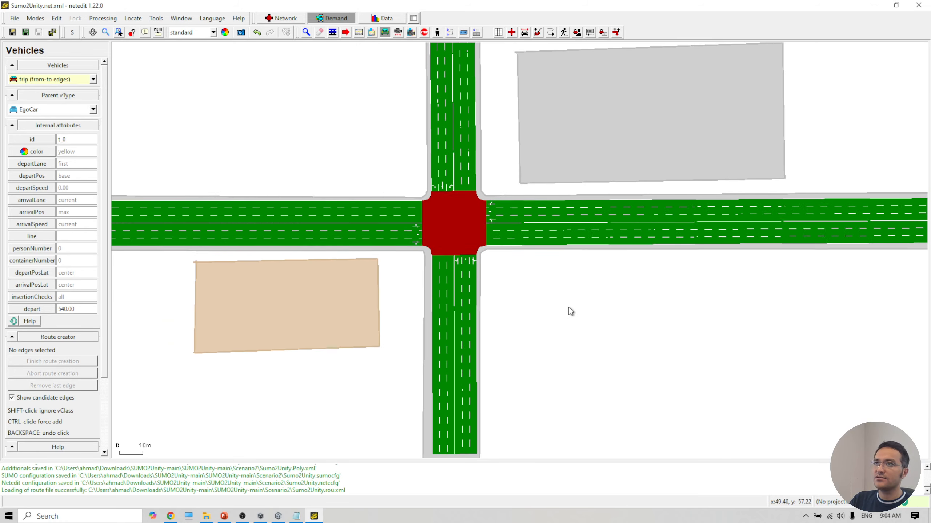
Step: Add a from-to edges flow with id f_1 and 500 vehicles per hour, routed from the southern approach to the western exit
{"action": "left_click", "coordinate": [93, 80]}
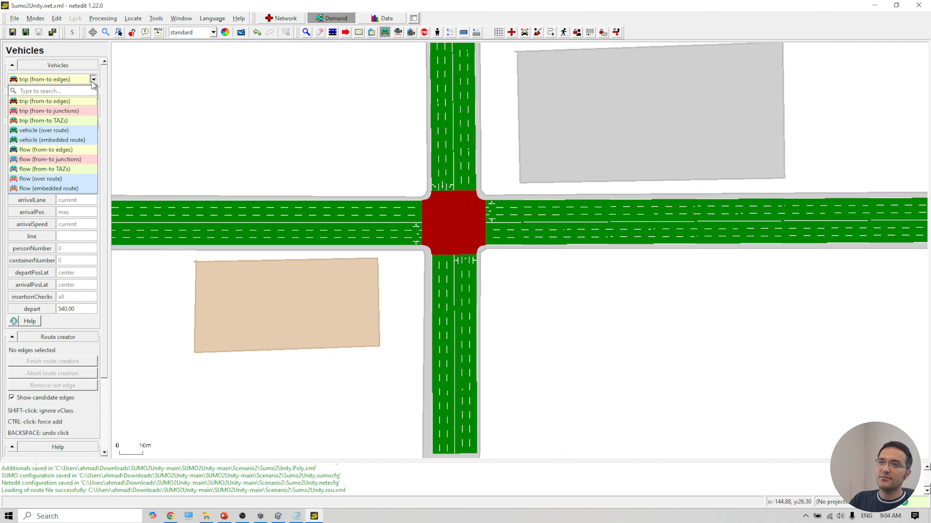
{"action": "left_click", "coordinate": [51, 153]}
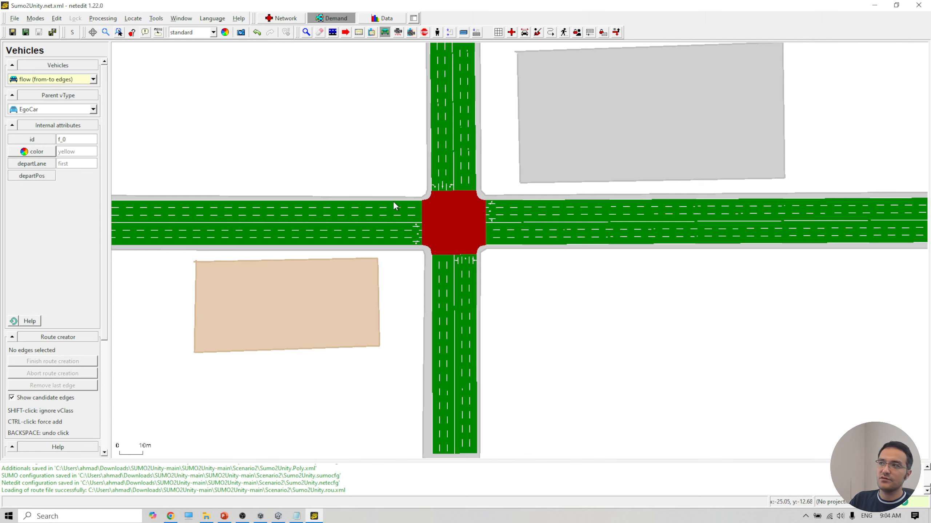
{"action": "scroll", "coordinate": [560, 246], "scroll_direction": "down", "scroll_amount": 1}
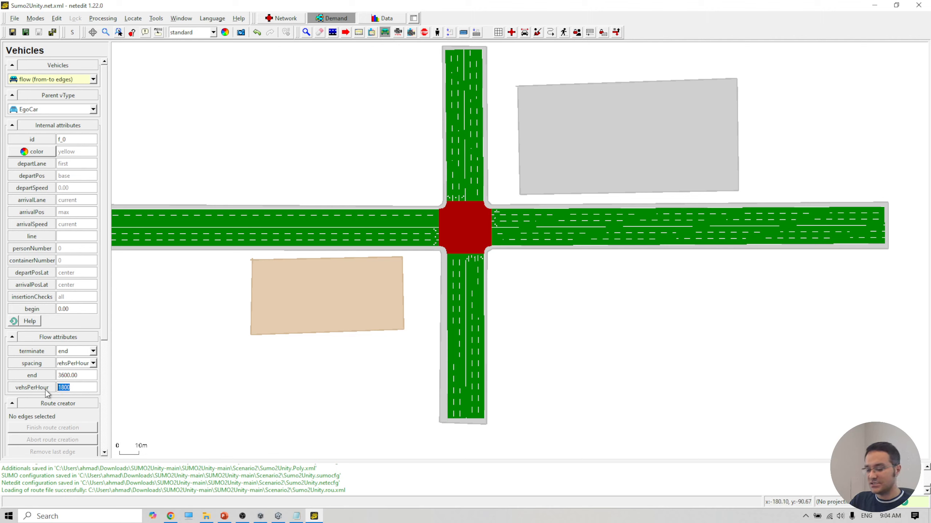
{"action": "type", "text": "500"}
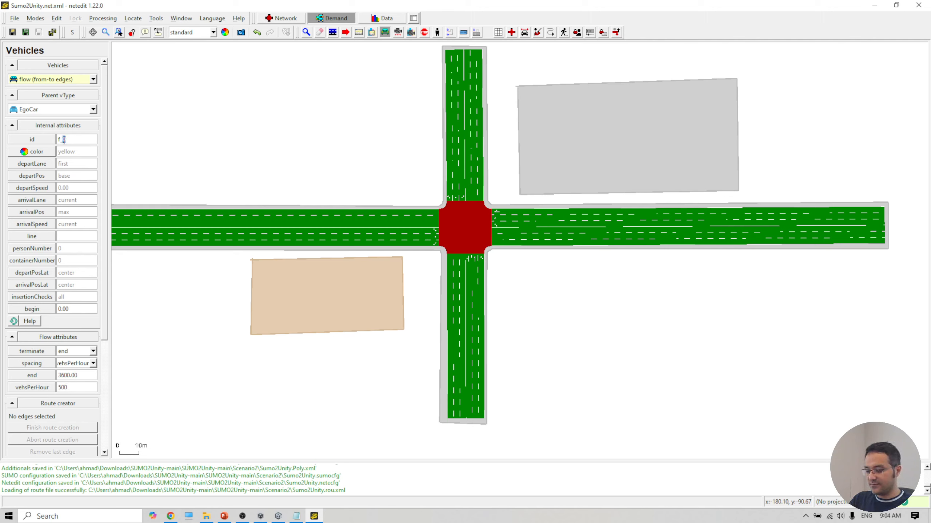
{"action": "left_click", "coordinate": [467, 324]}
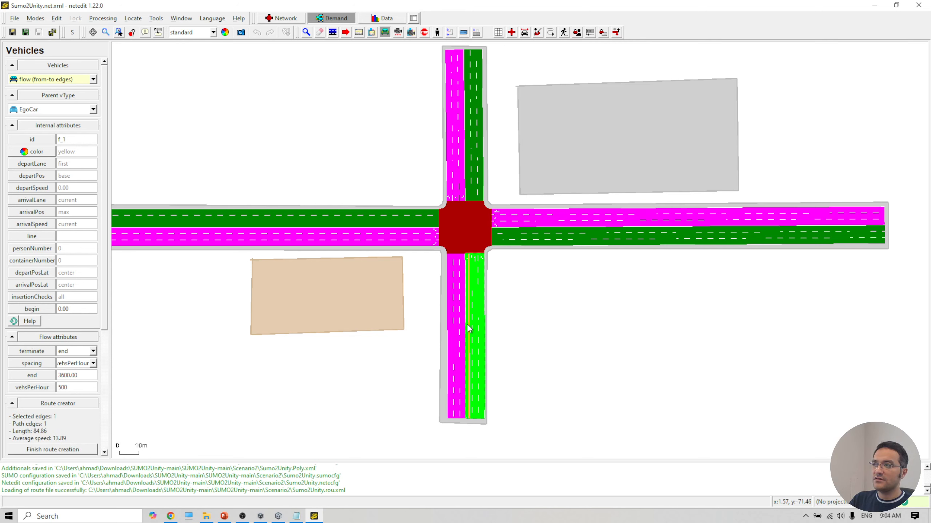
{"action": "left_click", "coordinate": [374, 221]}
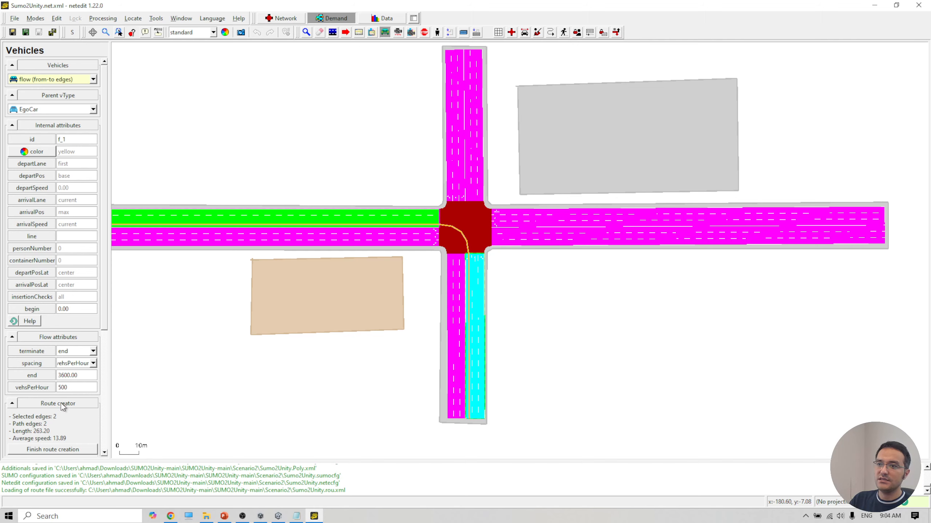
{"action": "left_click", "coordinate": [56, 449]}
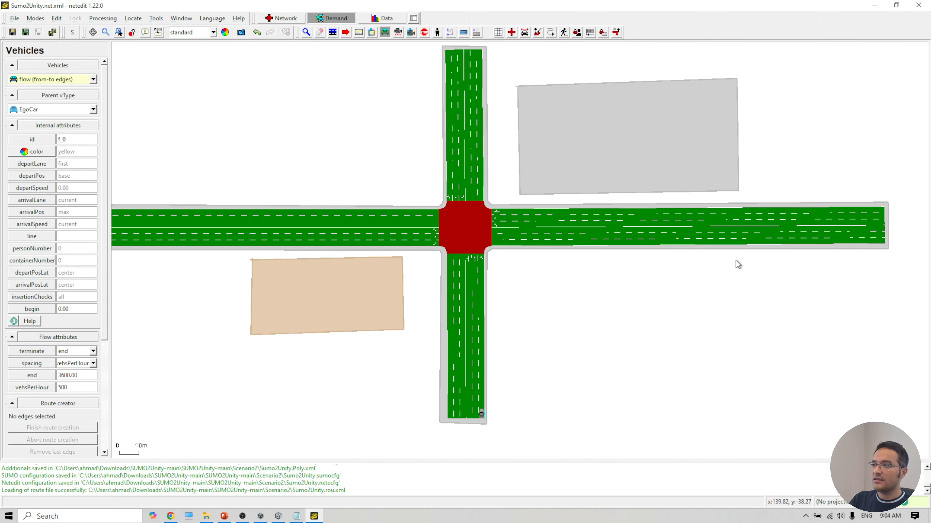
Step: Inspect the flow starting on the southern approach and set its vehicle type to 301
{"action": "scroll", "coordinate": [322, 318], "scroll_direction": "down", "scroll_amount": 3}
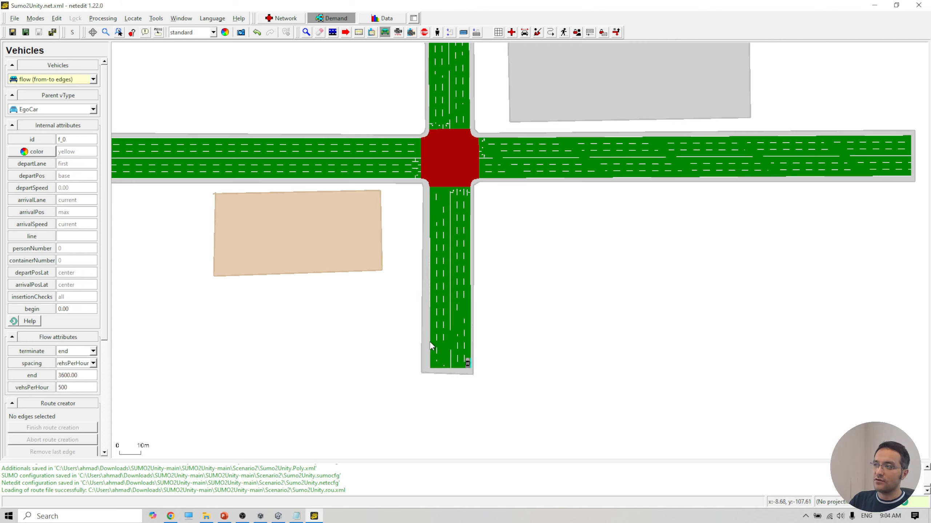
{"action": "scroll", "coordinate": [470, 362], "scroll_direction": "up", "scroll_amount": 5}
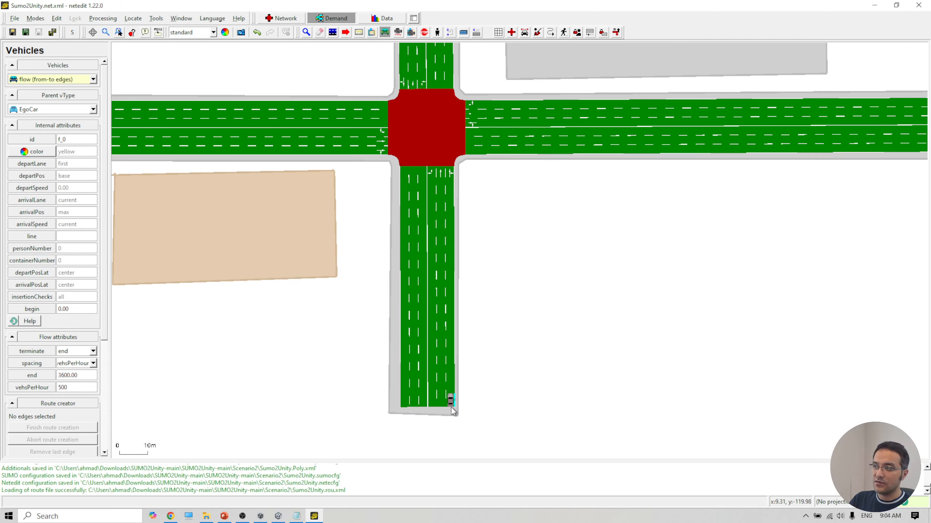
{"action": "scroll", "coordinate": [504, 289], "scroll_direction": "up", "scroll_amount": 2}
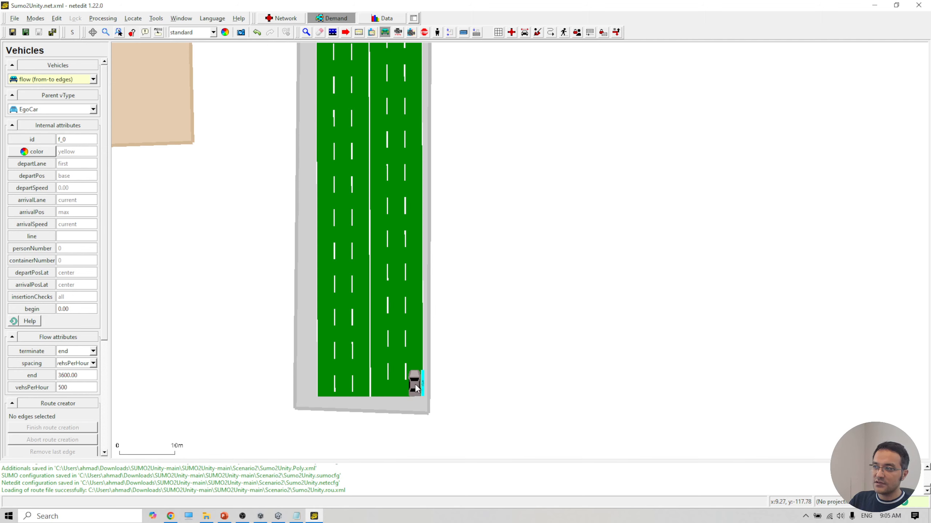
{"action": "scroll", "coordinate": [450, 274], "scroll_direction": "down", "scroll_amount": 3}
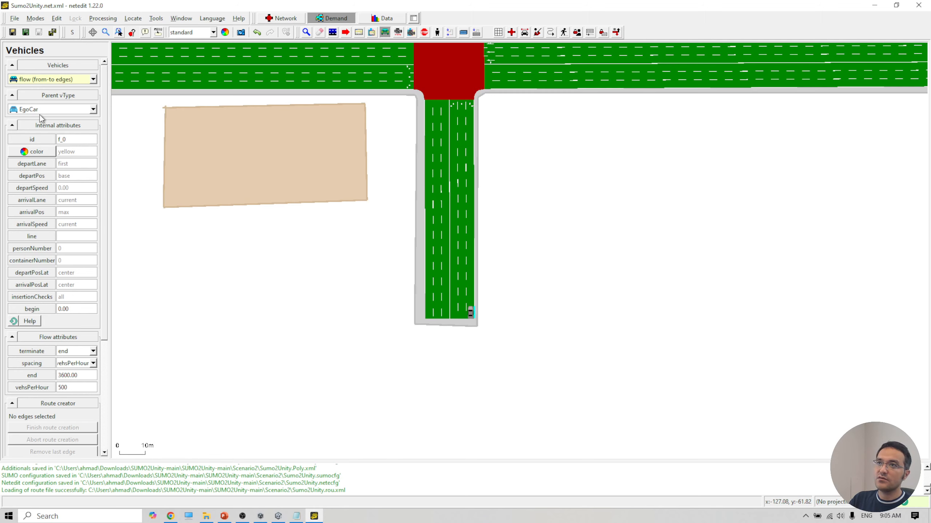
{"action": "left_click", "coordinate": [306, 32]}
{"action": "scroll", "coordinate": [549, 358], "scroll_direction": "up", "scroll_amount": 2}
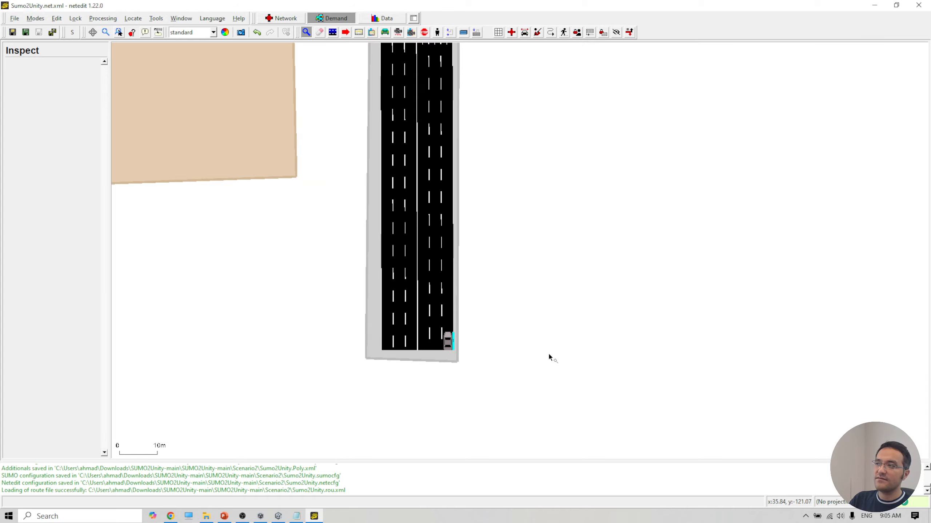
{"action": "scroll", "coordinate": [550, 356], "scroll_direction": "up", "scroll_amount": 2}
{"action": "left_click", "coordinate": [414, 383]}
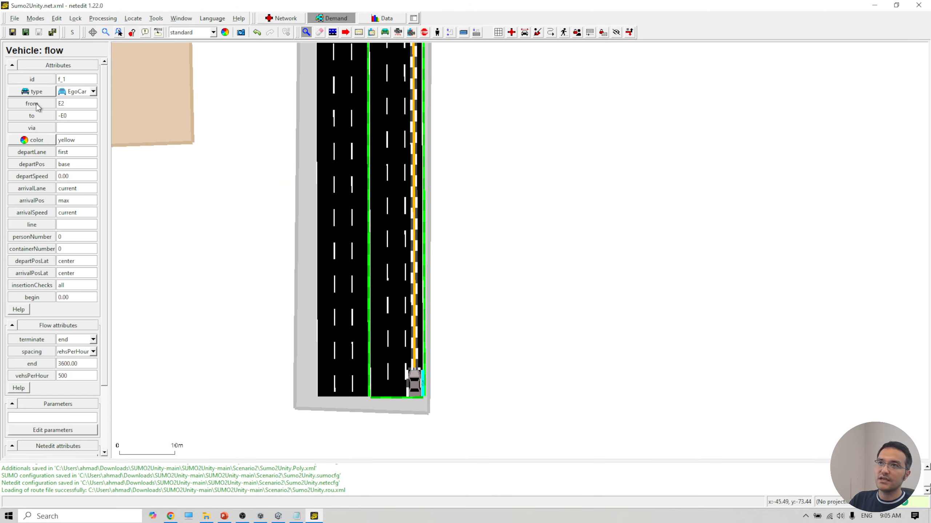
{"action": "left_click", "coordinate": [93, 91]}
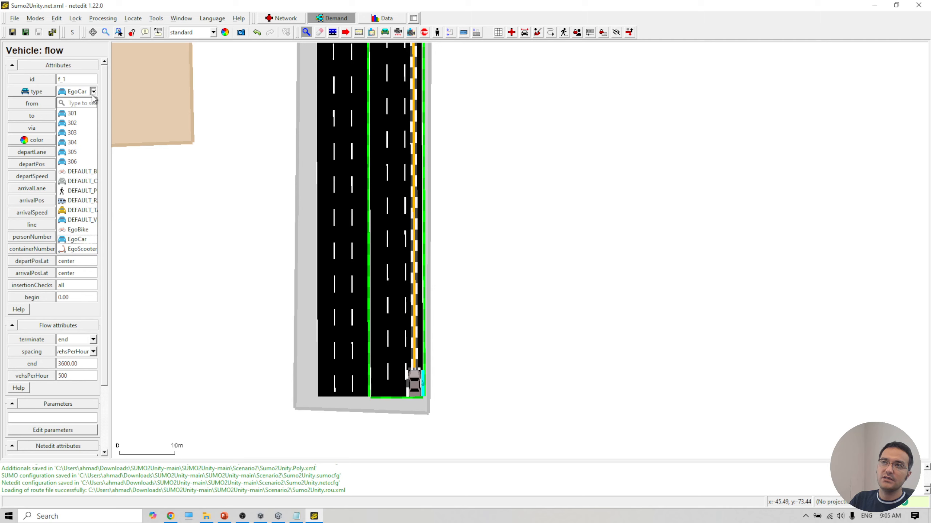
{"action": "left_click", "coordinate": [75, 114]}
Step: Save the demand elements together with the SUMO and netedit configurations
{"action": "scroll", "coordinate": [67, 439], "scroll_direction": "down", "scroll_amount": 1}
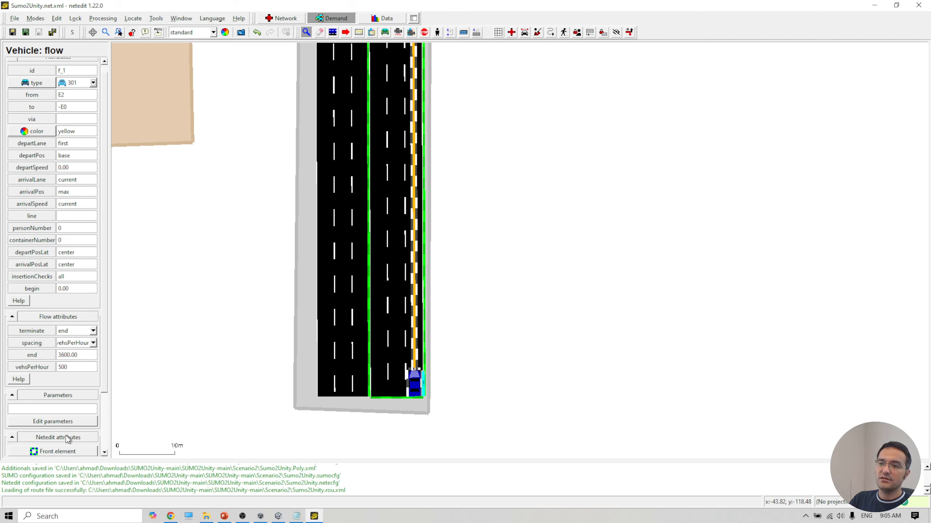
{"action": "scroll", "coordinate": [96, 420], "scroll_direction": "down", "scroll_amount": 1}
{"action": "scroll", "coordinate": [106, 393], "scroll_direction": "down", "scroll_amount": 2}
{"action": "scroll", "coordinate": [108, 377], "scroll_direction": "up", "scroll_amount": 3}
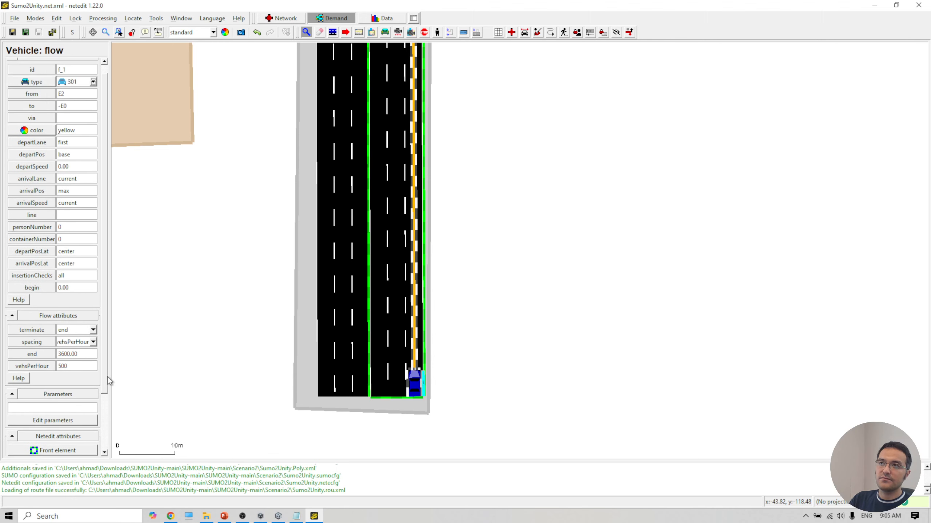
{"action": "left_click", "coordinate": [52, 32]}
{"action": "left_click", "coordinate": [63, 44]}
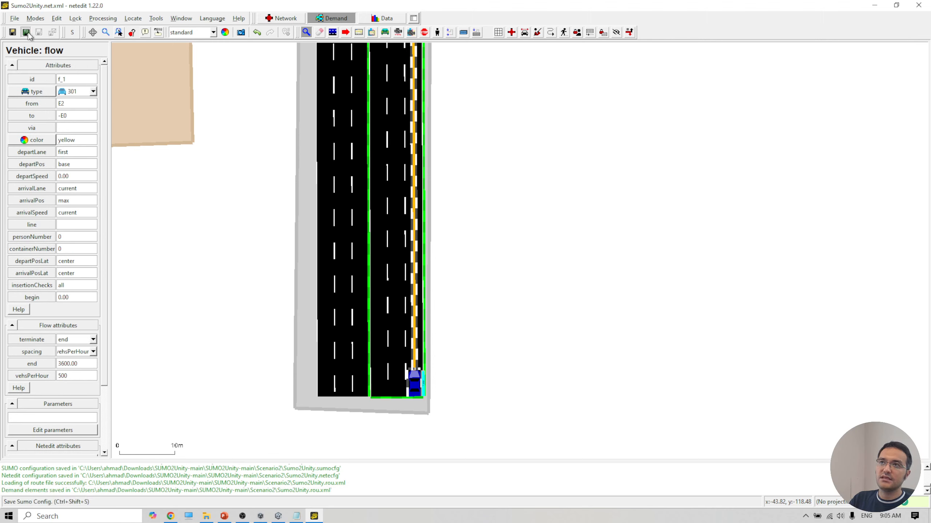
Step: Set up another from-to edges flow with vehicle type 302 and id f_2
{"action": "scroll", "coordinate": [538, 238], "scroll_direction": "down", "scroll_amount": 3}
{"action": "left_click_drag", "start_coordinate": [533, 285], "coordinate": [206, 379]}
{"action": "scroll", "coordinate": [606, 234], "scroll_direction": "up", "scroll_amount": 10}
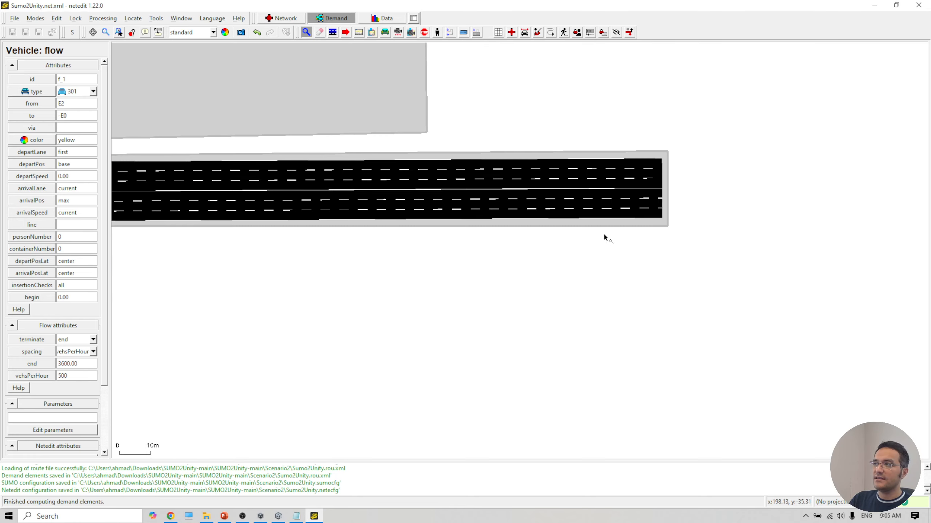
{"action": "left_click_drag", "start_coordinate": [647, 246], "coordinate": [493, 329]}
{"action": "scroll", "coordinate": [524, 220], "scroll_direction": "up", "scroll_amount": 1}
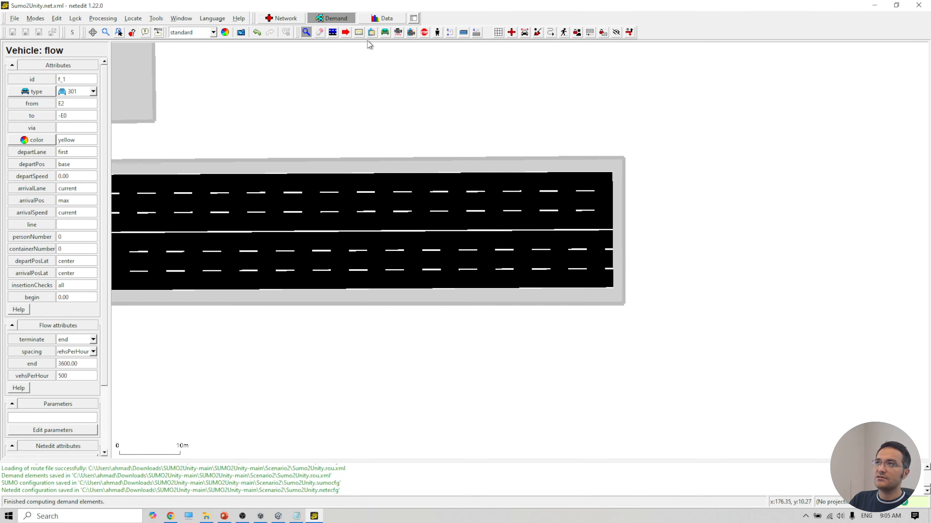
{"action": "left_click", "coordinate": [385, 33]}
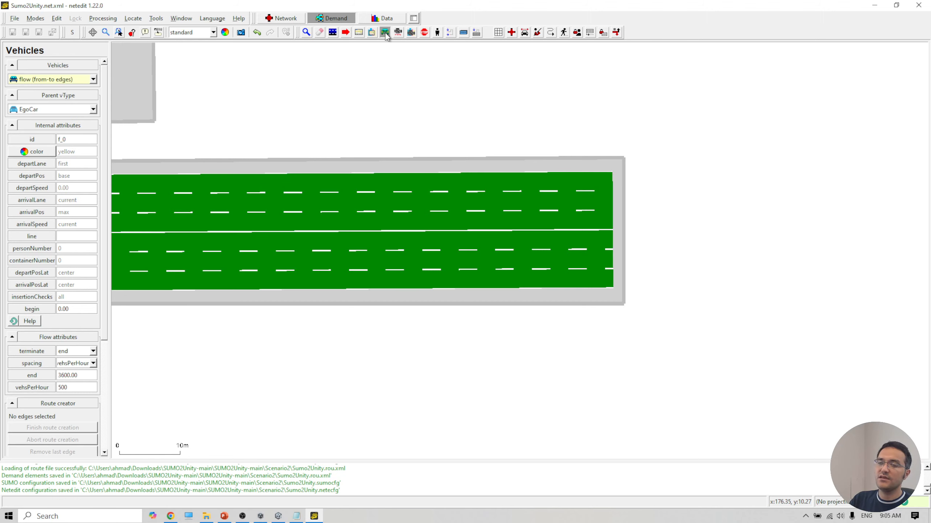
{"action": "left_click", "coordinate": [94, 110]}
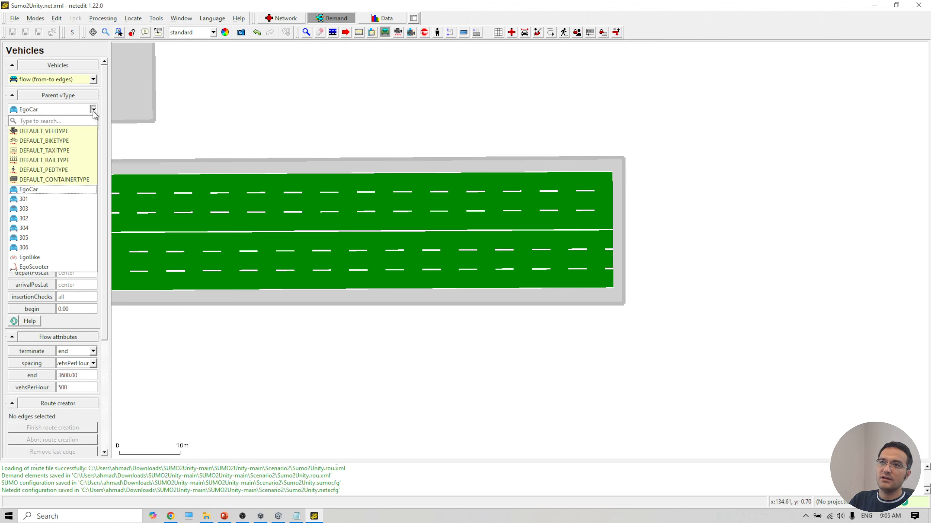
{"action": "left_click", "coordinate": [51, 219]}
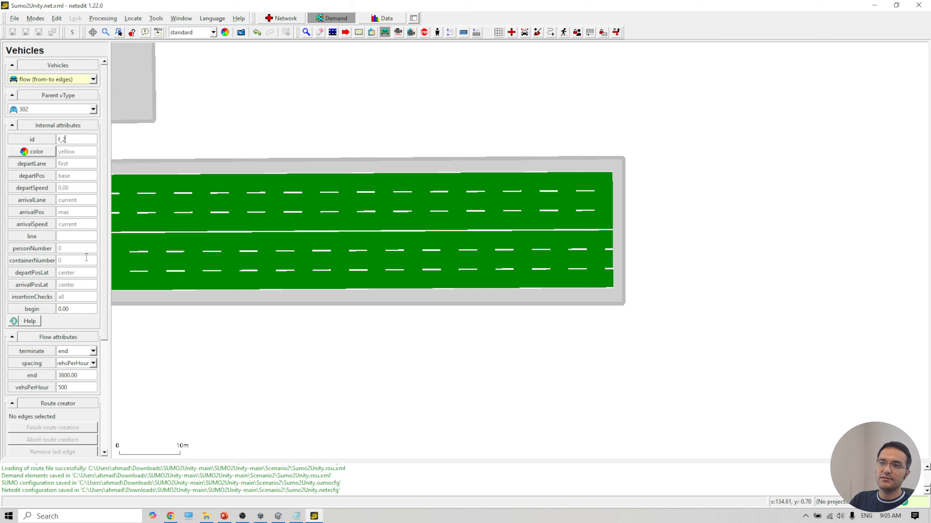
Step: Route flow f_2 from the eastern approach edge to the northern exit edge and finish the route creation
{"action": "left_click", "coordinate": [564, 220]}
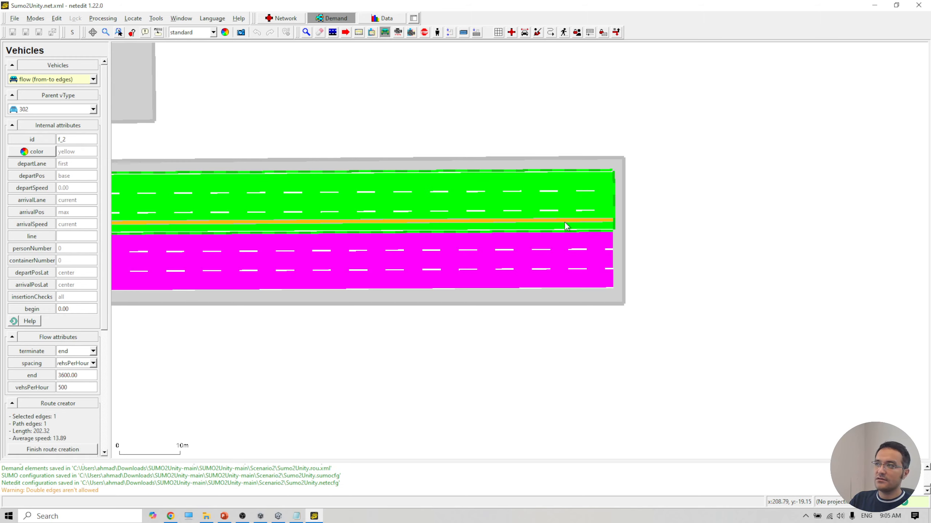
{"action": "scroll", "coordinate": [296, 209], "scroll_direction": "down", "scroll_amount": 6}
{"action": "left_click", "coordinate": [305, 187]}
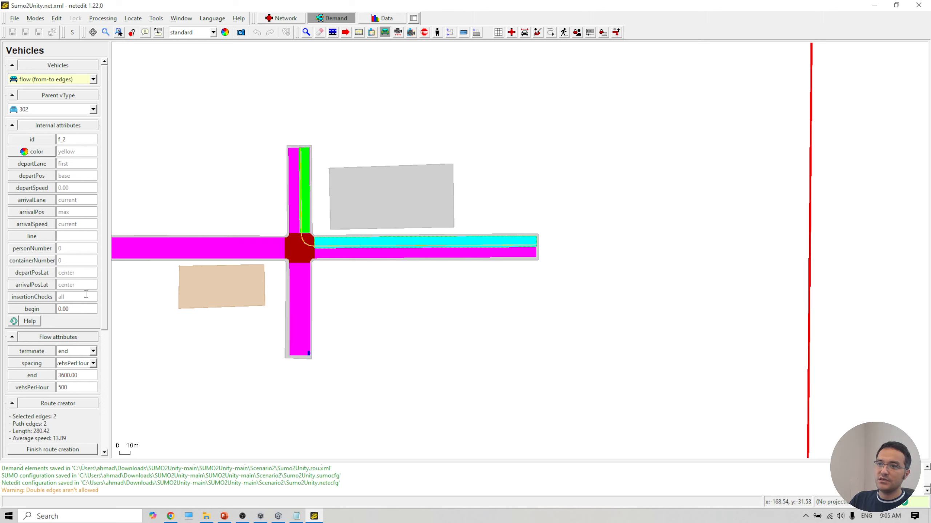
{"action": "left_click", "coordinate": [51, 449]}
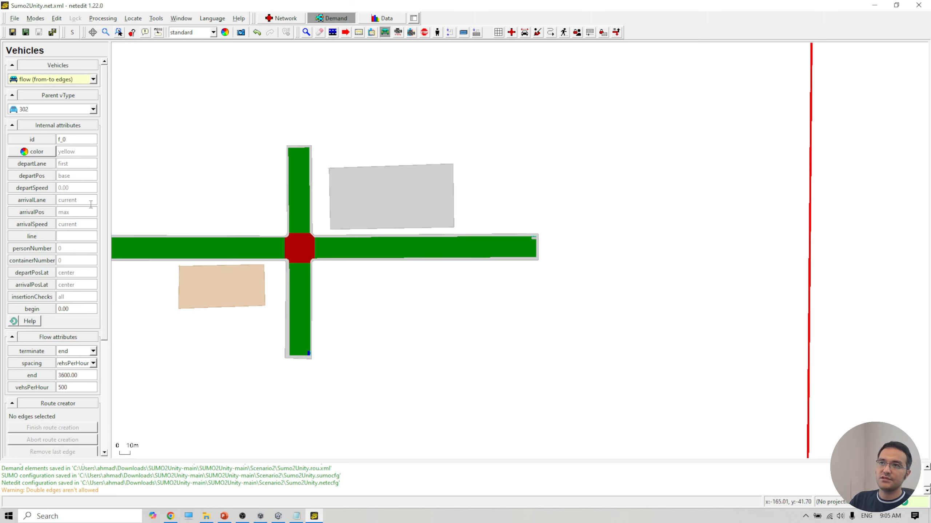
Step: Set up a third from-to edges flow with vehicle type 303 and id f_3
{"action": "scroll", "coordinate": [265, 221], "scroll_direction": "up", "scroll_amount": 3}
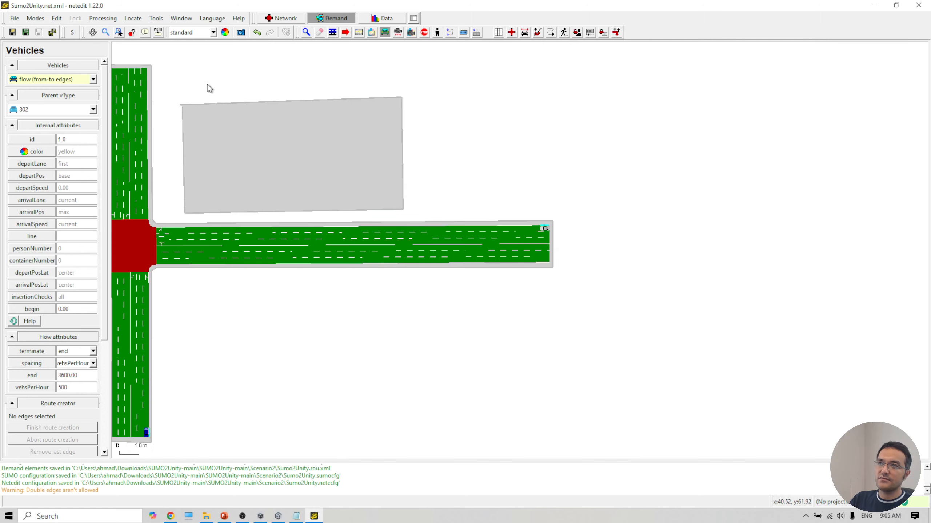
{"action": "left_click_drag", "start_coordinate": [207, 85], "coordinate": [522, 125]}
{"action": "left_click", "coordinate": [387, 154]}
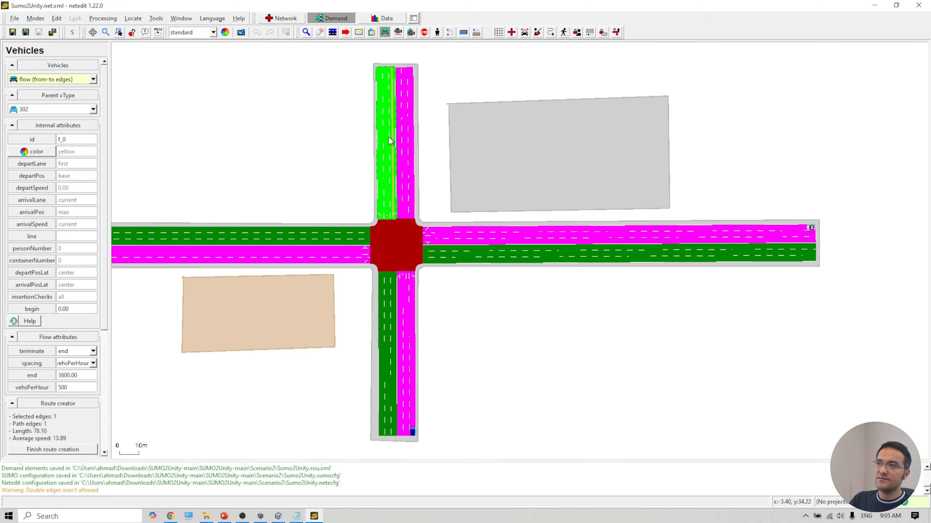
{"action": "left_click", "coordinate": [466, 257]}
{"action": "left_click", "coordinate": [94, 110]}
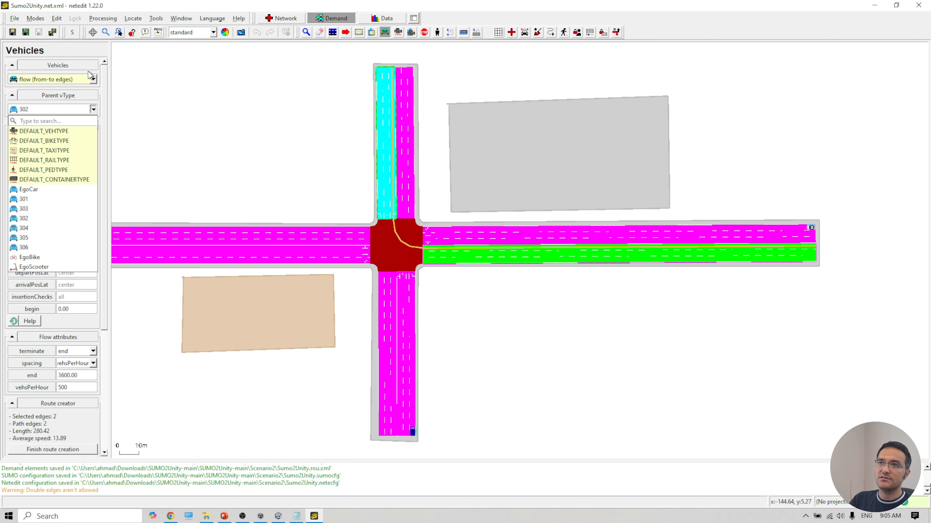
{"action": "left_click", "coordinate": [38, 212]}
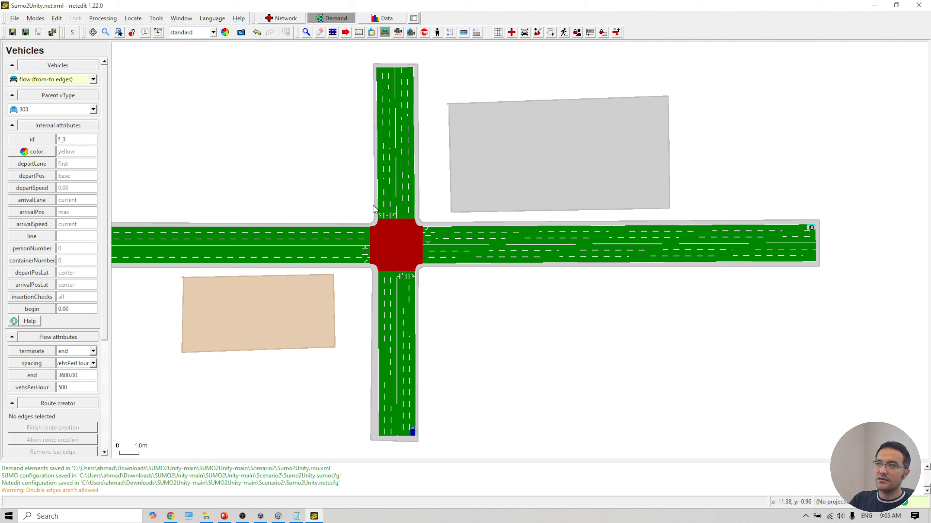
Step: Route flow f_3 from the northern approach to the eastern exit, finish the route, and save the demand elements and configurations
{"action": "left_click", "coordinate": [443, 261]}
{"action": "left_click", "coordinate": [443, 261]}
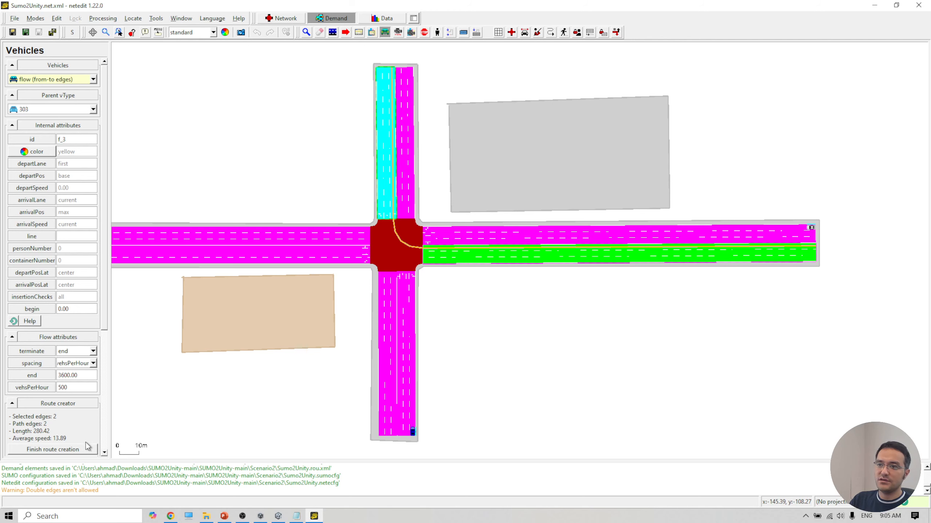
{"action": "left_click", "coordinate": [66, 449]}
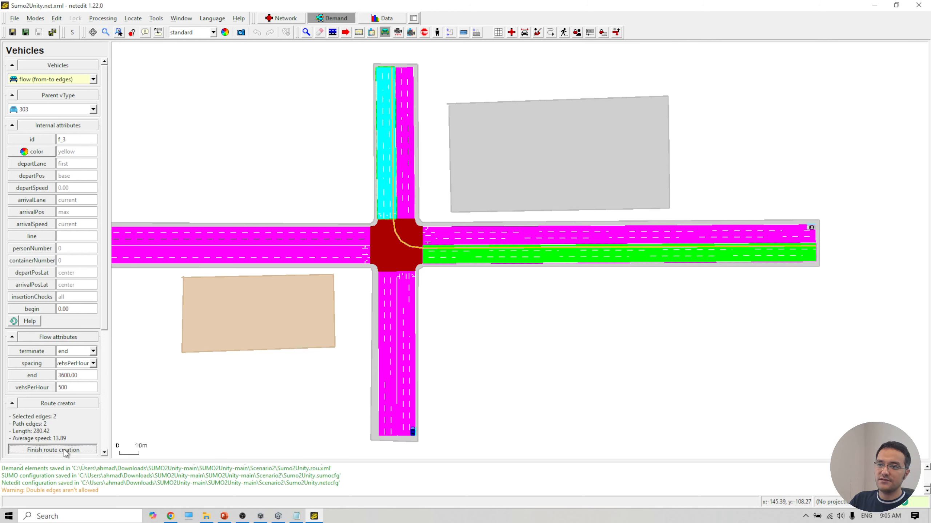
{"action": "left_click", "coordinate": [52, 33]}
{"action": "left_click", "coordinate": [63, 44]}
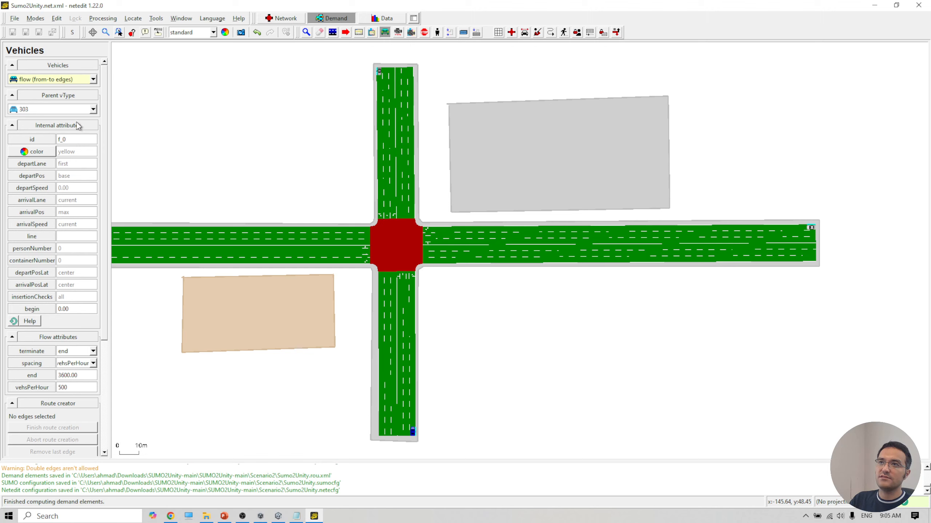
Step: Switch to Unity, add a 3D cube on the western approach road's outer lane, and lower it to Y 0.5
{"action": "left_click", "coordinate": [284, 518]}
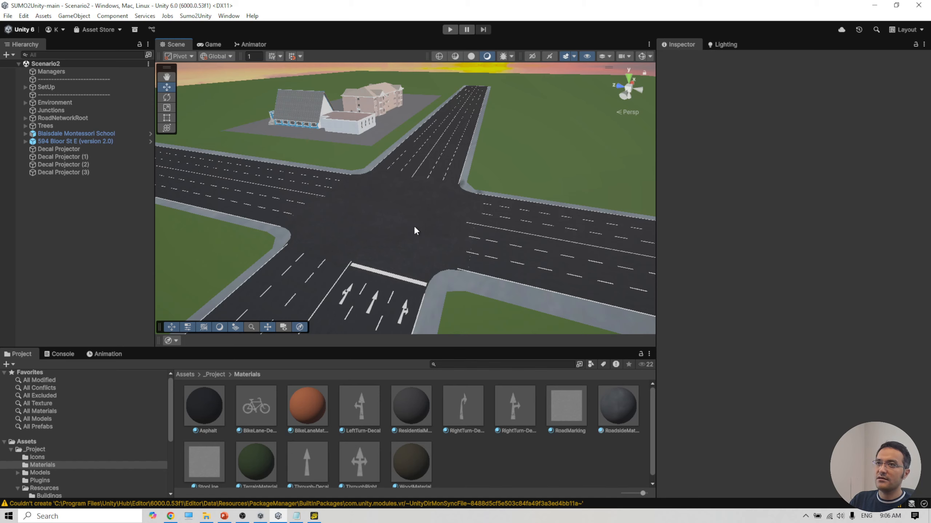
{"action": "left_click_drag", "start_coordinate": [409, 251], "coordinate": [487, 216]}
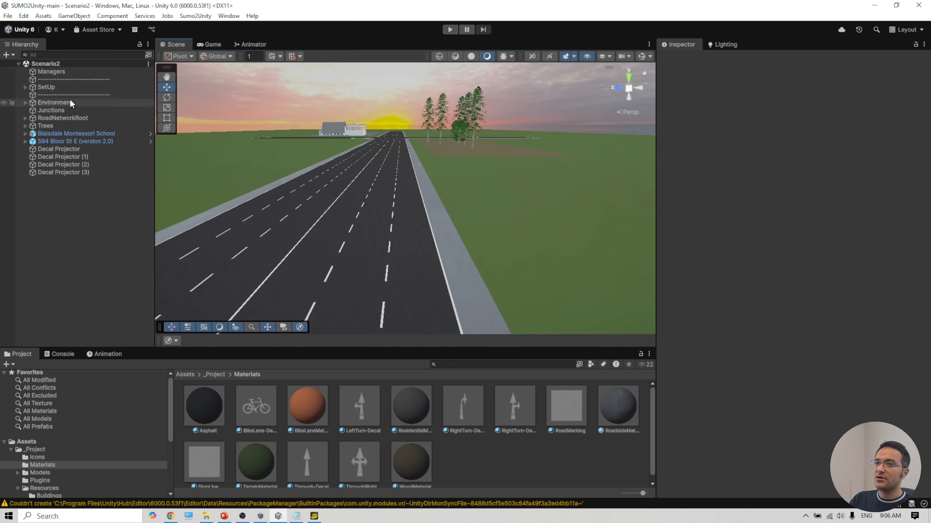
{"action": "left_click_drag", "start_coordinate": [423, 278], "coordinate": [474, 152]}
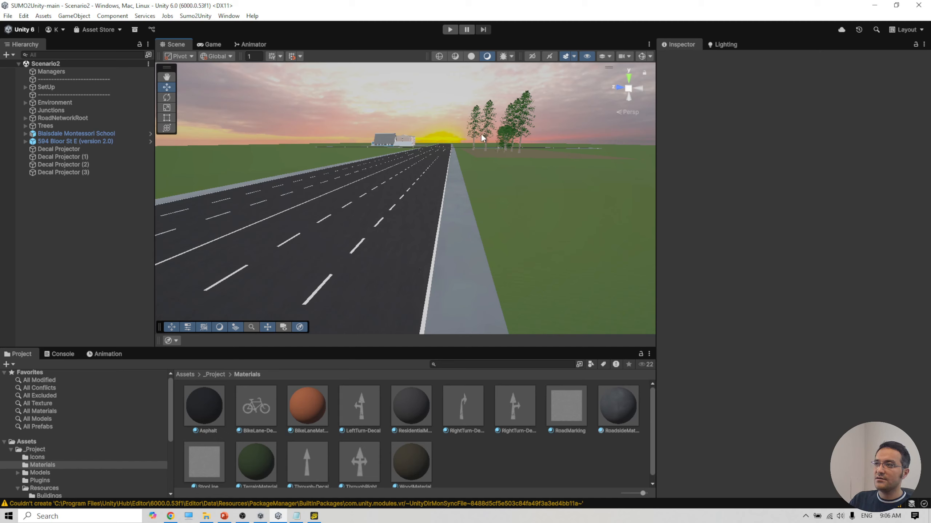
{"action": "right_click", "coordinate": [70, 207]}
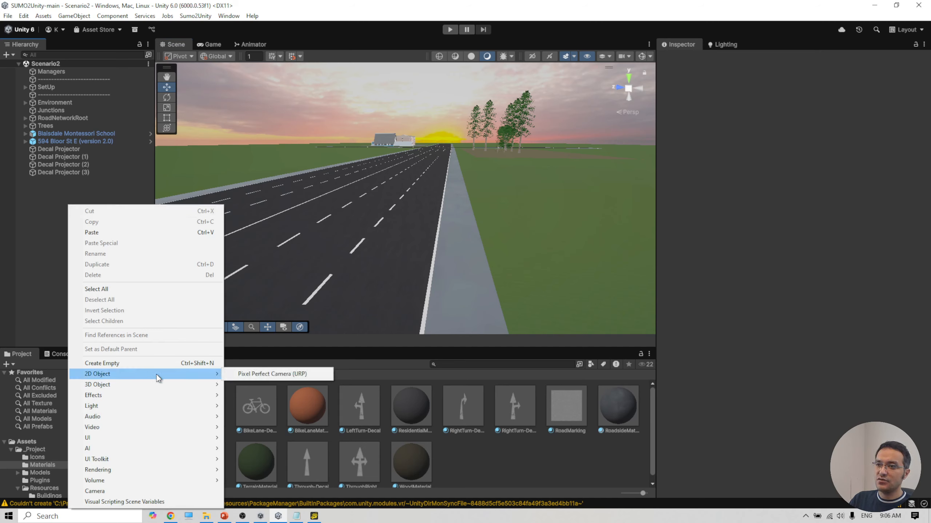
{"action": "mouse_move", "coordinate": [166, 385]}
{"action": "left_click", "coordinate": [242, 385]}
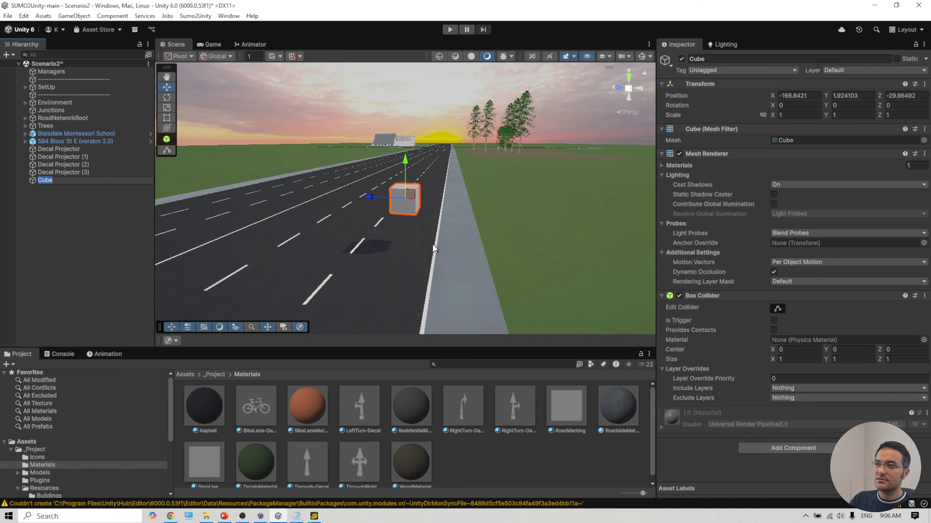
{"action": "left_click_drag", "start_coordinate": [406, 167], "coordinate": [410, 201]}
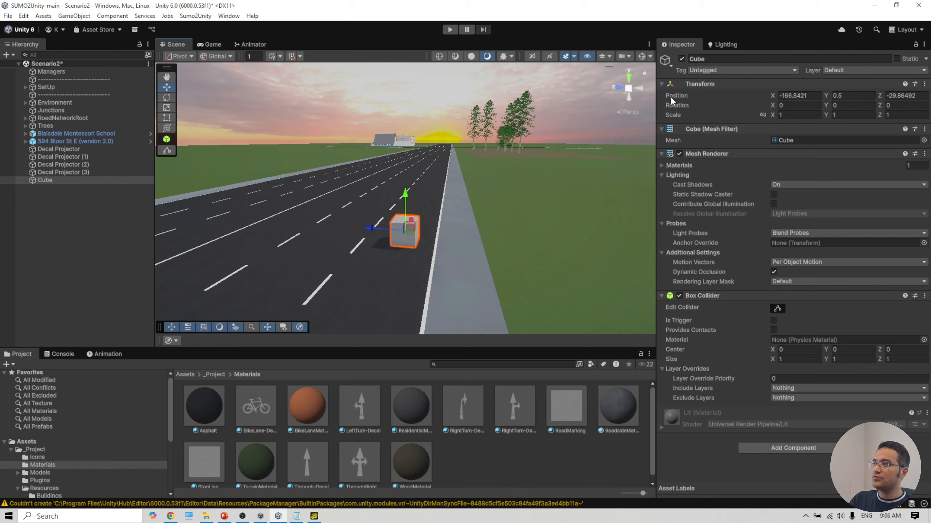
Step: Copy the cube's X position, -166.8421, into the X value of the Managers object's Ego Vehicle Initial Position
{"action": "left_click", "coordinate": [811, 96]}
{"action": "key", "text": "ctrl+c"}
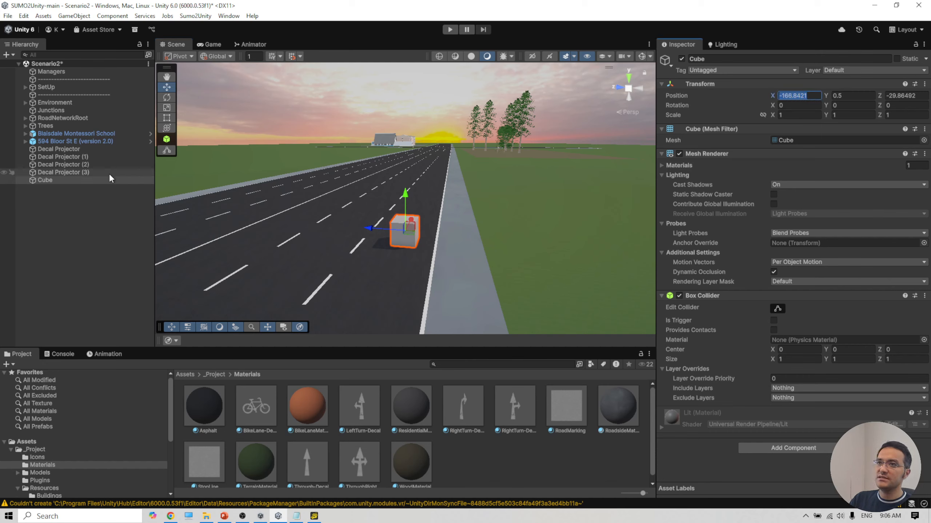
{"action": "left_click", "coordinate": [51, 71]}
{"action": "left_click", "coordinate": [795, 160]}
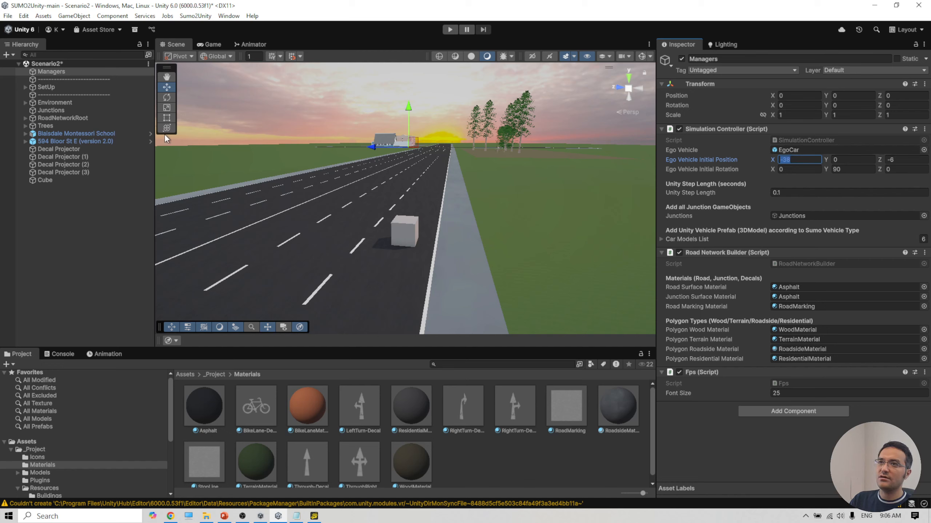
{"action": "key", "text": "ctrl+v"}
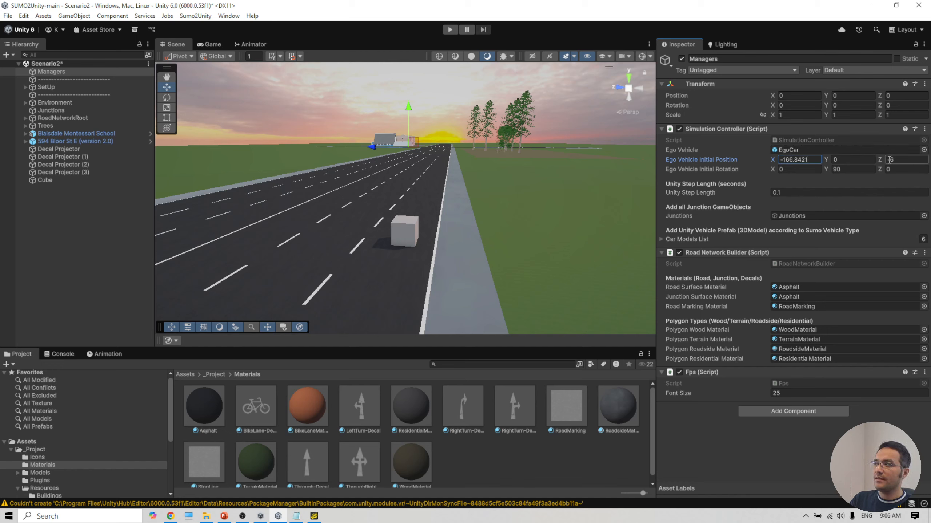
Step: Set the Ego Vehicle Initial Position Z on Managers to the cube's -29.86492, and delete the cube from the scene
{"action": "left_click", "coordinate": [55, 181]}
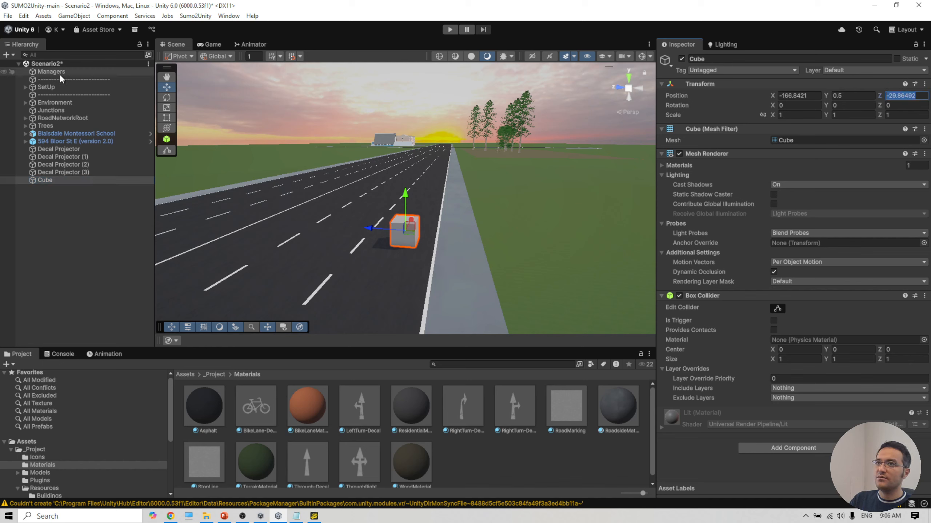
{"action": "left_click", "coordinate": [81, 72]}
{"action": "left_click", "coordinate": [895, 159]}
{"action": "type", "text": "-29.86492"}
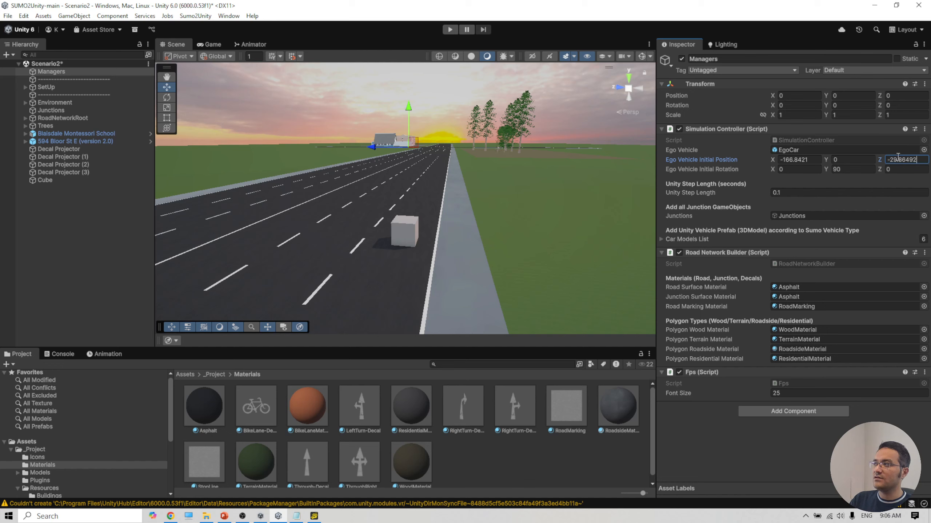
{"action": "left_click", "coordinate": [405, 228]}
{"action": "key", "text": "Delete"}
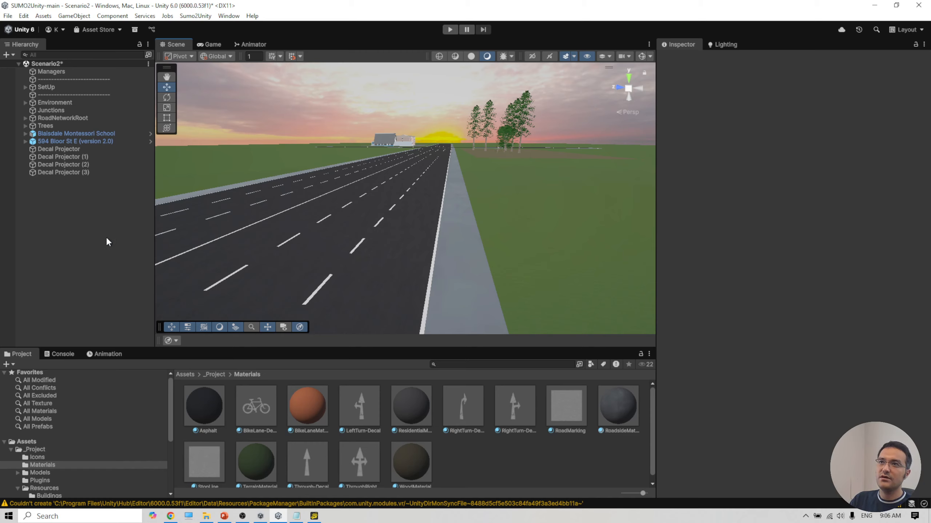
Step: Switch to File Explorer, run Sumo2UnityTool.exe from the Scenario2 folder despite the SmartScreen block, and start the simulation with its default settings
{"action": "left_click", "coordinate": [206, 516]}
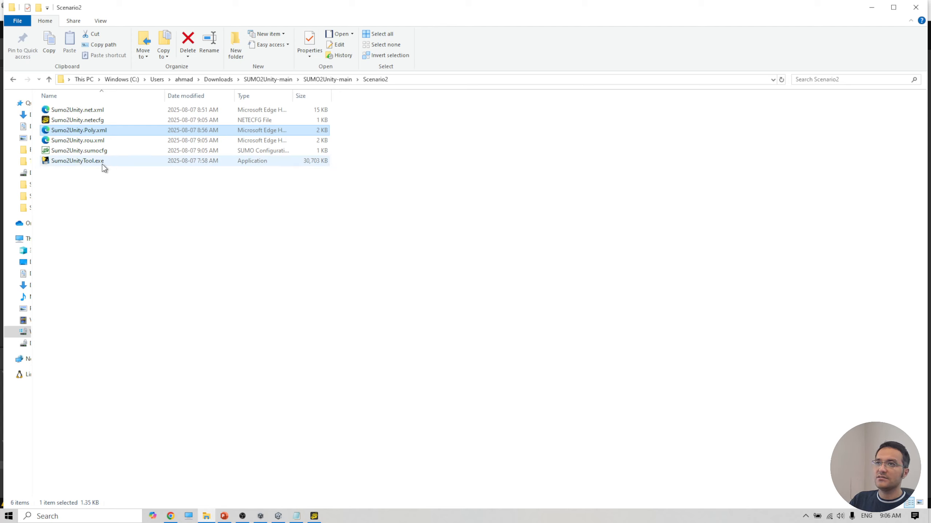
{"action": "double_click", "coordinate": [103, 165]}
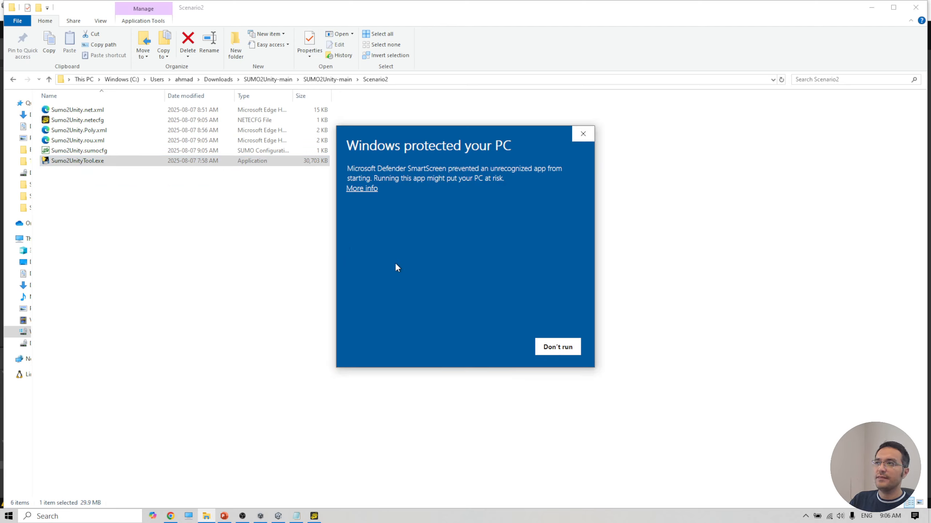
{"action": "left_click", "coordinate": [362, 188]}
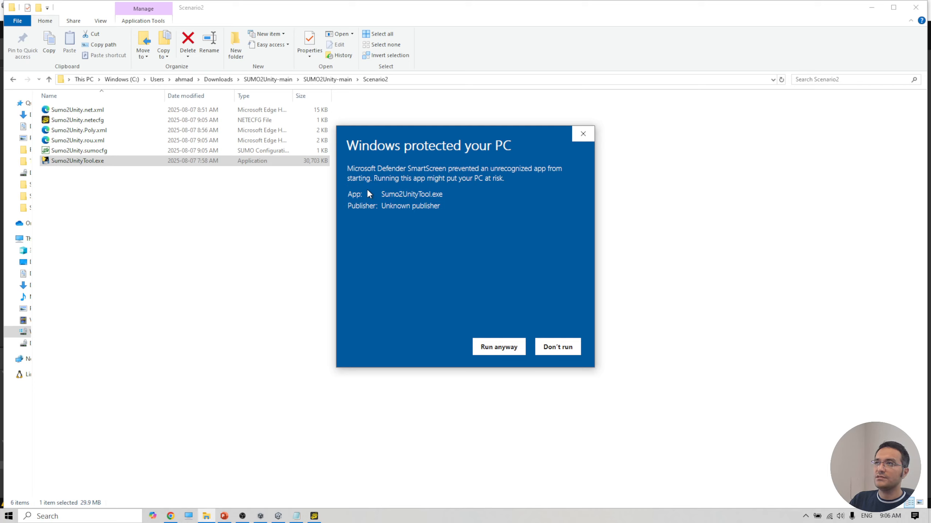
{"action": "left_click", "coordinate": [498, 347]}
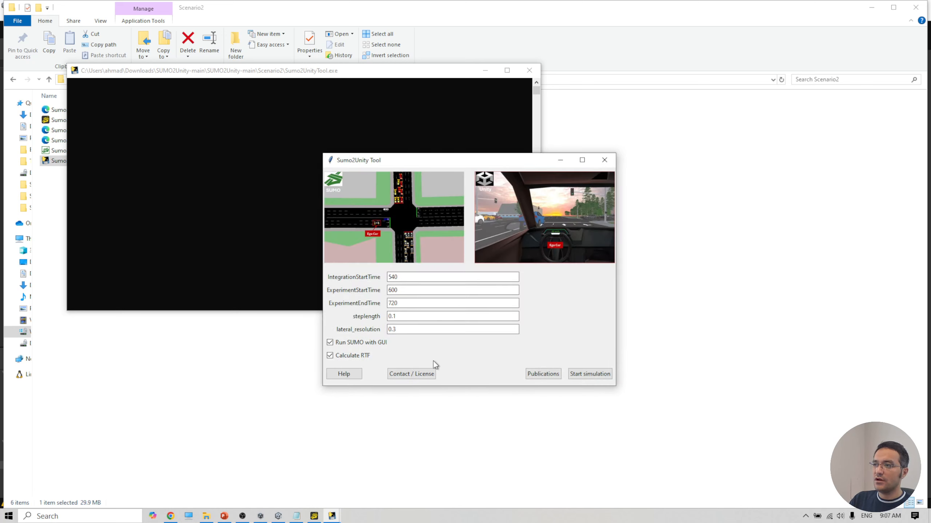
{"action": "left_click", "coordinate": [579, 380]}
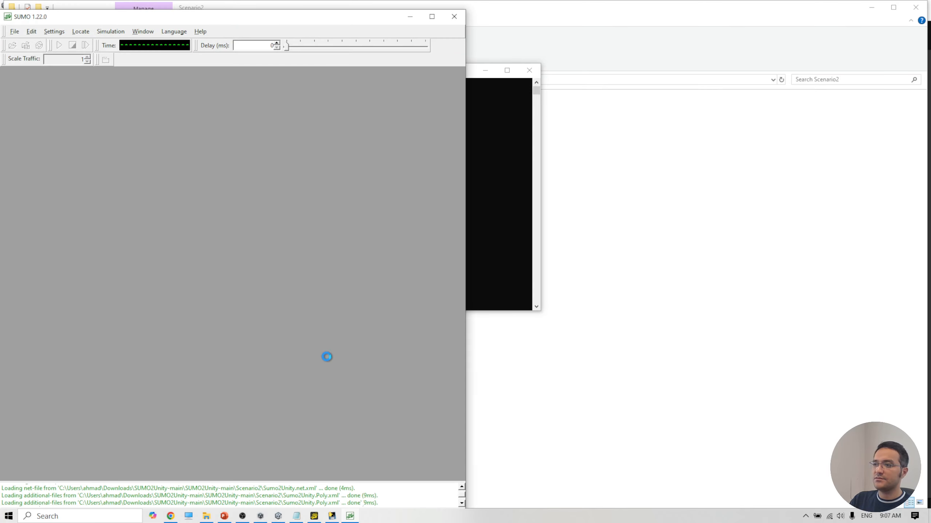
Step: Run the SUMO simulation, arrange SUMO and Unity side by side, and enter Play mode in Unity
{"action": "mouse_move", "coordinate": [279, 520]}
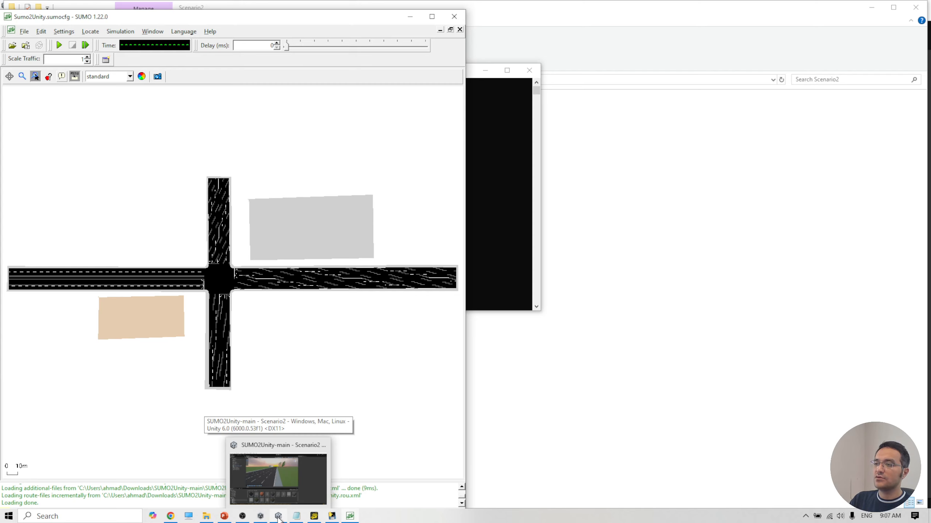
{"action": "left_click", "coordinate": [59, 46]}
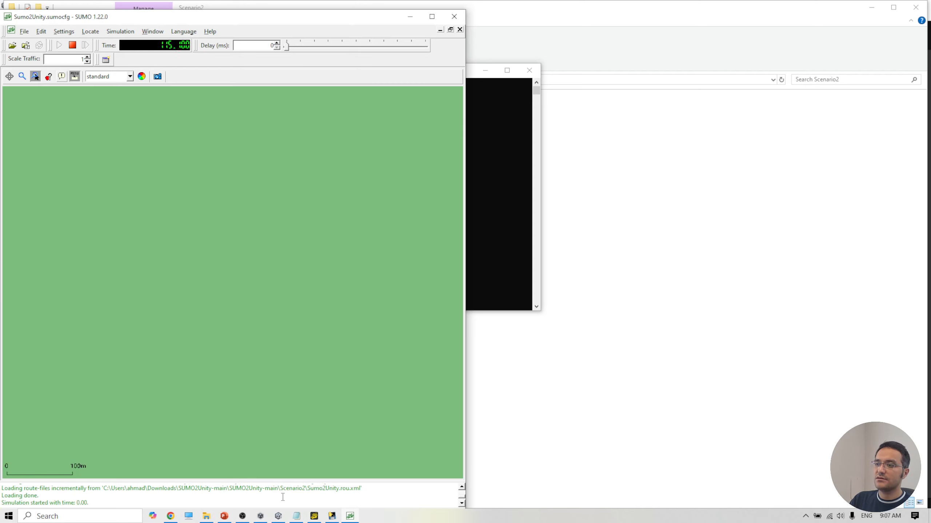
{"action": "left_click", "coordinate": [278, 519]}
{"action": "key", "text": "super+Right"}
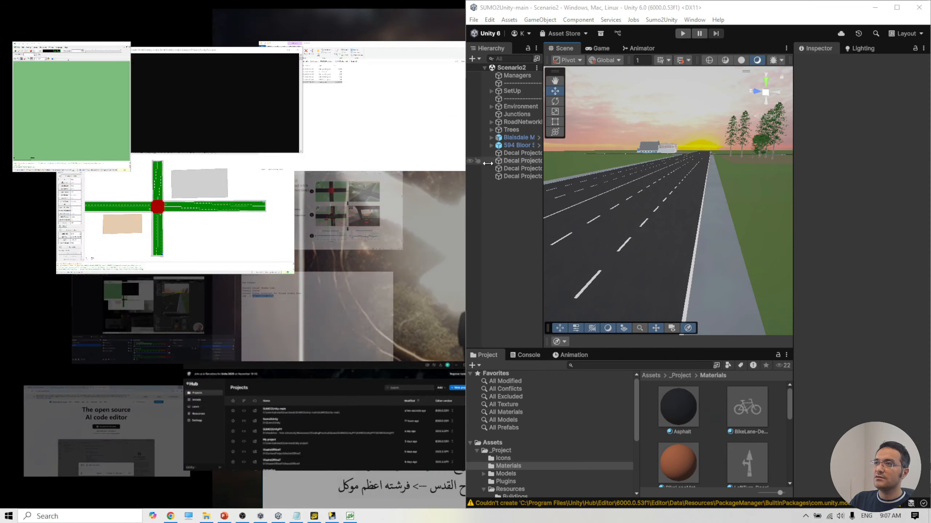
{"action": "left_click", "coordinate": [58, 114]}
{"action": "left_click", "coordinate": [682, 33]}
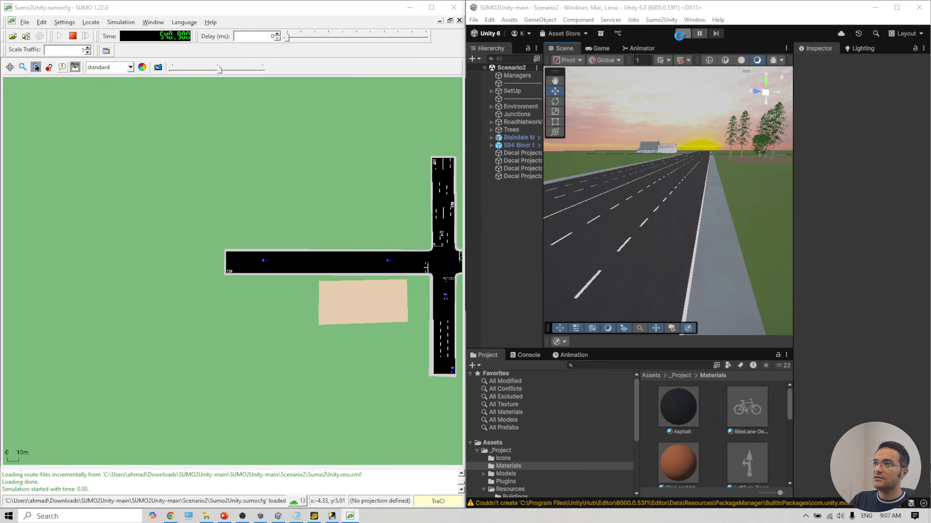
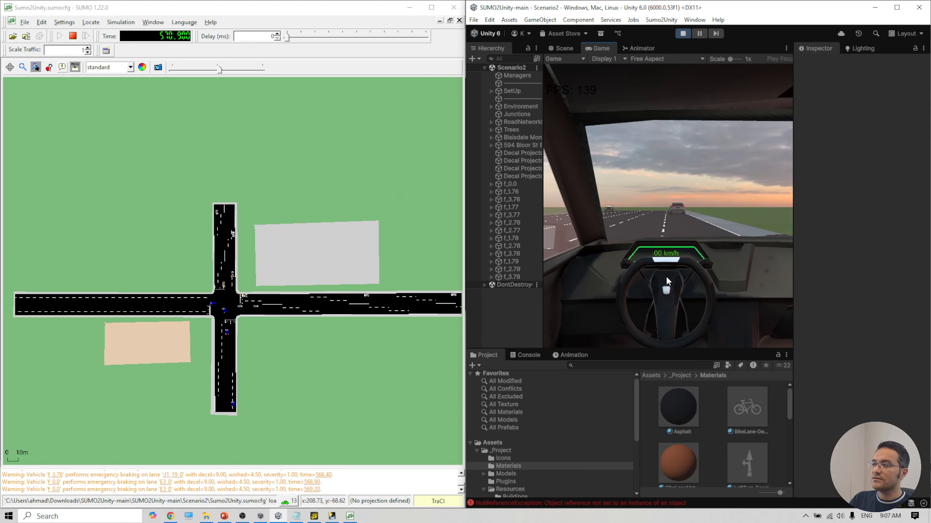
Step: Examine the simulated vehicles driving along the road in Unity's Scene view
{"action": "left_click", "coordinate": [564, 48]}
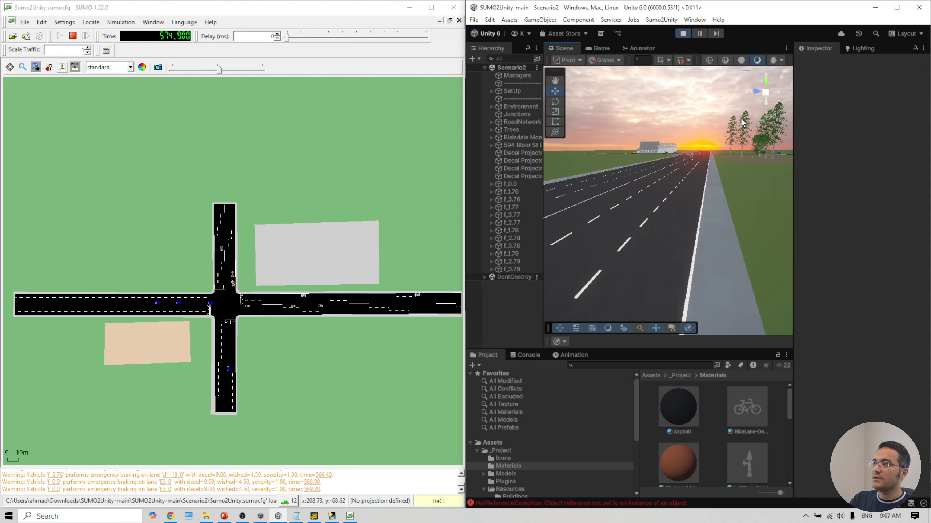
{"action": "left_click_drag", "start_coordinate": [676, 167], "coordinate": [639, 206]}
{"action": "key", "text": "w"}
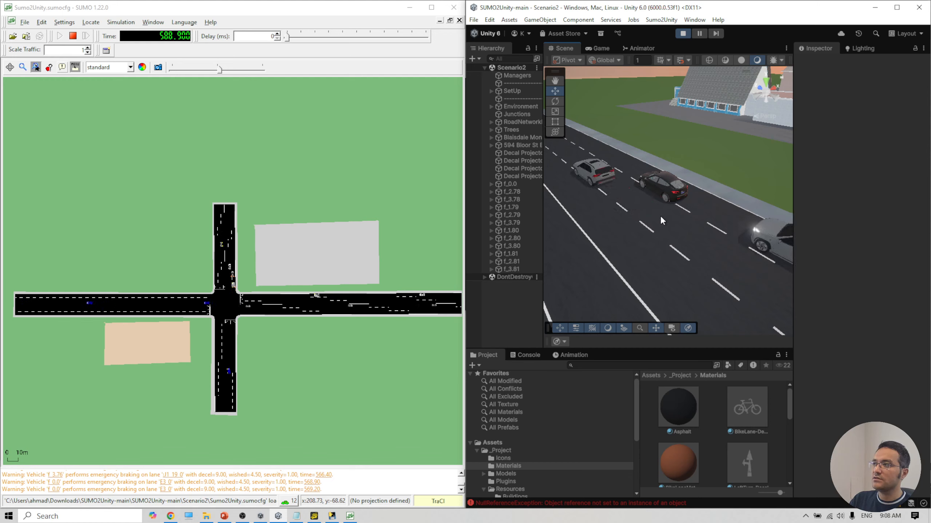
Step: Stop Unity's Play mode and close the SUMO simulation
{"action": "left_click", "coordinate": [683, 33]}
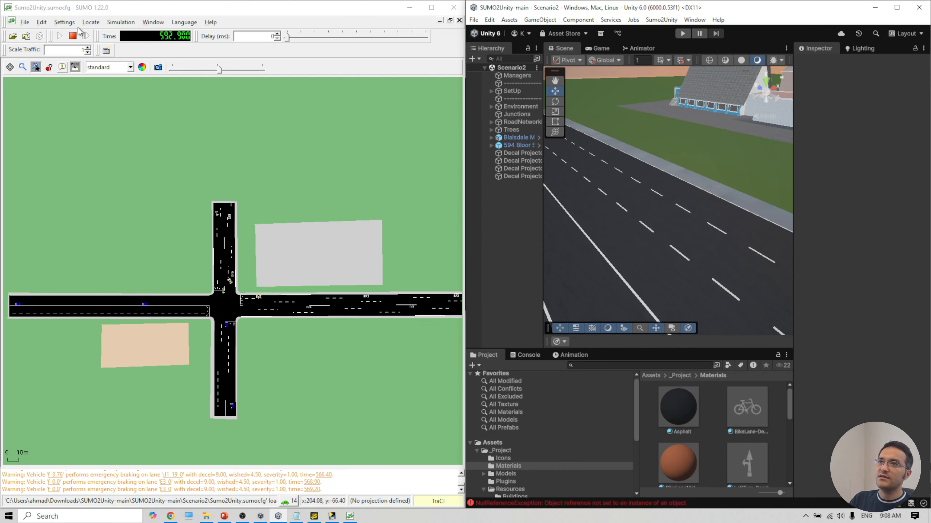
{"action": "left_click", "coordinate": [454, 6]}
{"action": "left_click", "coordinate": [250, 352]}
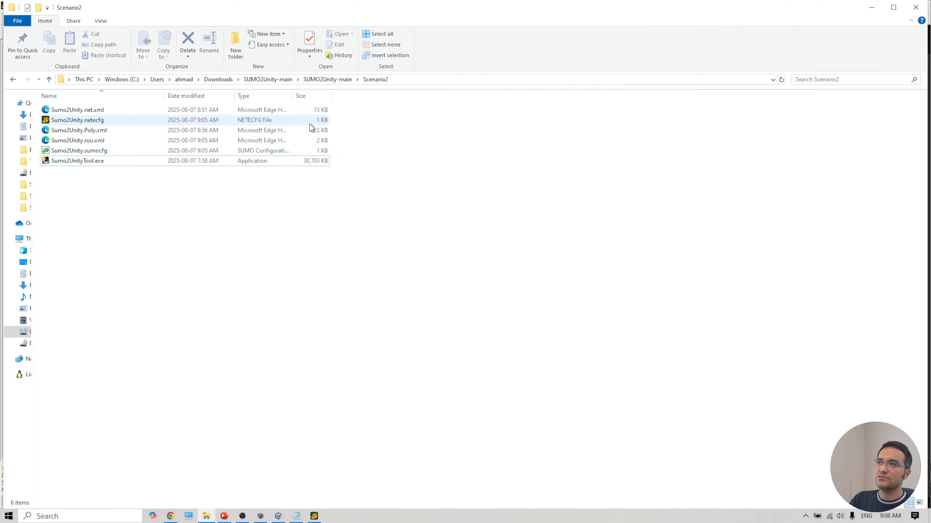
Step: Examine the FPS, RTF and vehicle data report files in the project's Results folder, and return to the SUMO2Unity-main folder
{"action": "left_click", "coordinate": [270, 80]}
{"action": "double_click", "coordinate": [161, 107]}
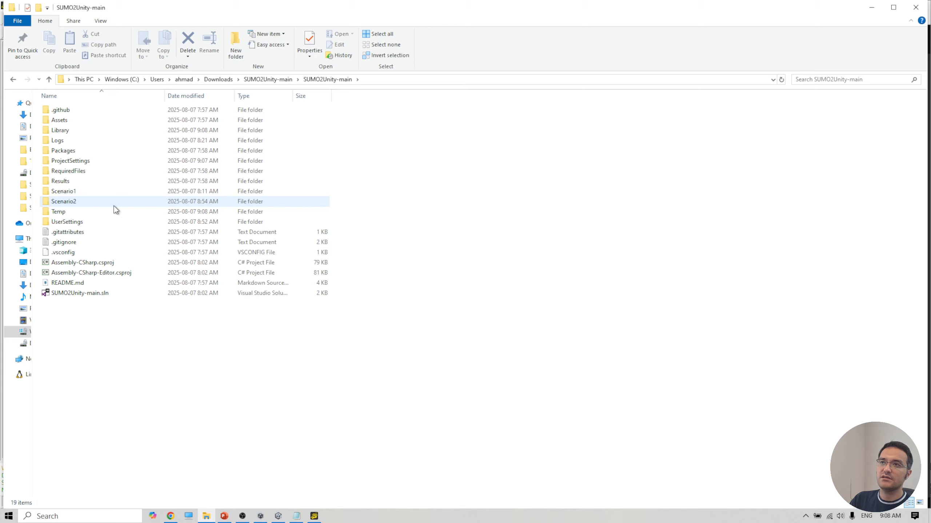
{"action": "double_click", "coordinate": [88, 183]}
{"action": "left_click_drag", "start_coordinate": [96, 170], "coordinate": [69, 126]}
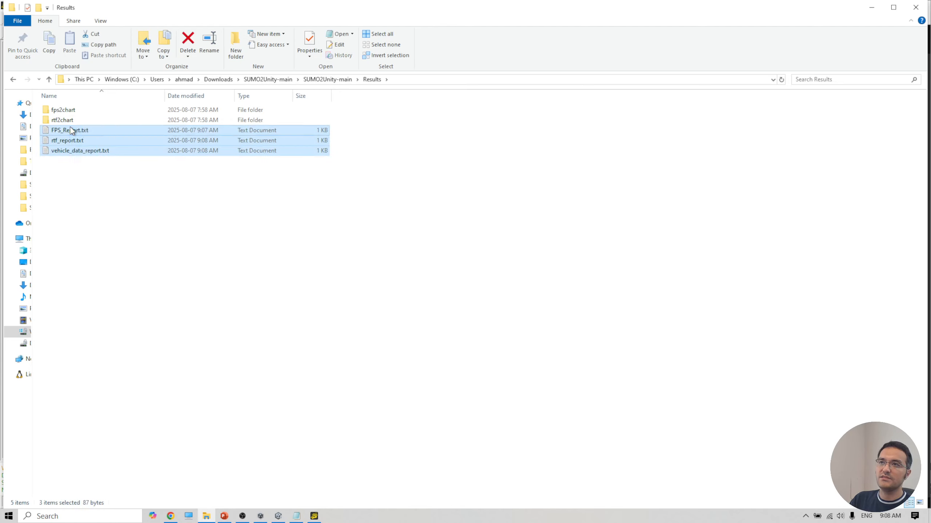
{"action": "left_click", "coordinate": [157, 183]}
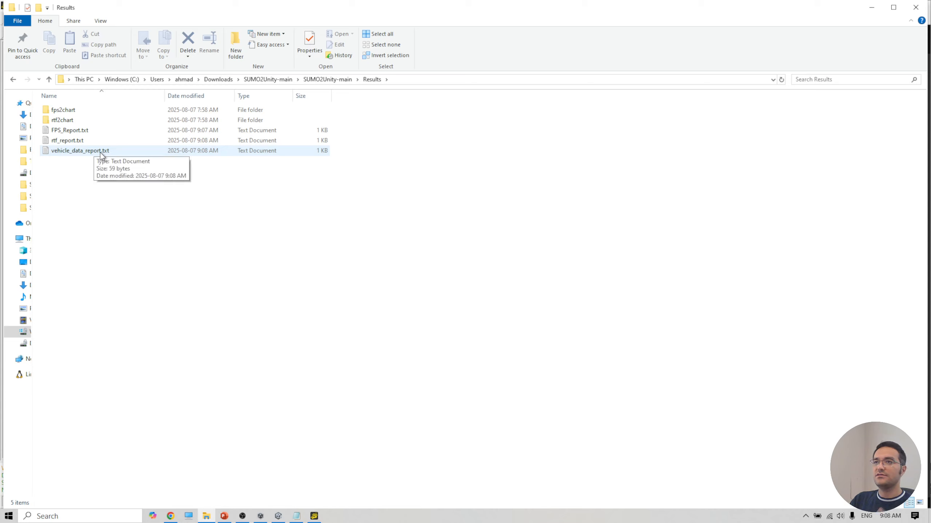
{"action": "left_click_drag", "start_coordinate": [97, 168], "coordinate": [78, 134]}
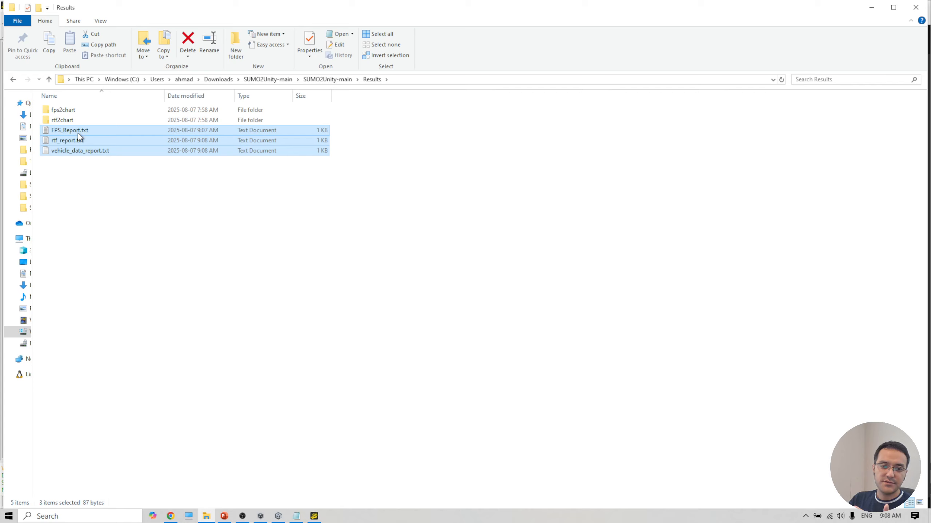
{"action": "left_click_drag", "start_coordinate": [125, 191], "coordinate": [77, 139]}
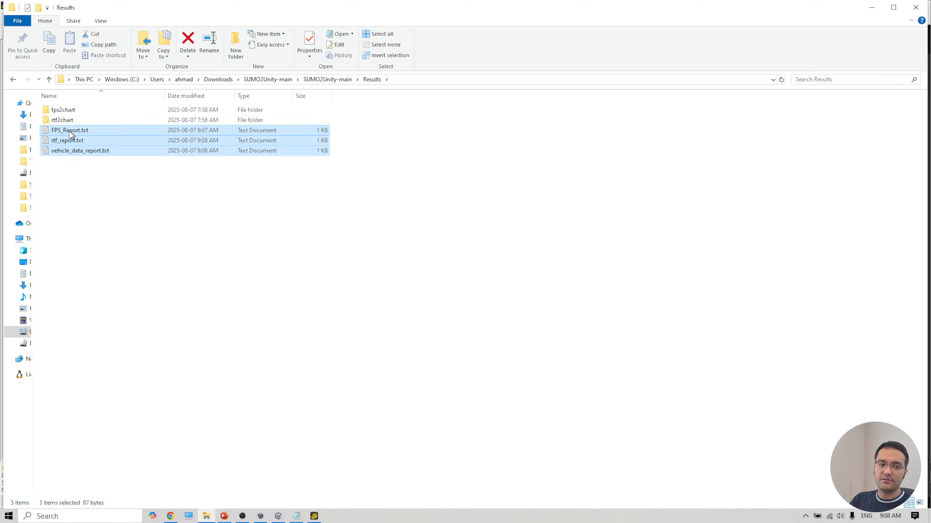
{"action": "left_click", "coordinate": [235, 299]}
{"action": "left_click", "coordinate": [314, 80]}
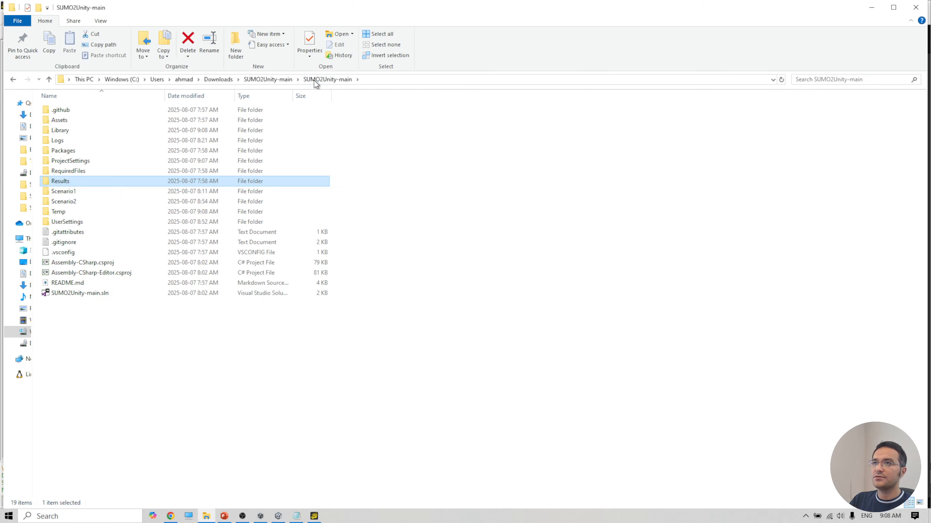